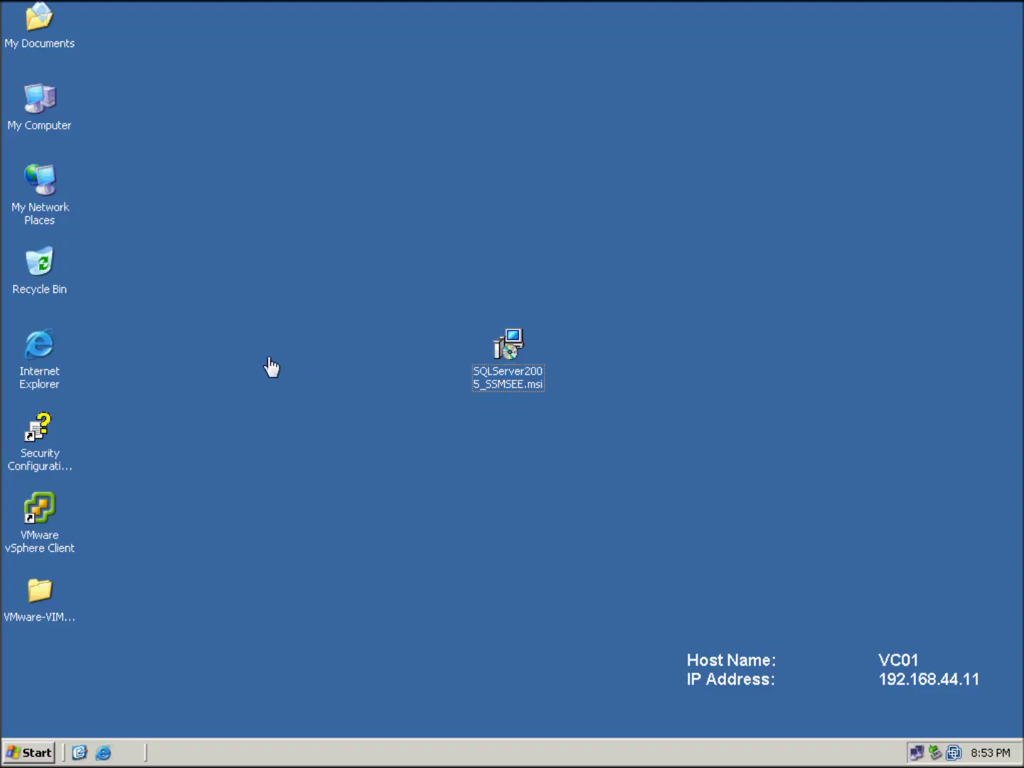
Open Computer Management from My Computer and show the Services list in standard view
{"action": "right_click", "coordinate": [41, 98]}
{"action": "left_click", "coordinate": [81, 160]}
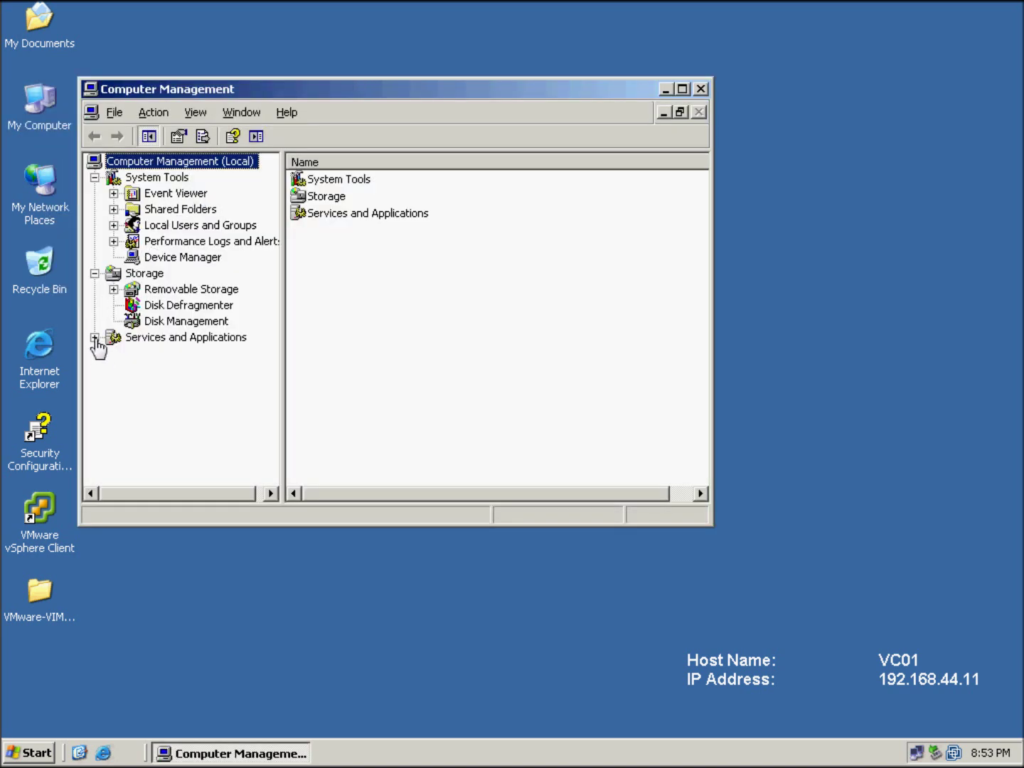
{"action": "left_click", "coordinate": [95, 337]}
{"action": "left_click", "coordinate": [171, 369]}
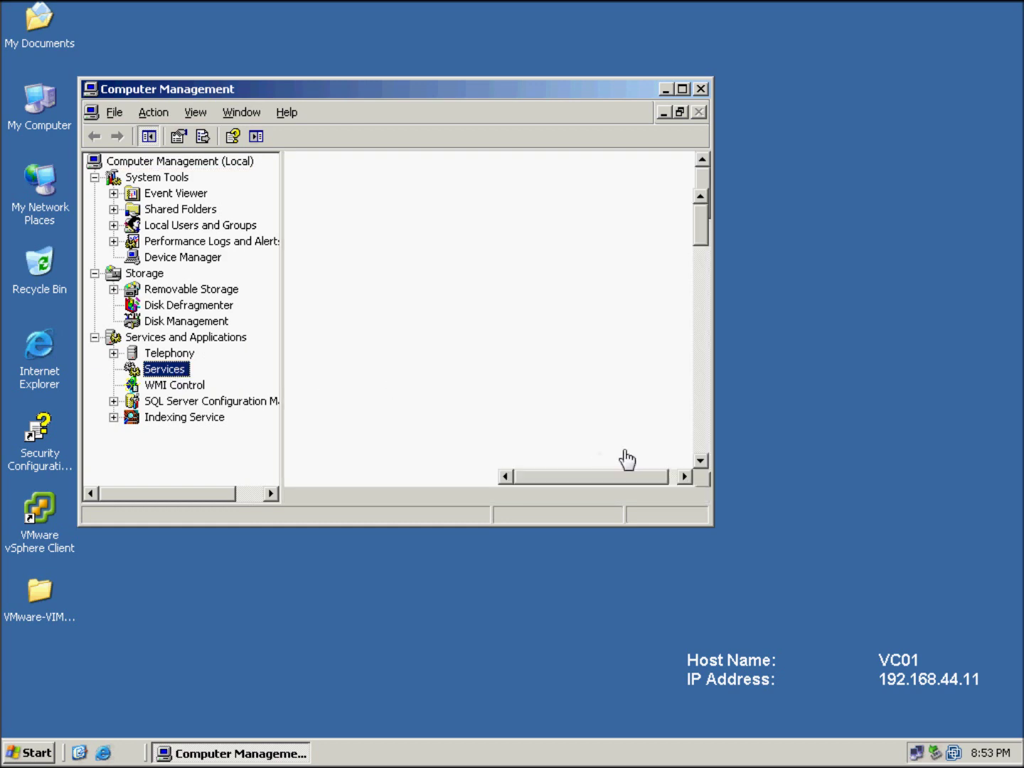
{"action": "left_click", "coordinate": [397, 496]}
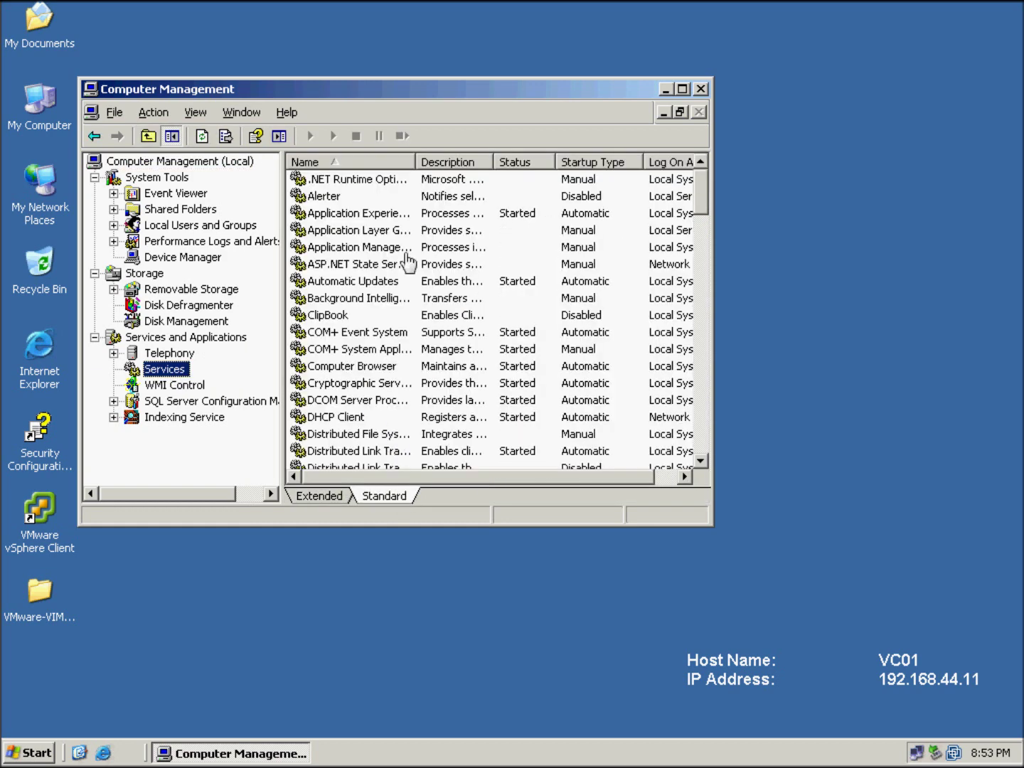
Find the VMware vCenter Orchestrator Configuration service and start it
{"action": "double_click", "coordinate": [416, 163]}
{"action": "left_click", "coordinate": [363, 337]}
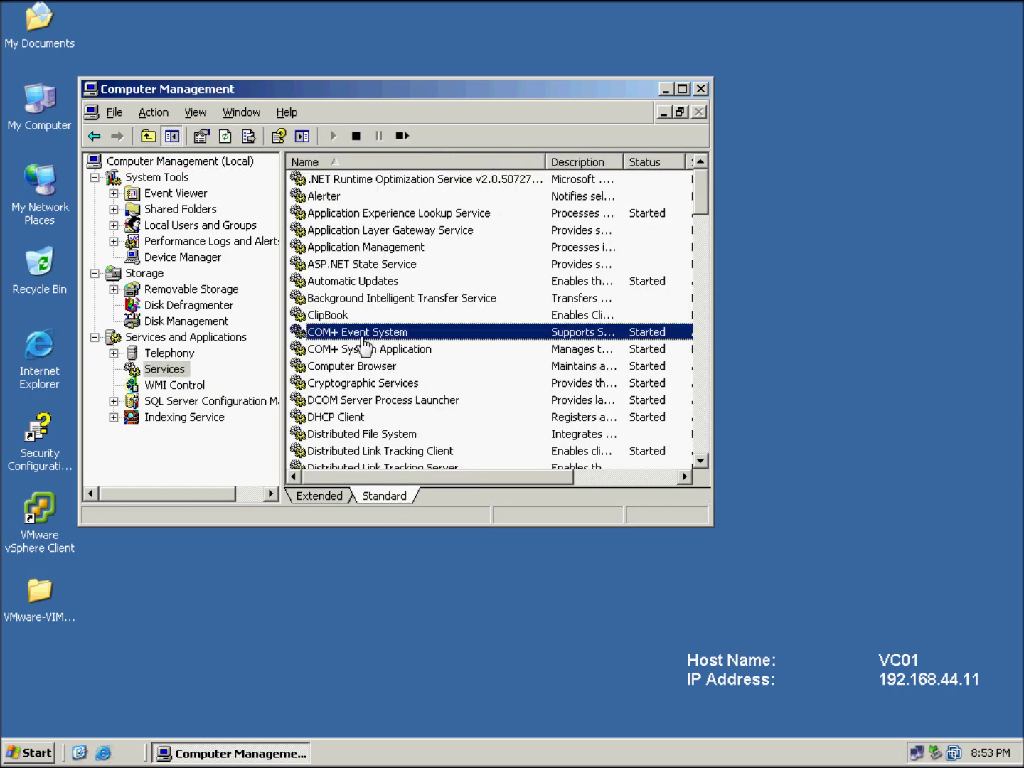
{"action": "type", "text": "vm"}
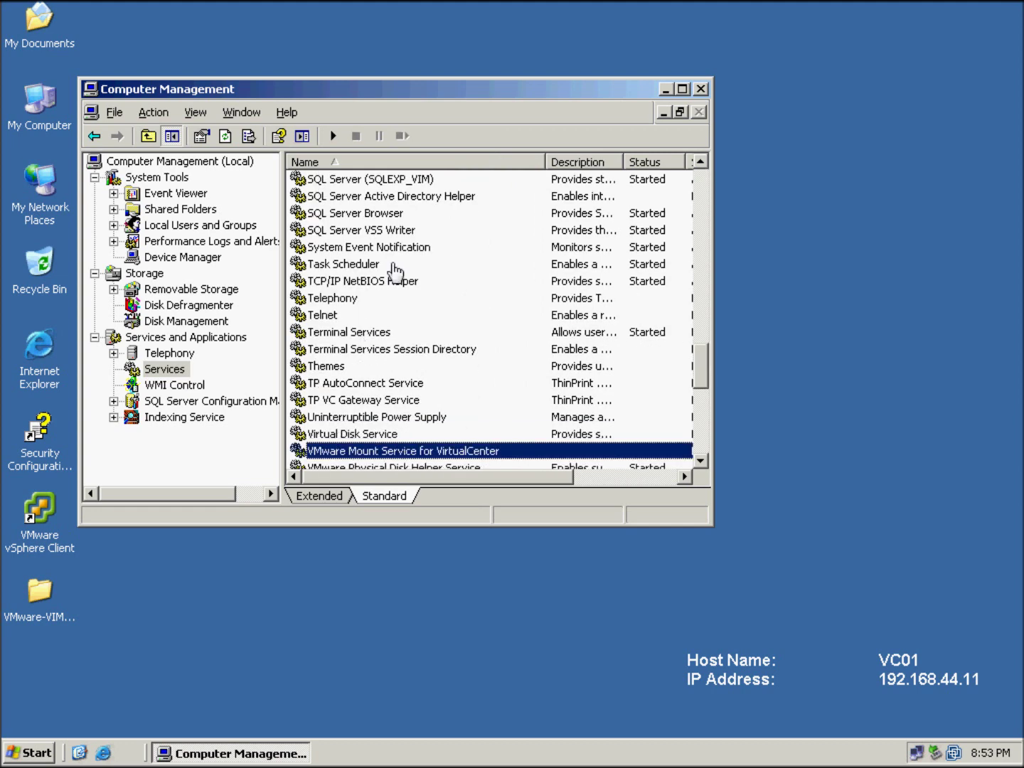
{"action": "double_click", "coordinate": [412, 90]}
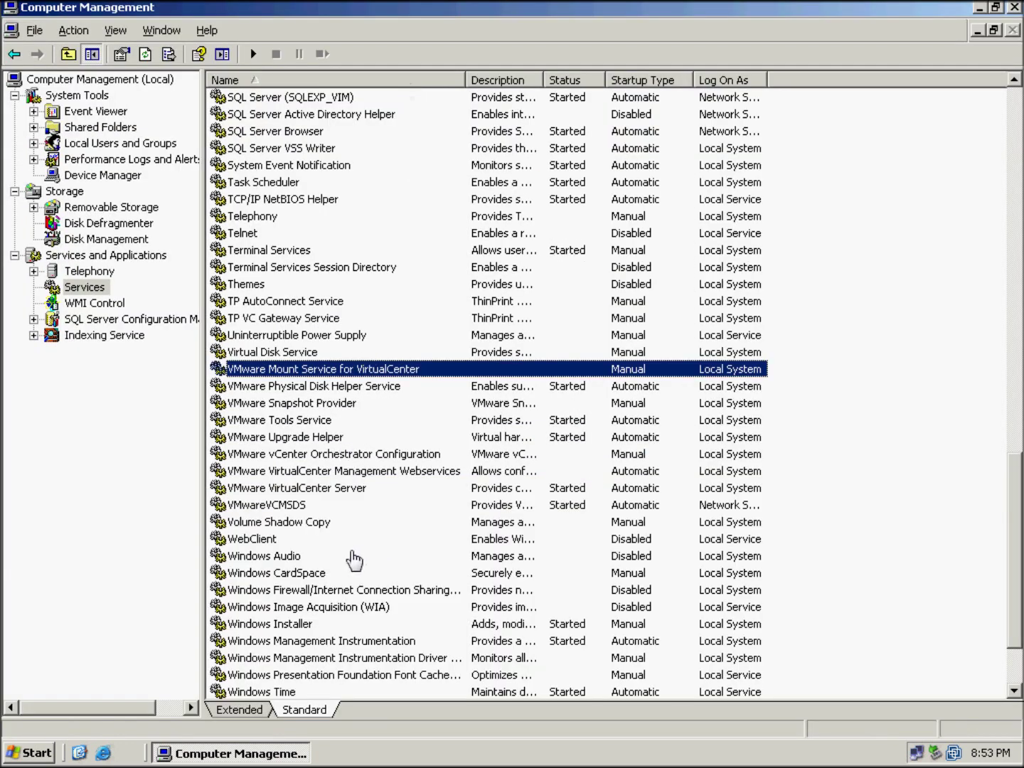
{"action": "scroll", "coordinate": [355, 558], "scroll_direction": "down", "scroll_amount": 2}
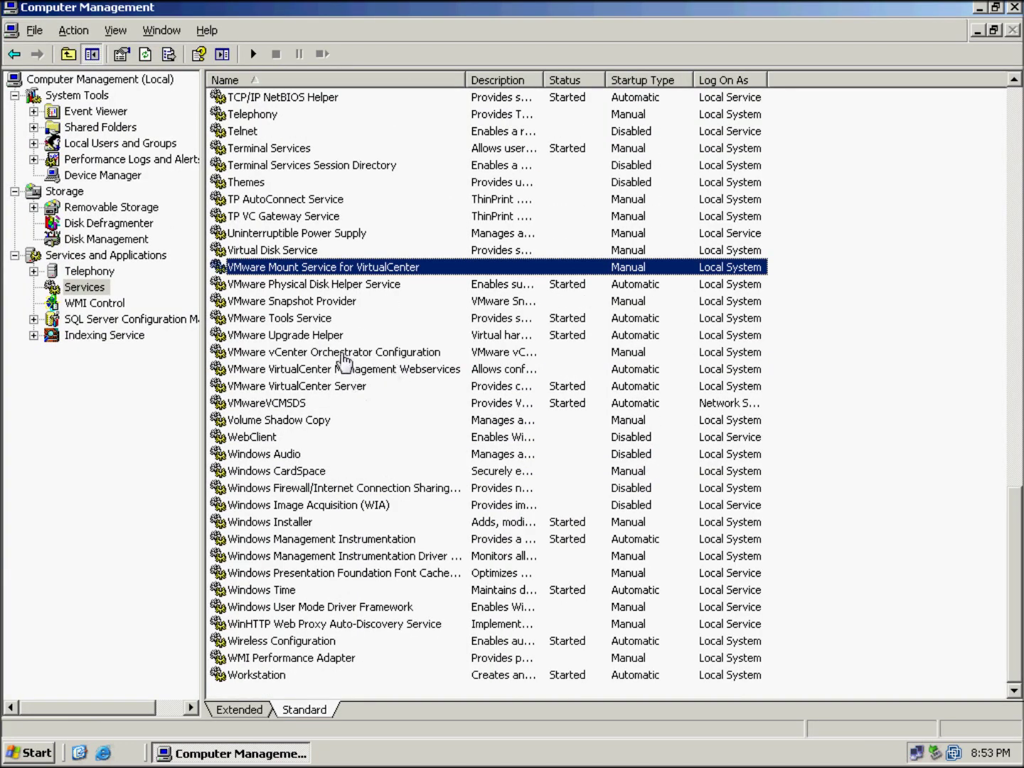
{"action": "left_click", "coordinate": [344, 354]}
{"action": "right_click", "coordinate": [345, 356]}
{"action": "left_click", "coordinate": [359, 363]}
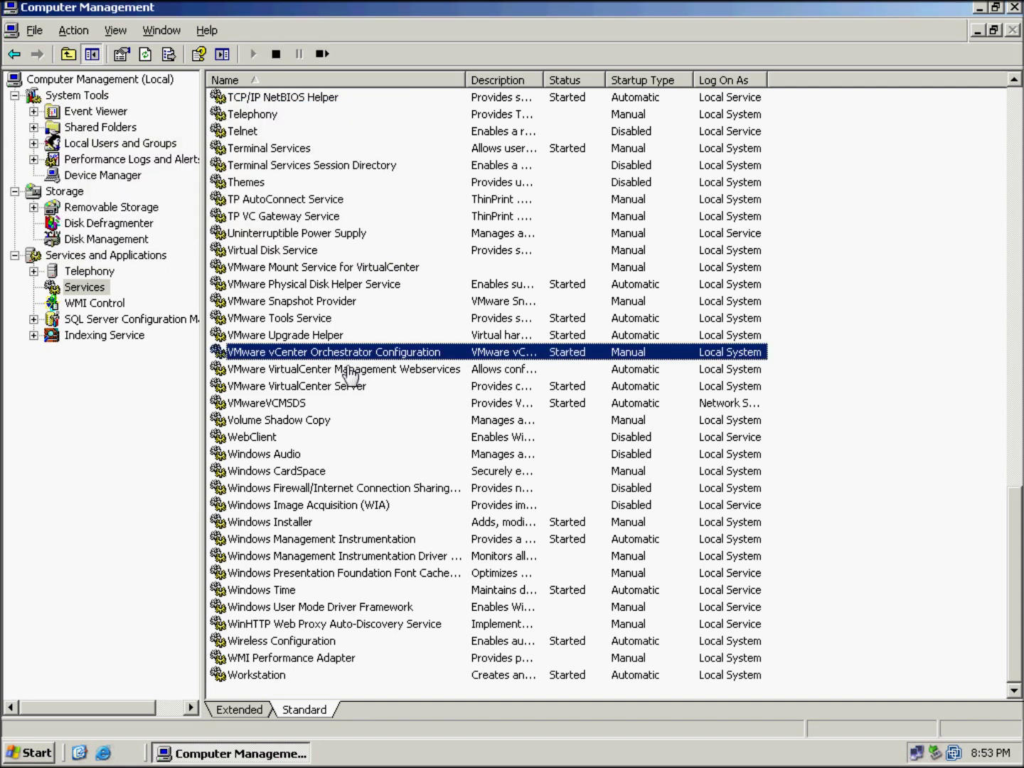
Launch vCenter Orchestrator Web Configuration from the Start menu in a maximized browser
{"action": "left_click", "coordinate": [37, 753]}
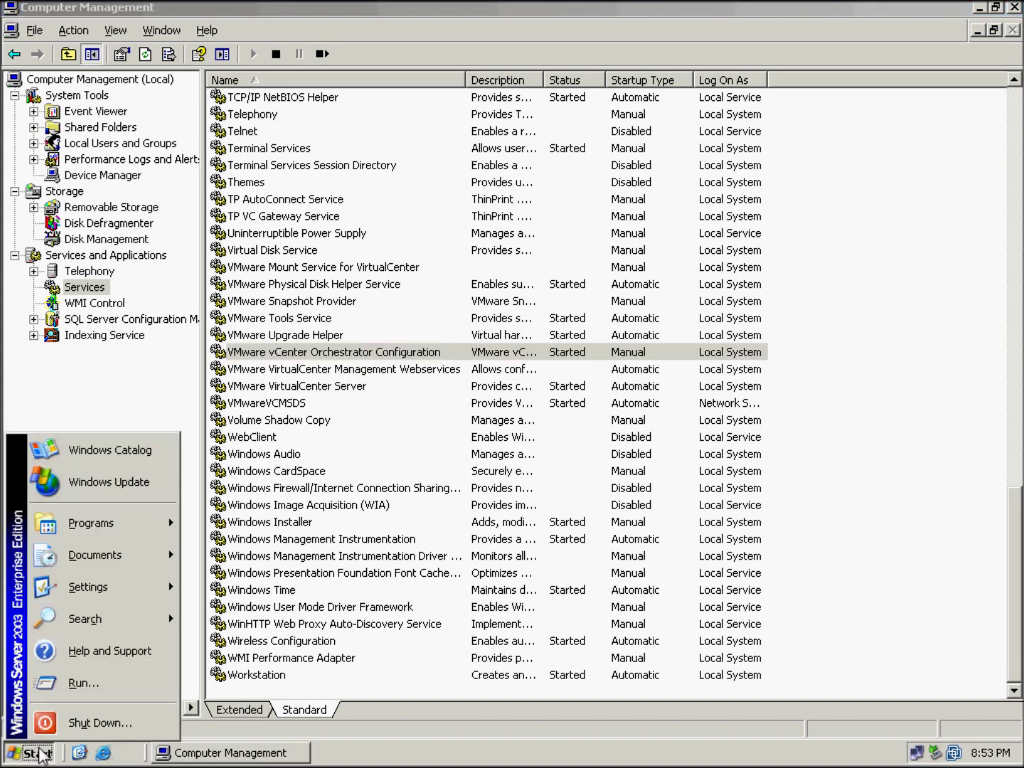
{"action": "mouse_move", "coordinate": [113, 522]}
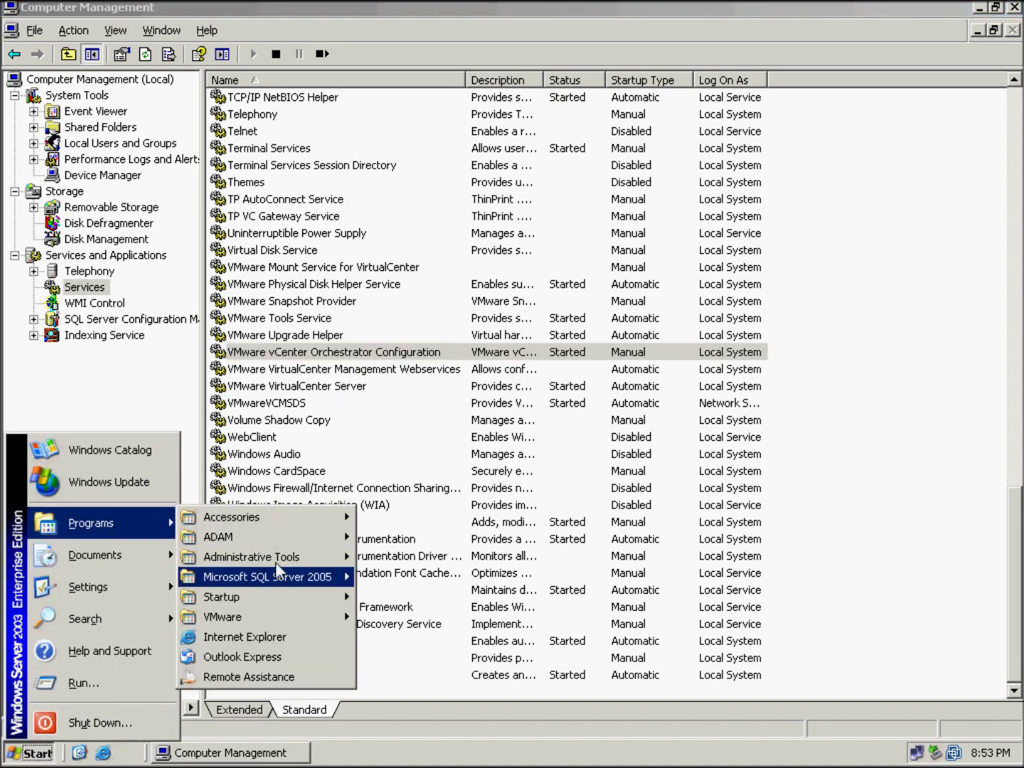
{"action": "mouse_move", "coordinate": [274, 617]}
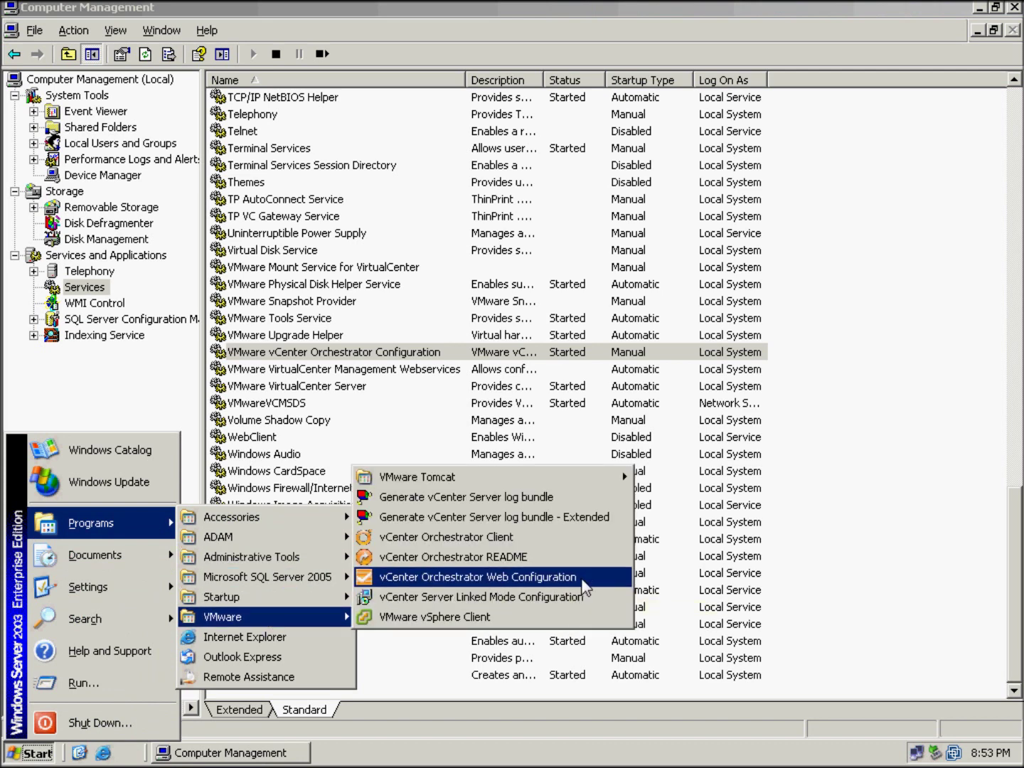
{"action": "left_click", "coordinate": [556, 580]}
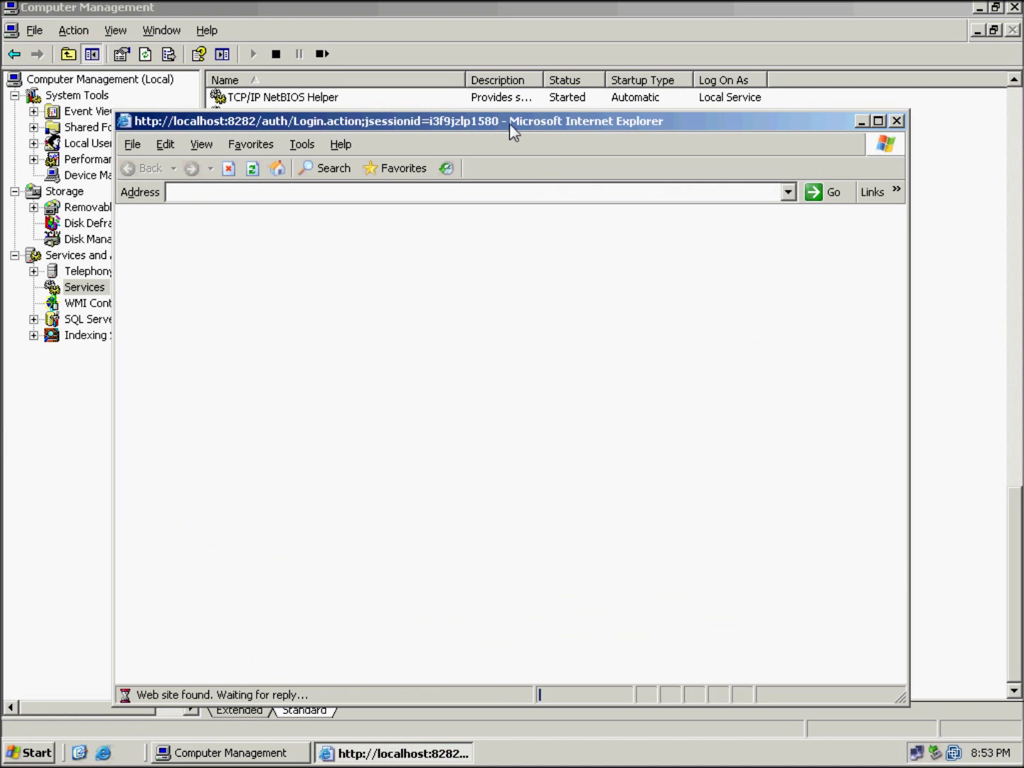
{"action": "double_click", "coordinate": [508, 123]}
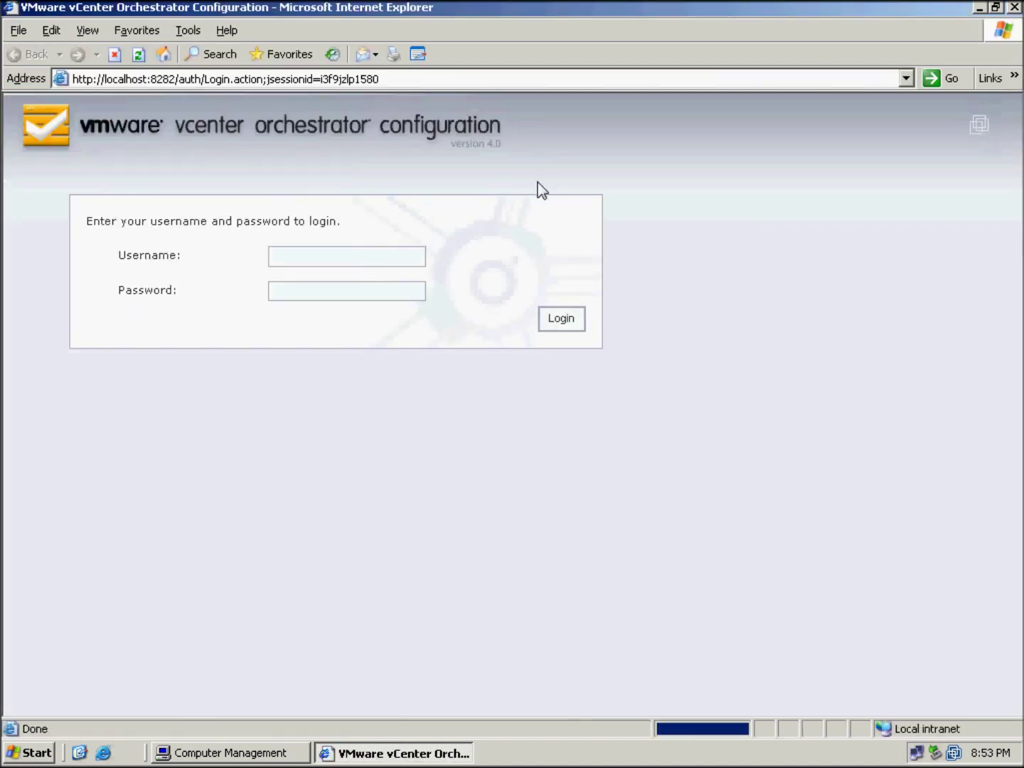
Sign in to the configuration console with the console username and password
{"action": "left_click", "coordinate": [290, 256]}
{"action": "type", "text": "v"}
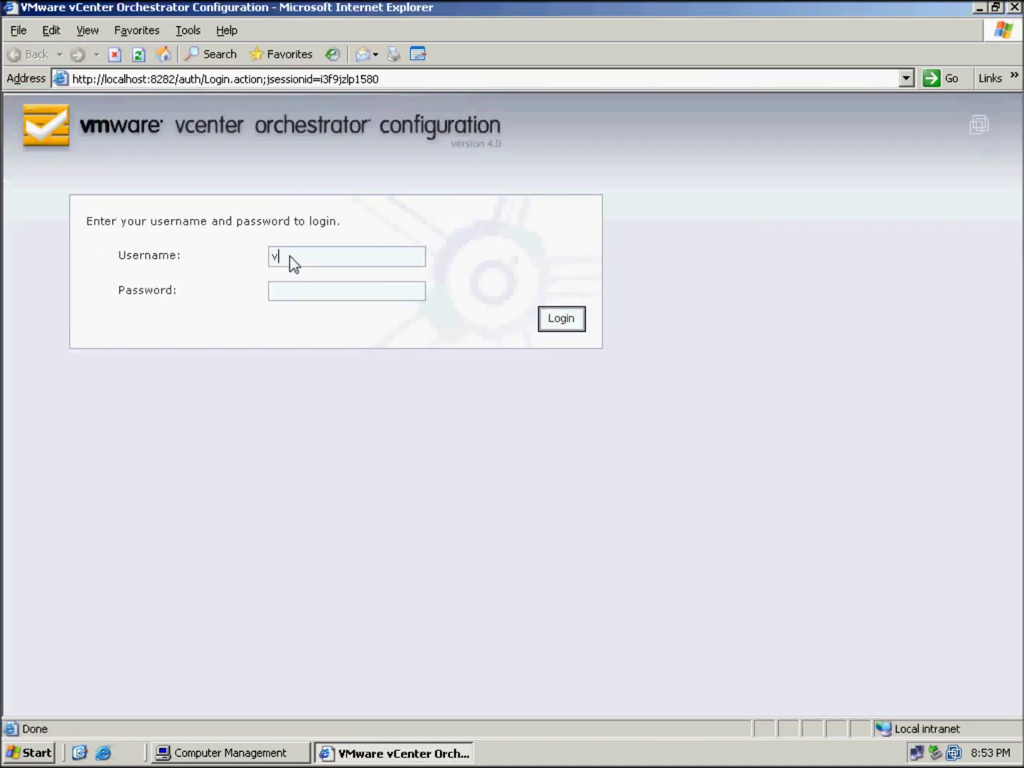
{"action": "type", "text": "mware"}
{"action": "key", "text": "Tab"}
{"action": "type", "text": "vmware"}
{"action": "key", "text": "Return"}
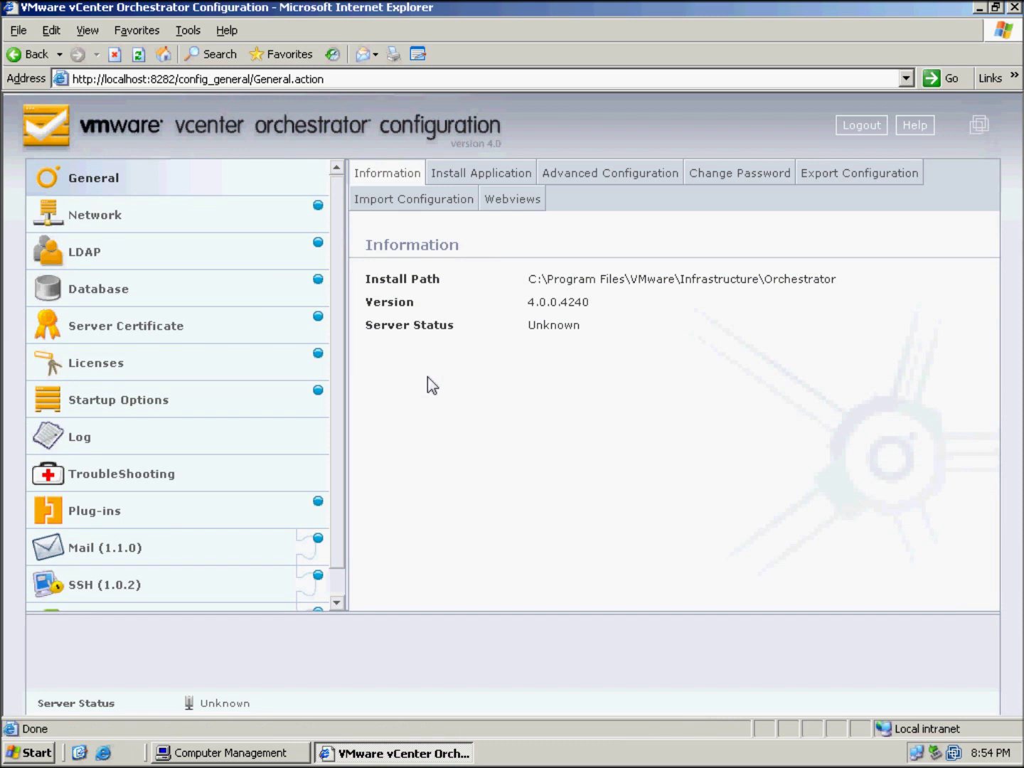
{"action": "left_click", "coordinate": [108, 223]}
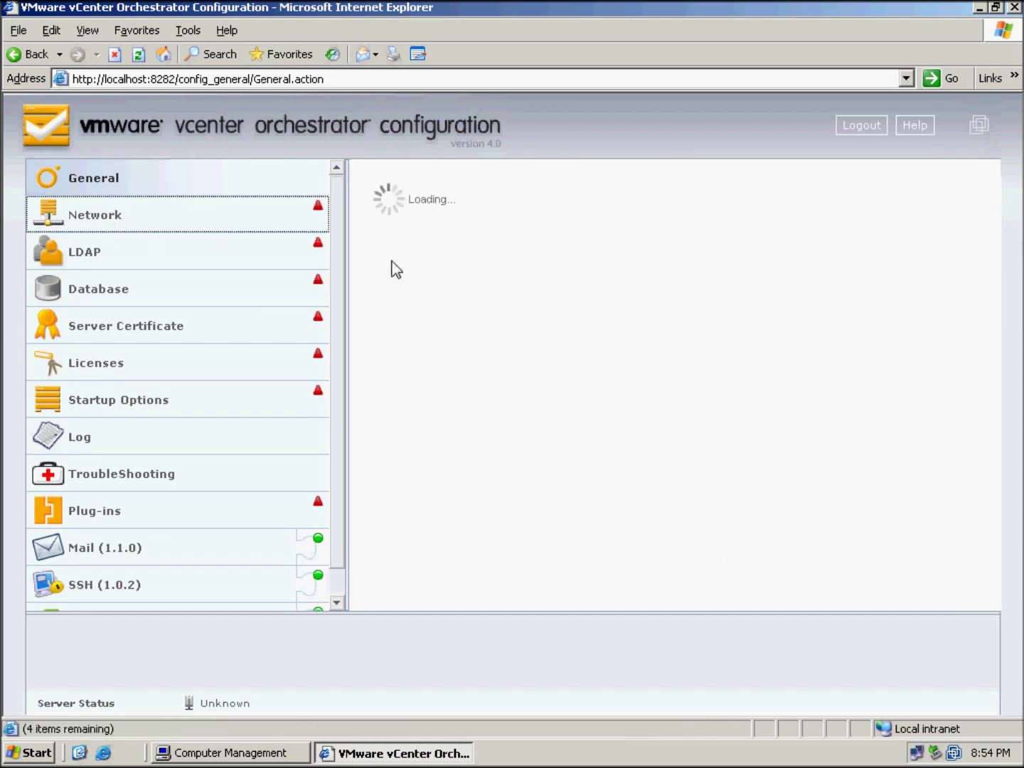
Set the server IP address to 192.168.44.11 and apply the network settings
{"action": "left_click", "coordinate": [663, 255]}
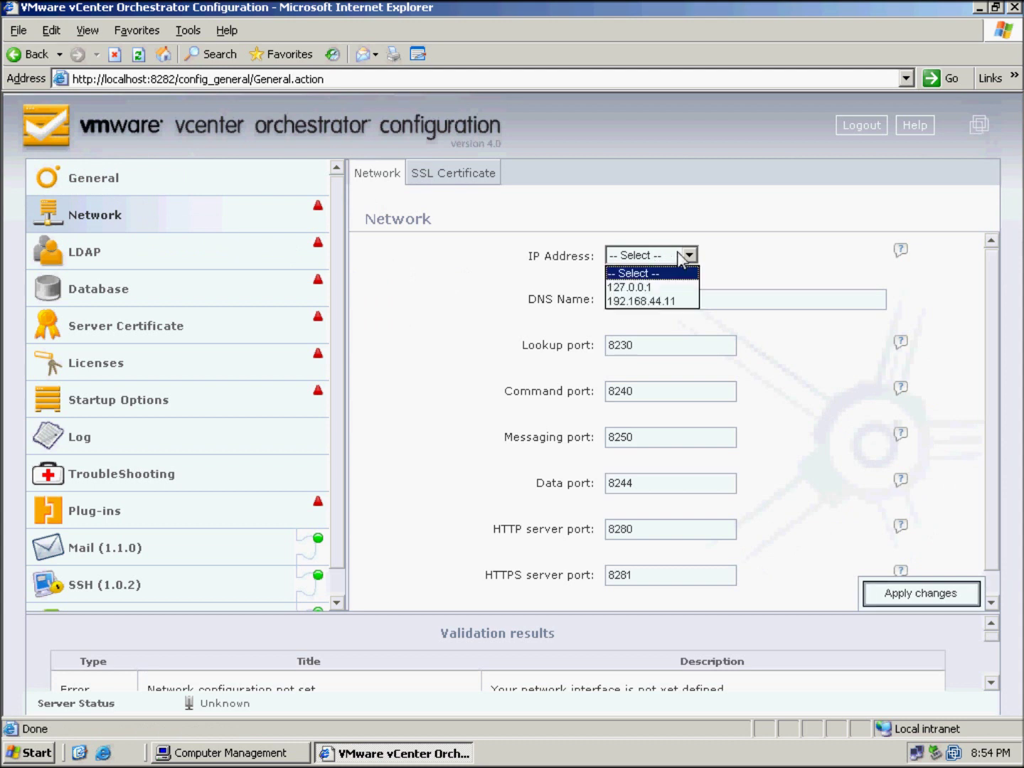
{"action": "left_click", "coordinate": [655, 302]}
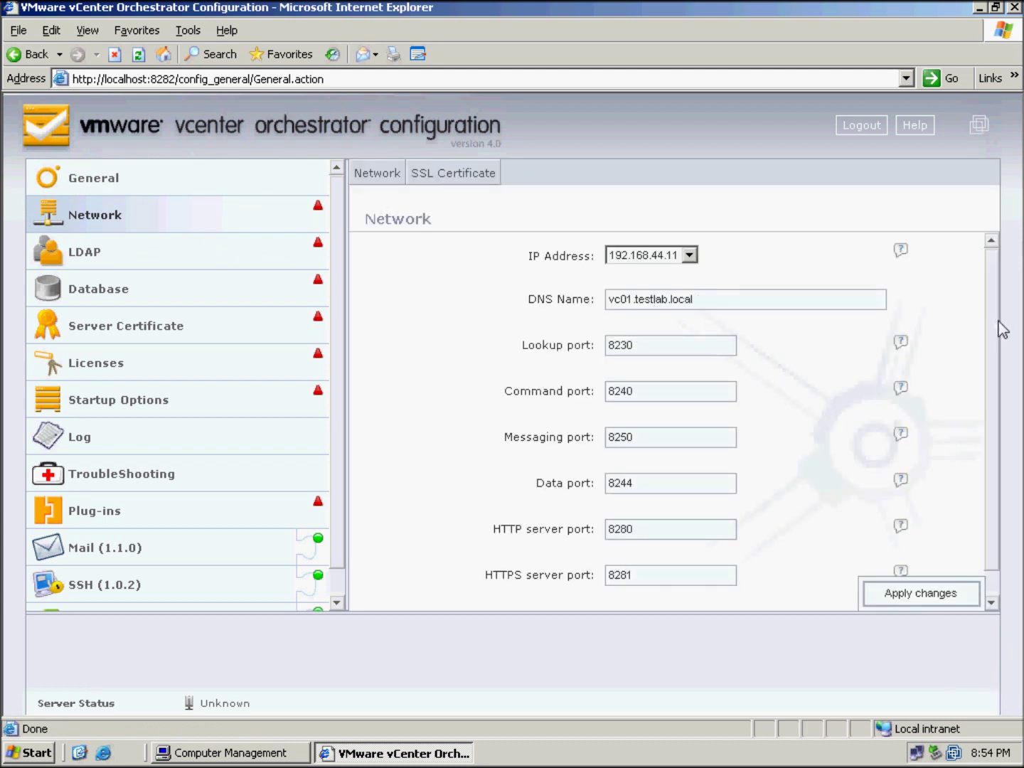
{"action": "scroll", "coordinate": [996, 327], "scroll_direction": "down", "scroll_amount": 2}
{"action": "left_click", "coordinate": [938, 594]}
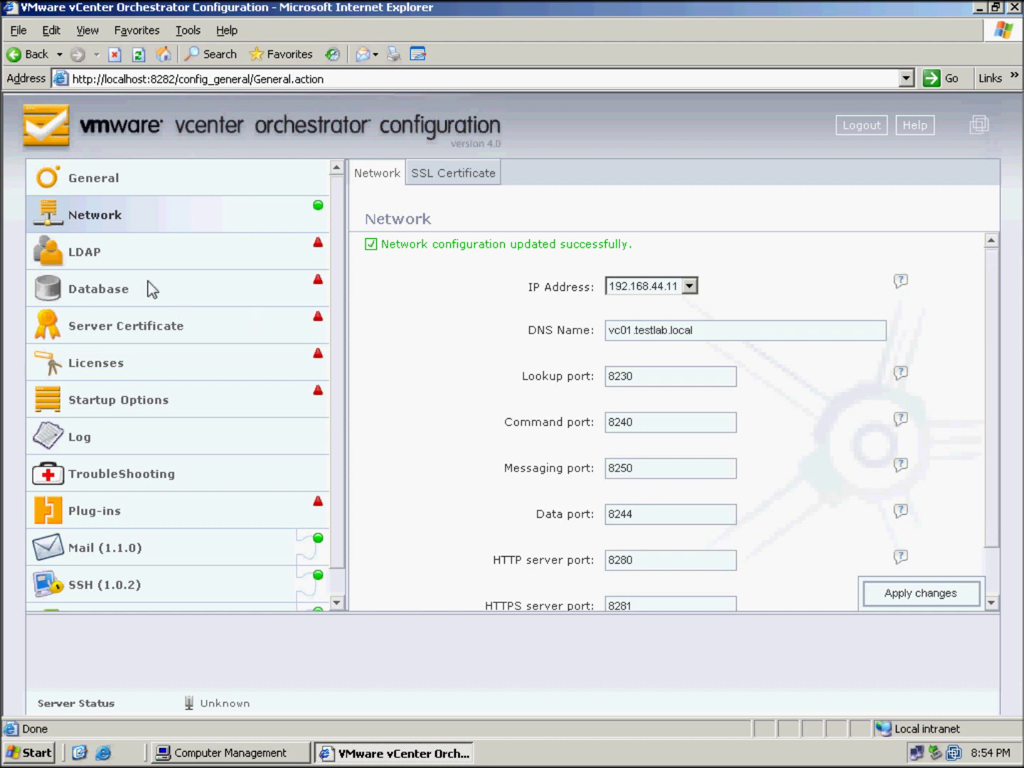
{"action": "left_click", "coordinate": [118, 257]}
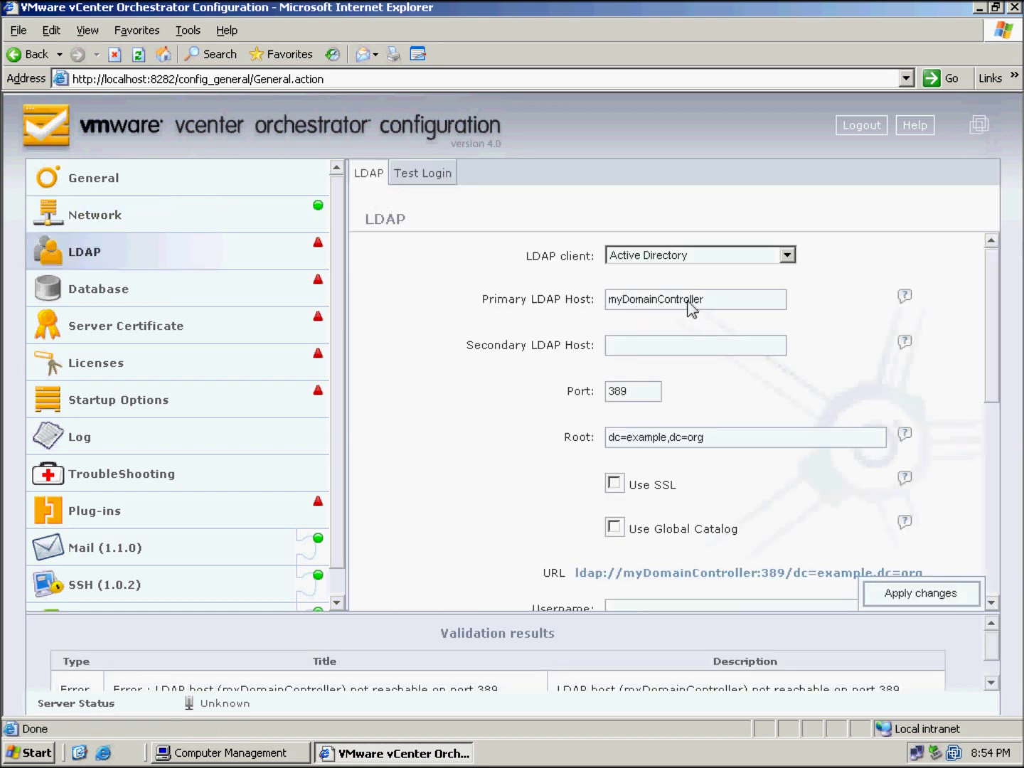
Set the LDAP host to dc1.testlab.local and the root to dc=testlab,dc=local
{"action": "left_click_drag", "start_coordinate": [739, 306], "coordinate": [511, 321]}
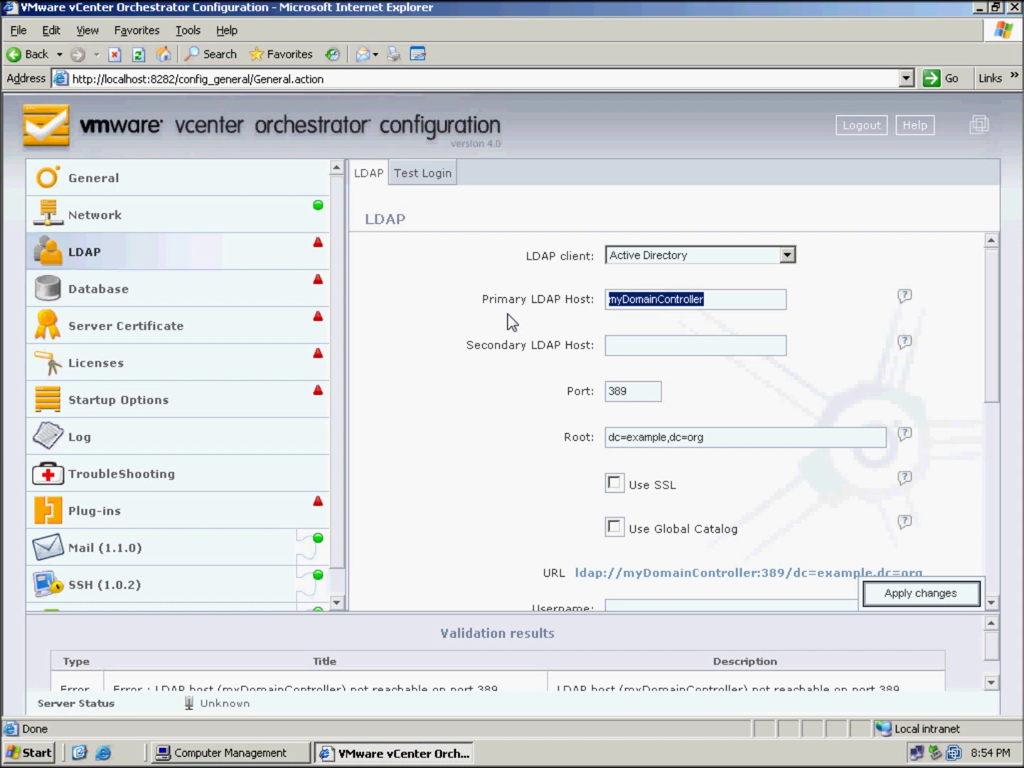
{"action": "type", "text": "dc"}
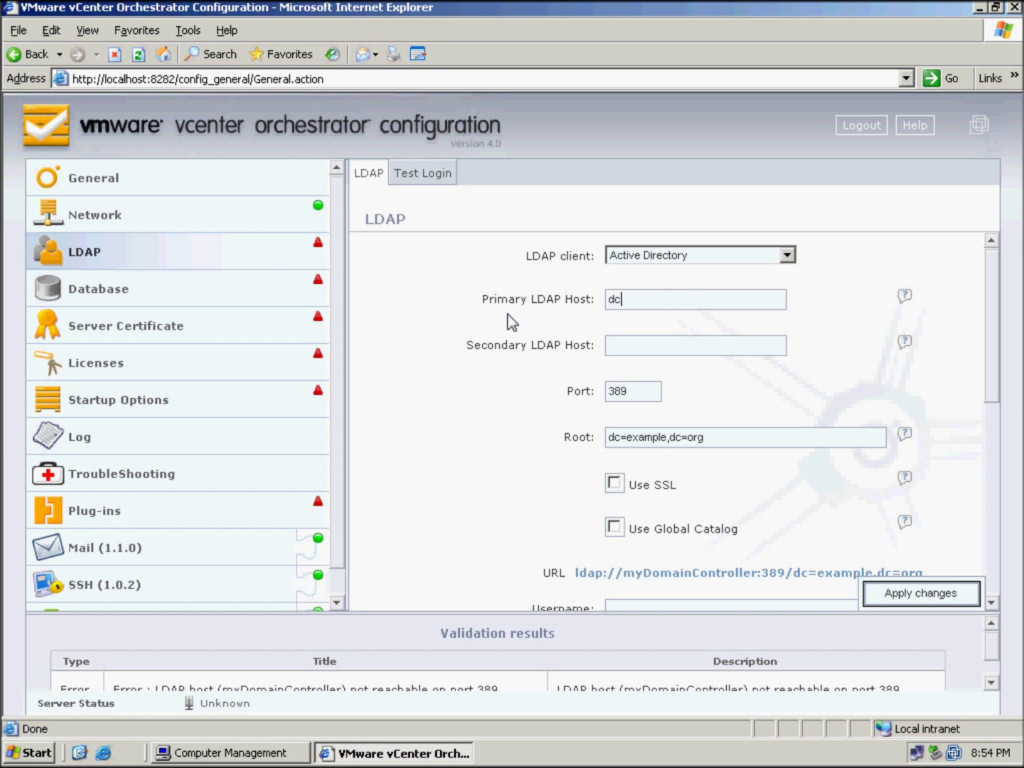
{"action": "type", "text": "1.testlab.local"}
{"action": "double_click", "coordinate": [643, 438]}
{"action": "type", "text": "testlab"}
{"action": "double_click", "coordinate": [687, 438]}
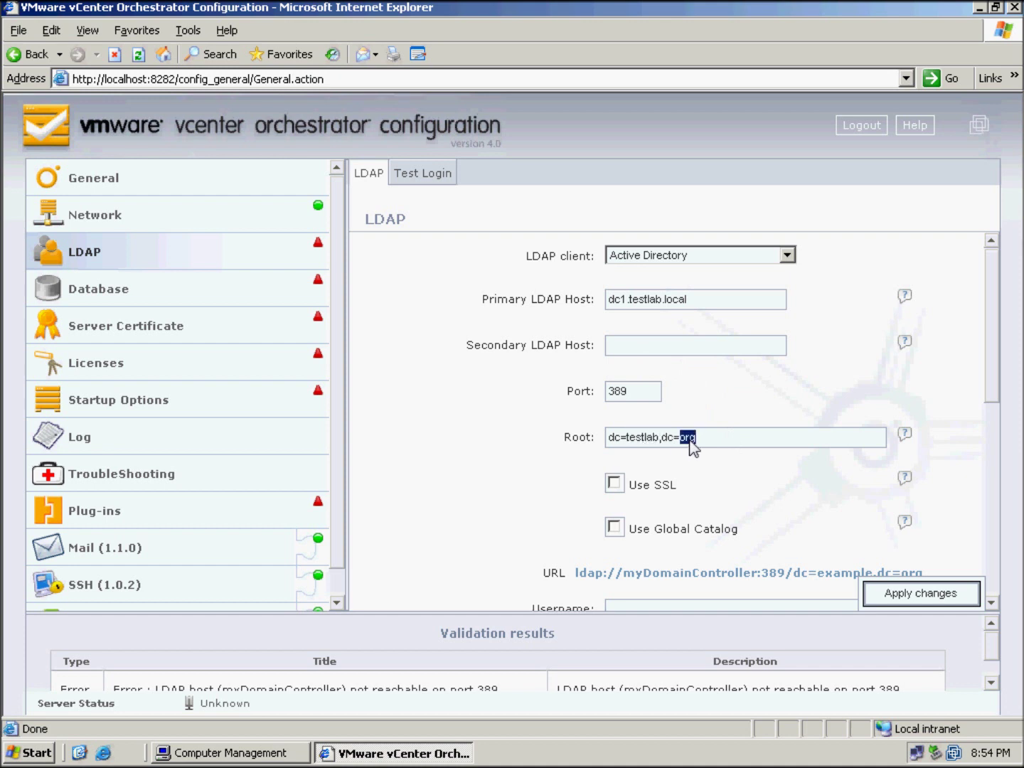
{"action": "type", "text": "local"}
Enter the LDAP administrator account's username and password
{"action": "scroll", "coordinate": [798, 443], "scroll_direction": "down", "scroll_amount": 3}
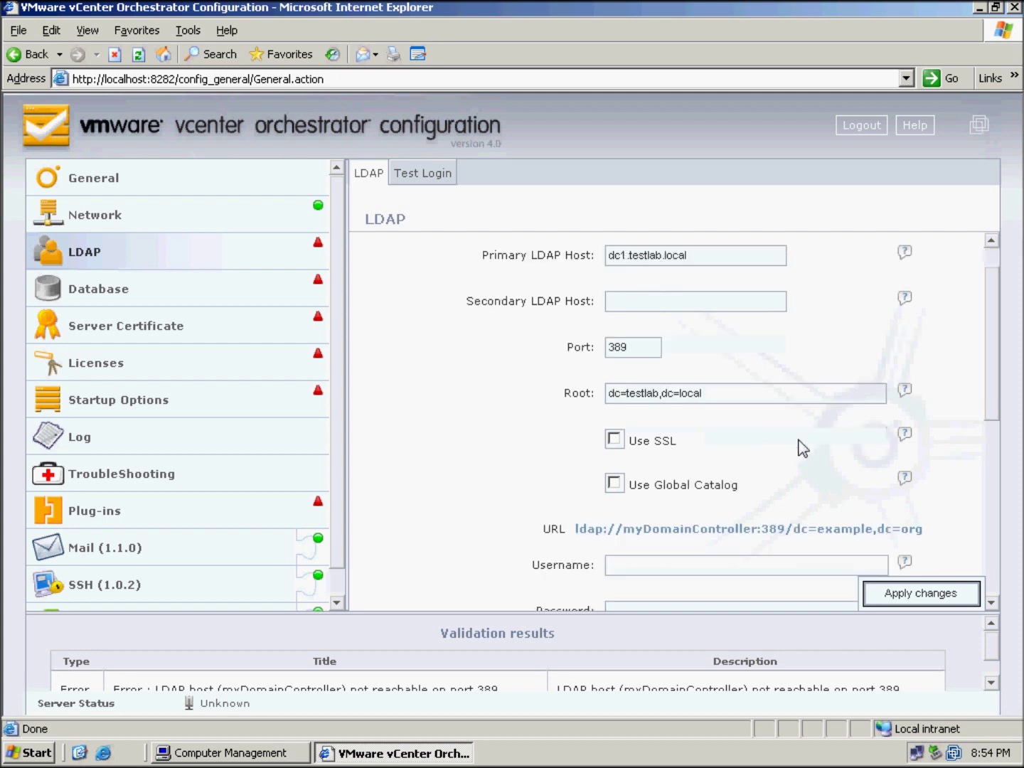
{"action": "scroll", "coordinate": [785, 448], "scroll_direction": "down", "scroll_amount": 2}
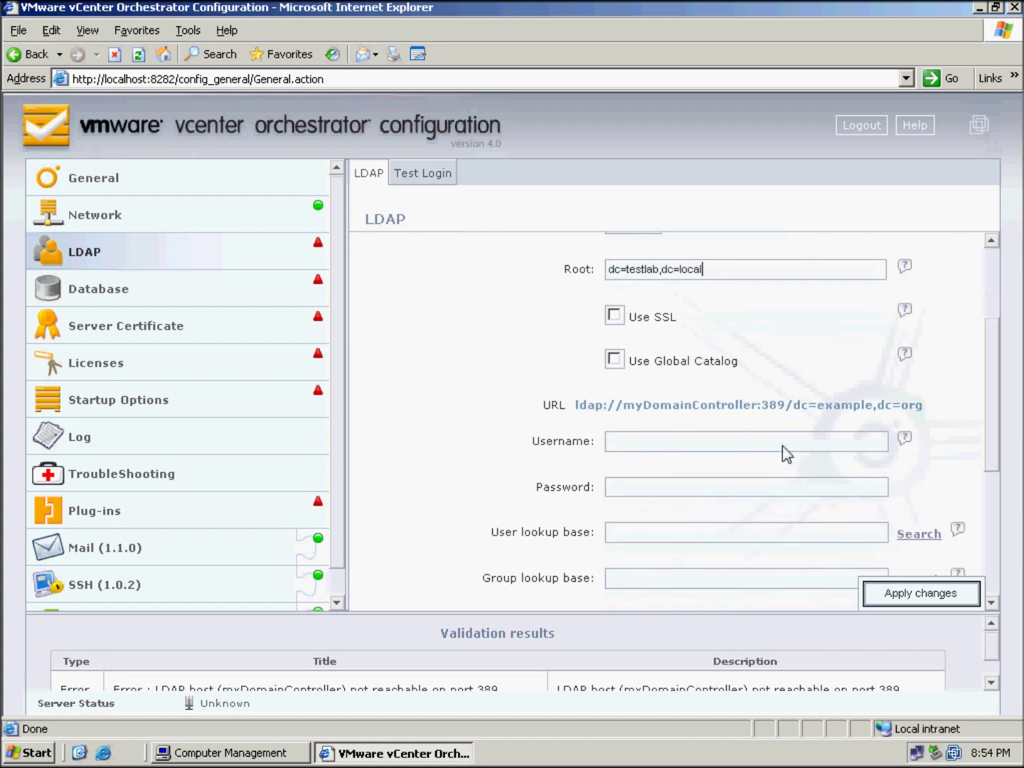
{"action": "left_click", "coordinate": [694, 448]}
{"action": "type", "text": "administrator@tes"}
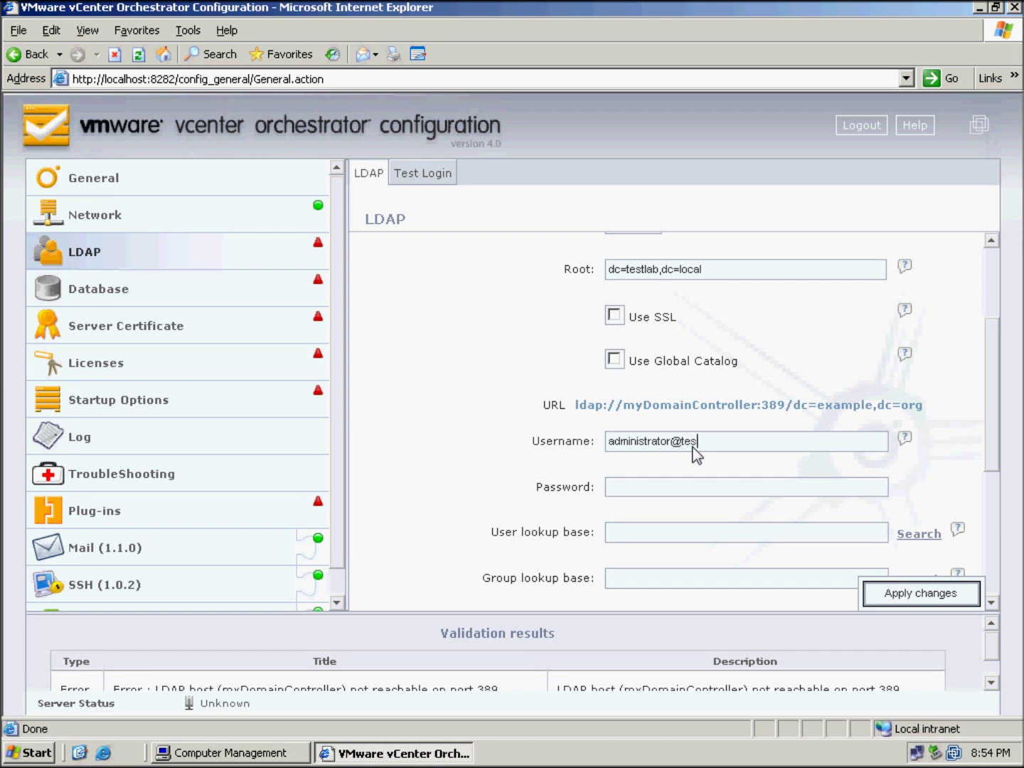
{"action": "type", "text": "tlab.local"}
{"action": "type", "text": "***********"}
{"action": "left_click_drag", "start_coordinate": [988, 415], "coordinate": [988, 498]}
{"action": "scroll", "coordinate": [667, 345], "scroll_direction": "up", "scroll_amount": 5}
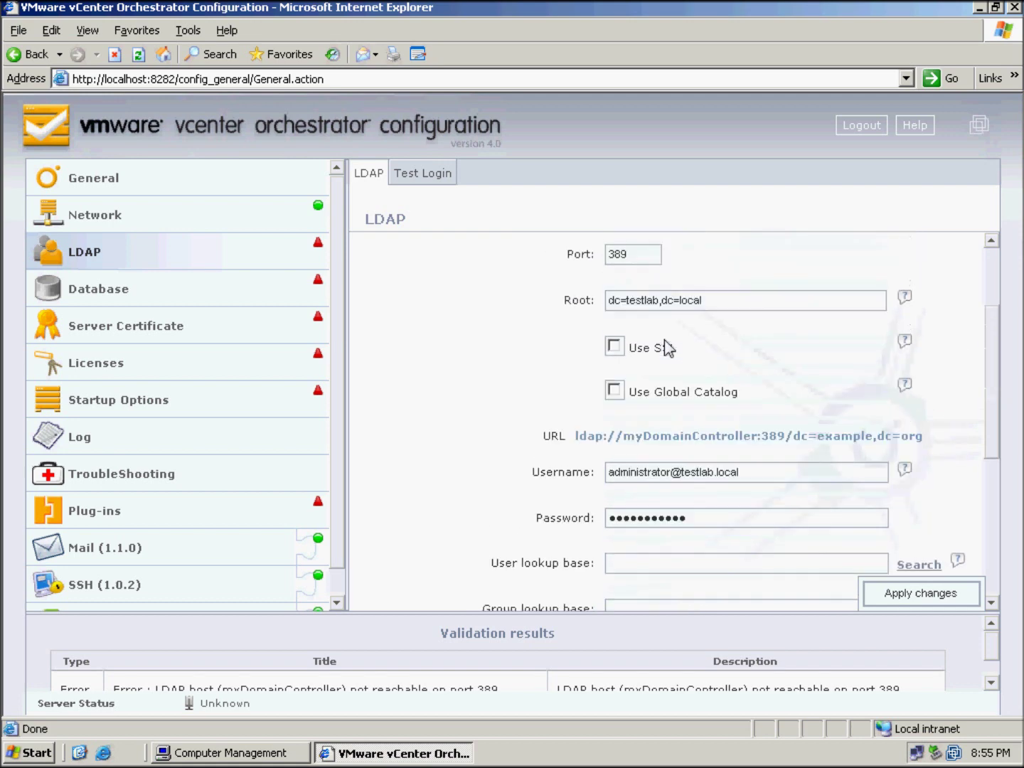
{"action": "scroll", "coordinate": [667, 345], "scroll_direction": "up", "scroll_amount": 3}
{"action": "left_click_drag", "start_coordinate": [741, 411], "coordinate": [533, 414]}
{"action": "key", "text": "ctrl+c"}
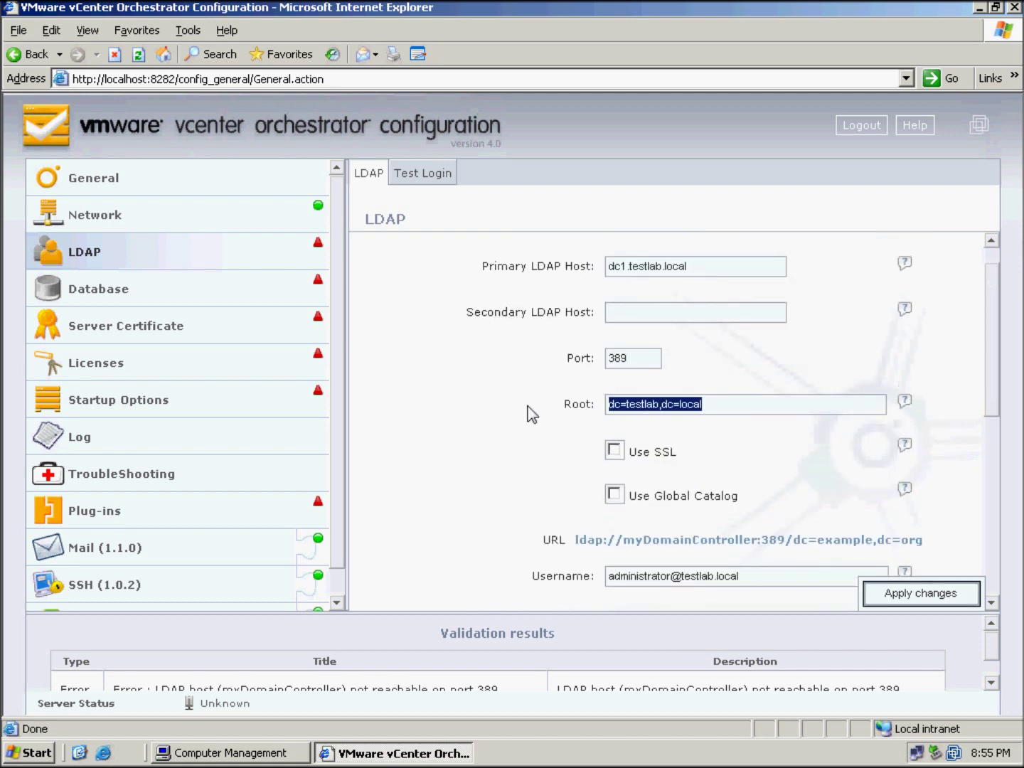
Paste dc=testlab,dc=local into the user lookup base, group lookup base and vCO Admin group
{"action": "scroll", "coordinate": [530, 414], "scroll_direction": "down", "scroll_amount": 5}
{"action": "left_click", "coordinate": [640, 396]}
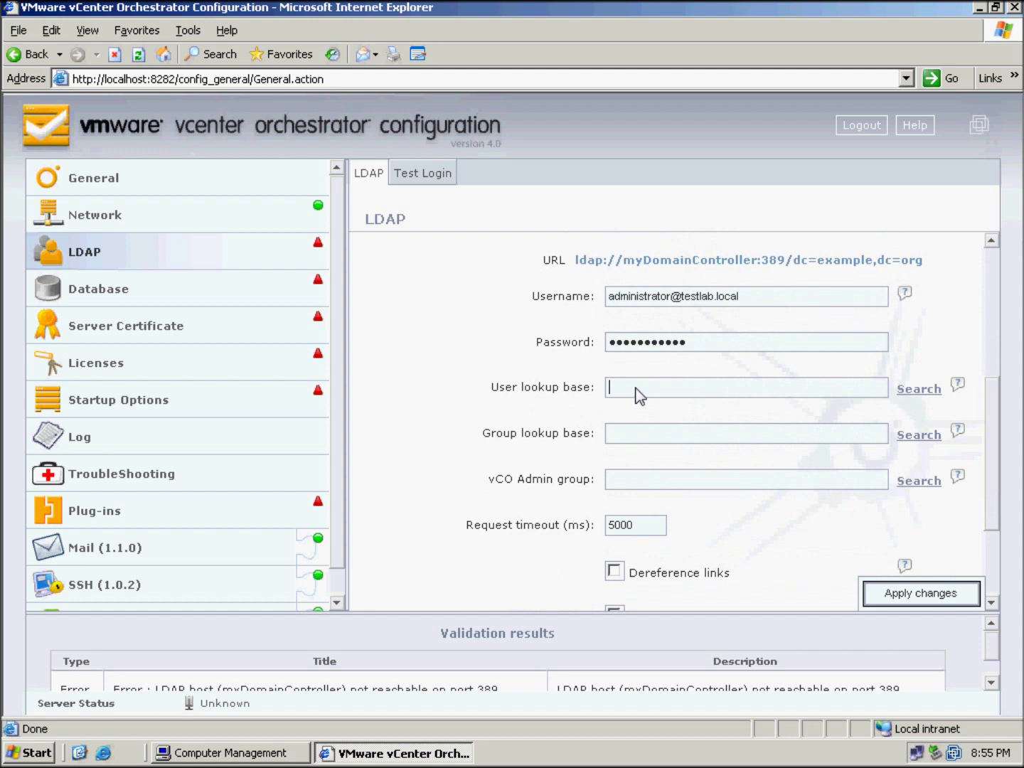
{"action": "key", "text": "ctrl+v"}
{"action": "left_click", "coordinate": [644, 435]}
{"action": "key", "text": "ctrl+v"}
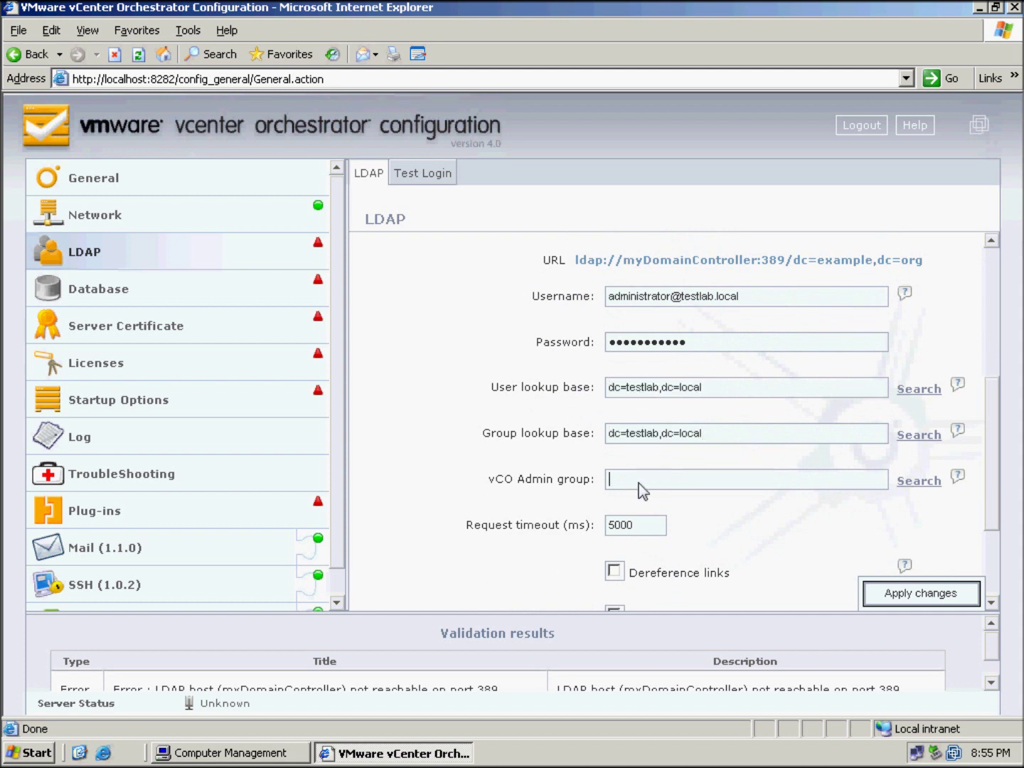
{"action": "key", "text": "ctrl+v"}
{"action": "scroll", "coordinate": [768, 503], "scroll_direction": "down", "scroll_amount": 2}
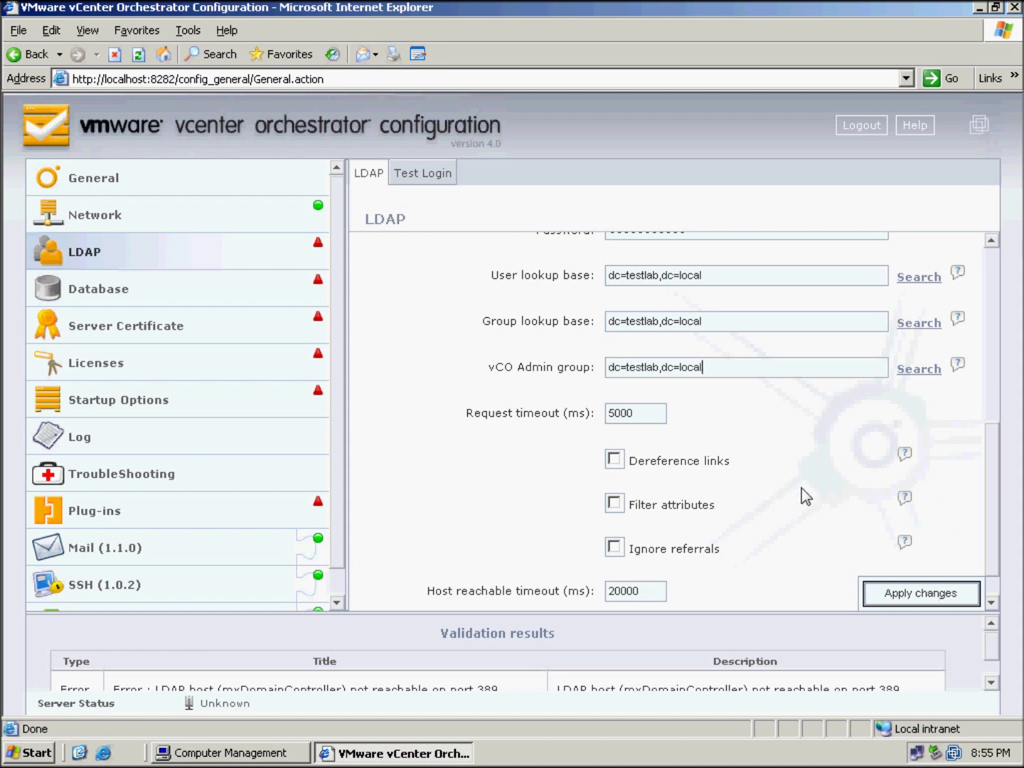
Search the directory for 'vco', pick CN=vco-admins as the vCO Admin group, and save
{"action": "left_click", "coordinate": [914, 369]}
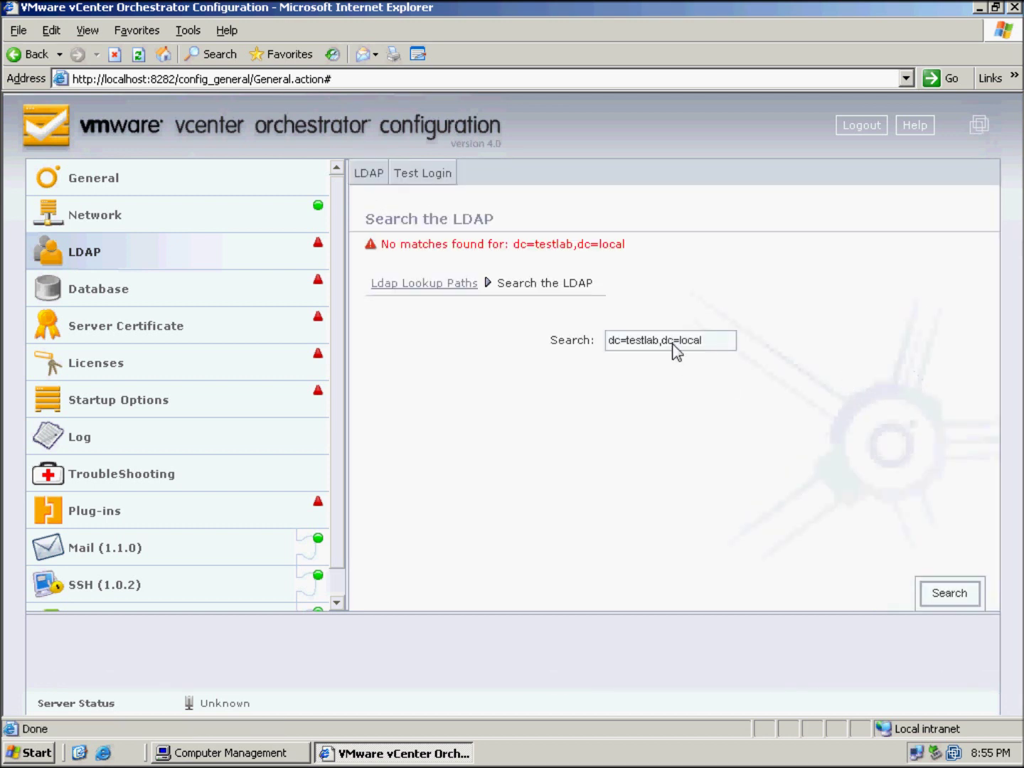
{"action": "left_click", "coordinate": [673, 348]}
{"action": "double_click", "coordinate": [675, 347]}
{"action": "type", "text": "vco"}
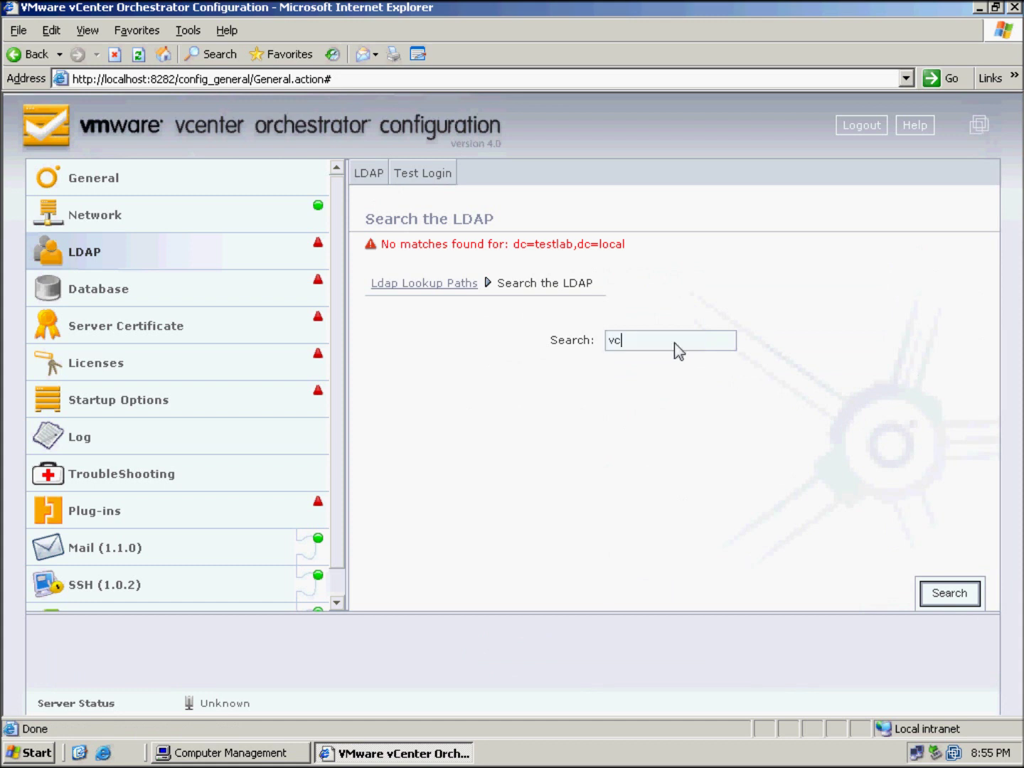
{"action": "left_click", "coordinate": [948, 593]}
{"action": "left_click", "coordinate": [455, 354]}
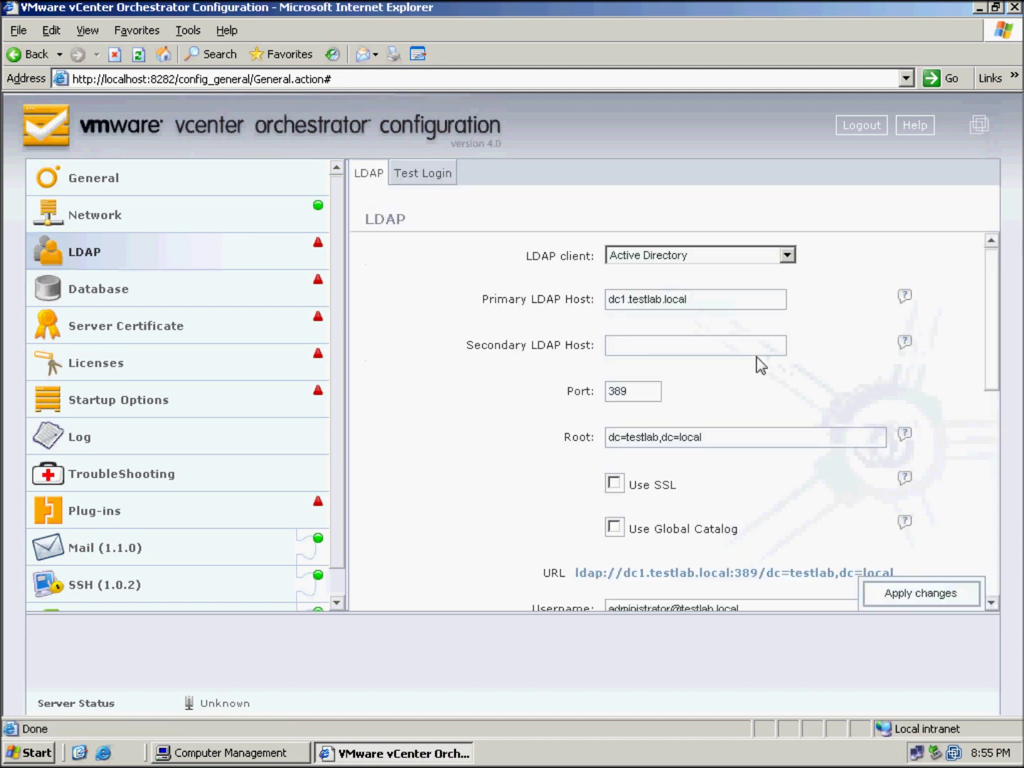
{"action": "scroll", "coordinate": [1012, 409], "scroll_direction": "down", "scroll_amount": 2}
{"action": "scroll", "coordinate": [1010, 498], "scroll_direction": "down", "scroll_amount": 5}
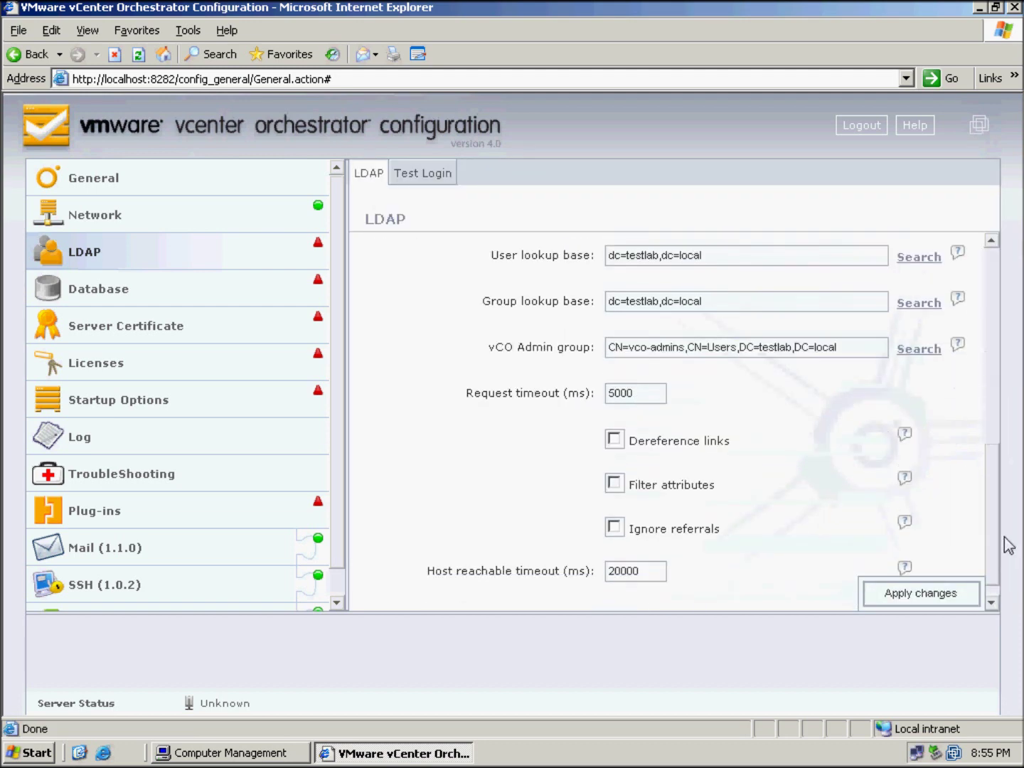
{"action": "left_click", "coordinate": [921, 595]}
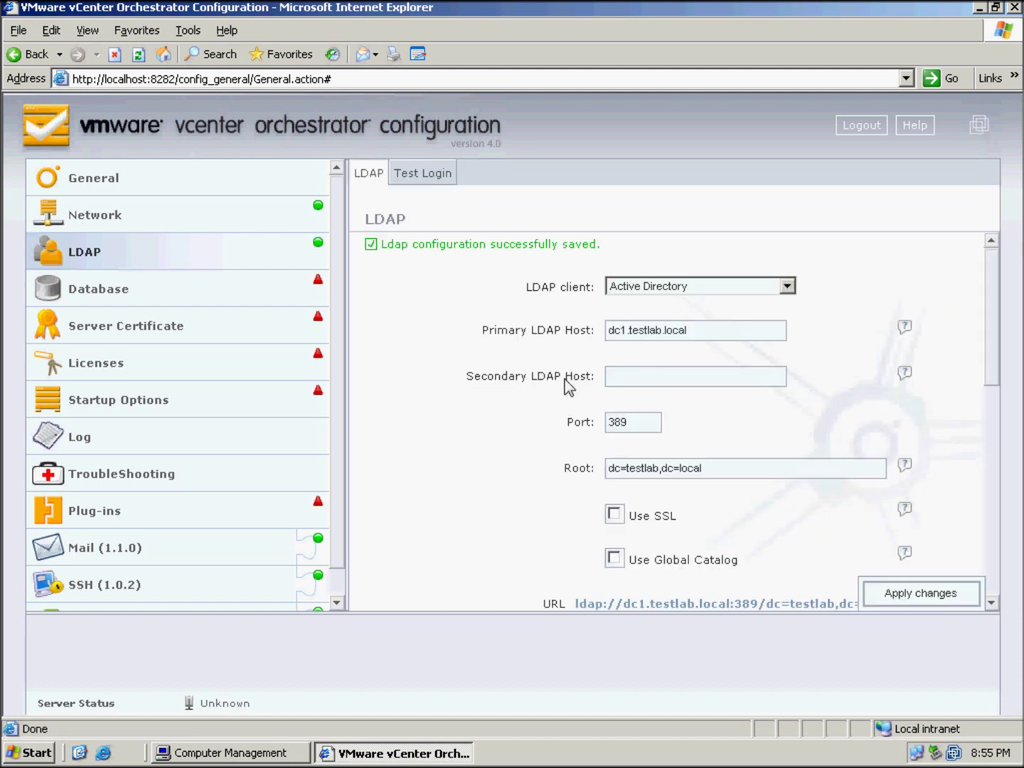
Run an LDAP test login with the administrator account name and its password
{"action": "left_click", "coordinate": [431, 172]}
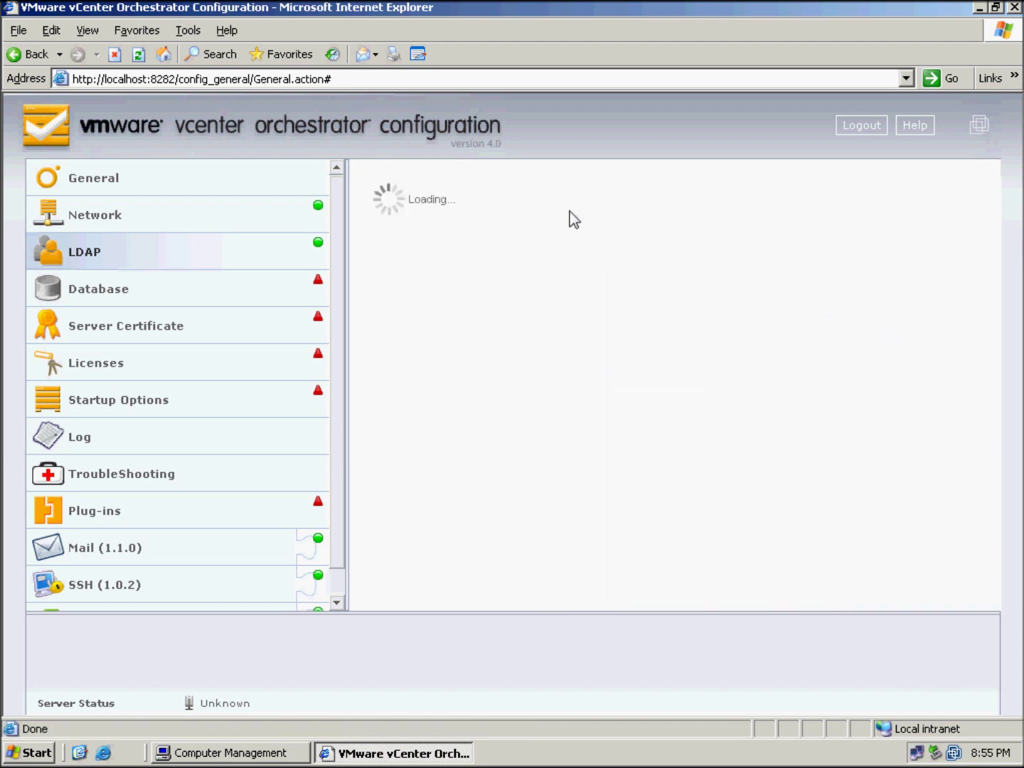
{"action": "left_click", "coordinate": [616, 256]}
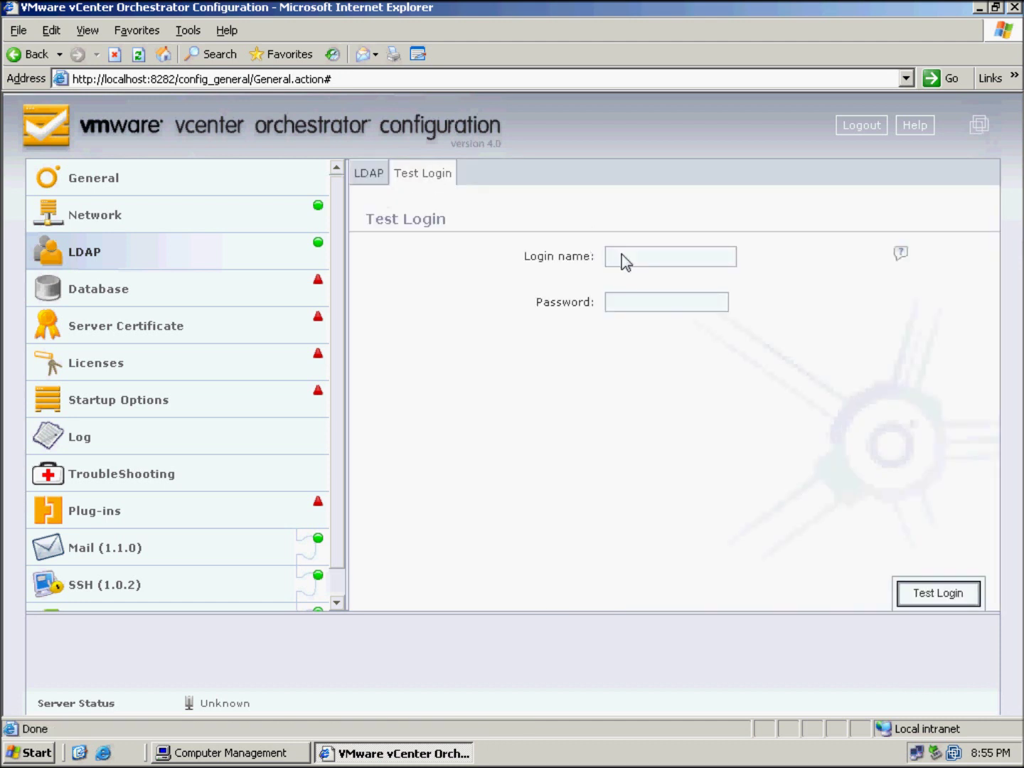
{"action": "type", "text": "administrator"}
{"action": "key", "text": "Tab"}
{"action": "left_click", "coordinate": [644, 302]}
{"action": "type", "text": "vmare"}
{"action": "key", "text": "Return"}
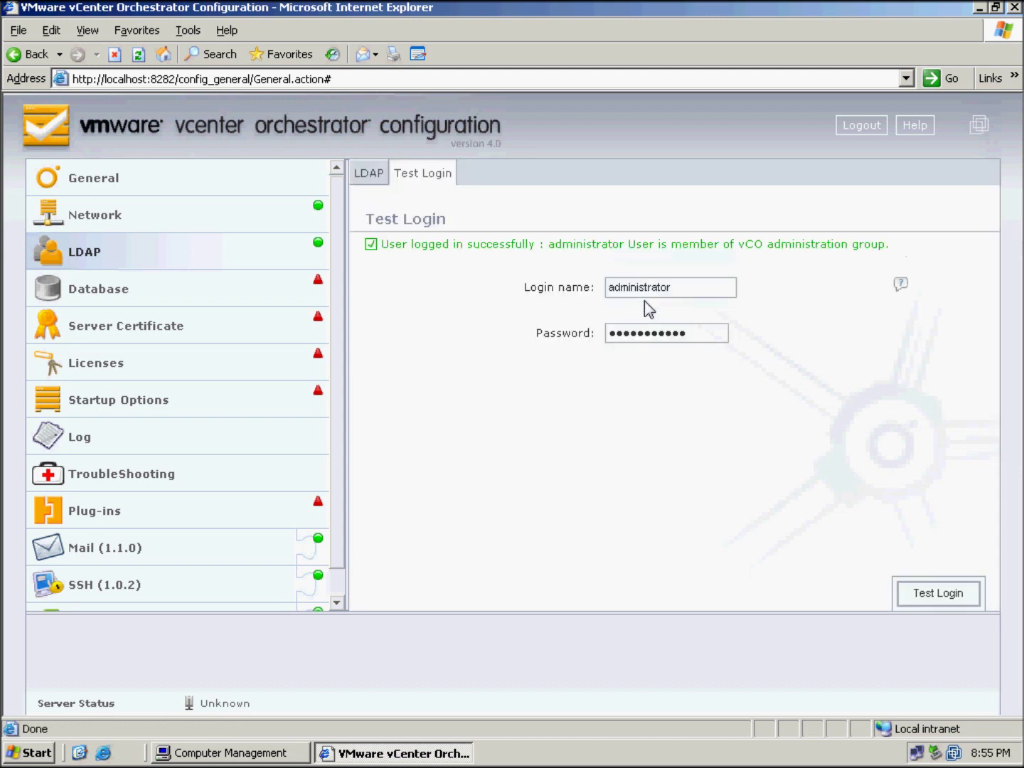
Choose MySQL as the database type with username administrator and its password
{"action": "left_click", "coordinate": [367, 182]}
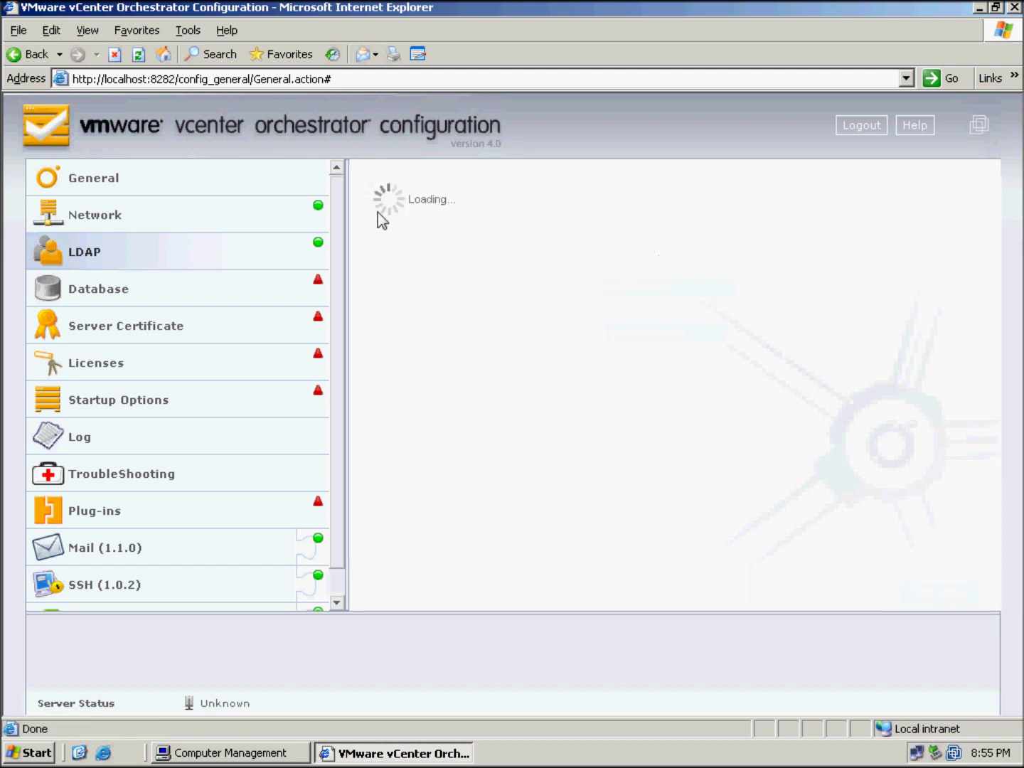
{"action": "left_click", "coordinate": [117, 290]}
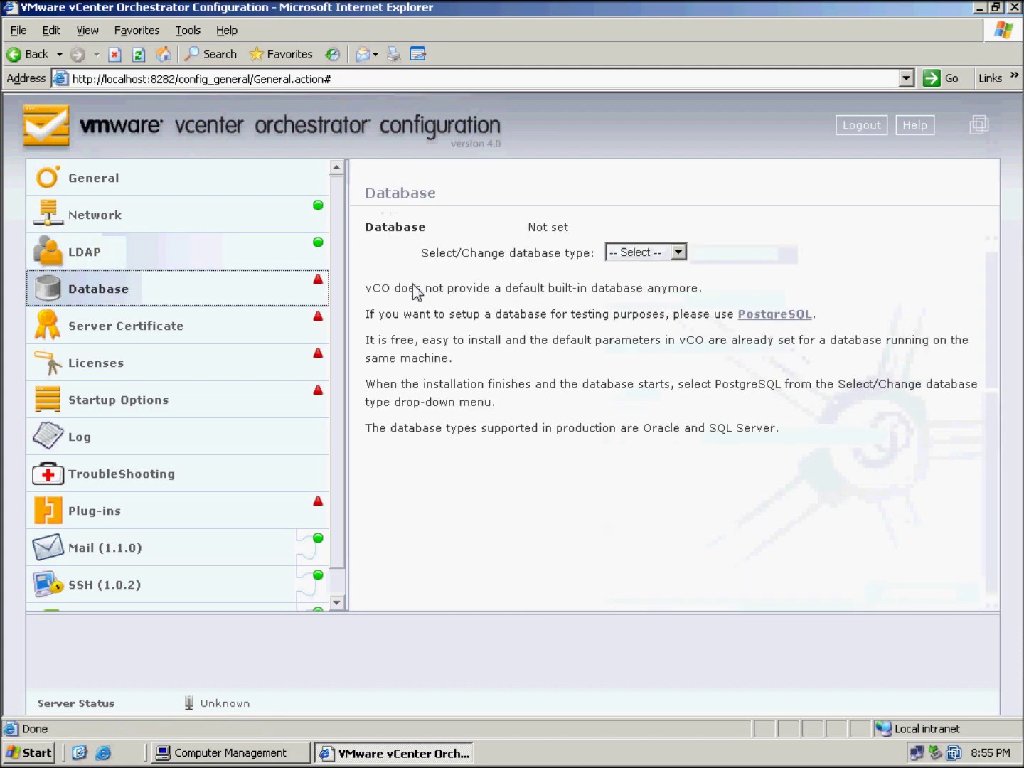
{"action": "left_click", "coordinate": [682, 251]}
{"action": "left_click", "coordinate": [655, 299]}
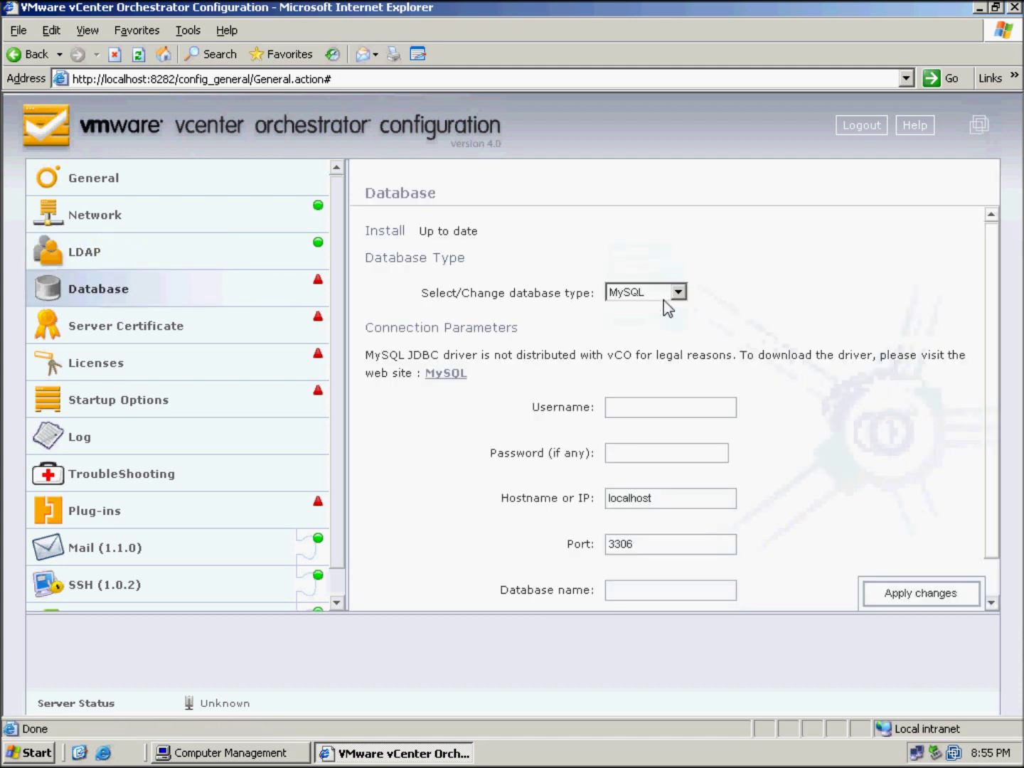
{"action": "left_click_drag", "start_coordinate": [996, 278], "coordinate": [996, 330]}
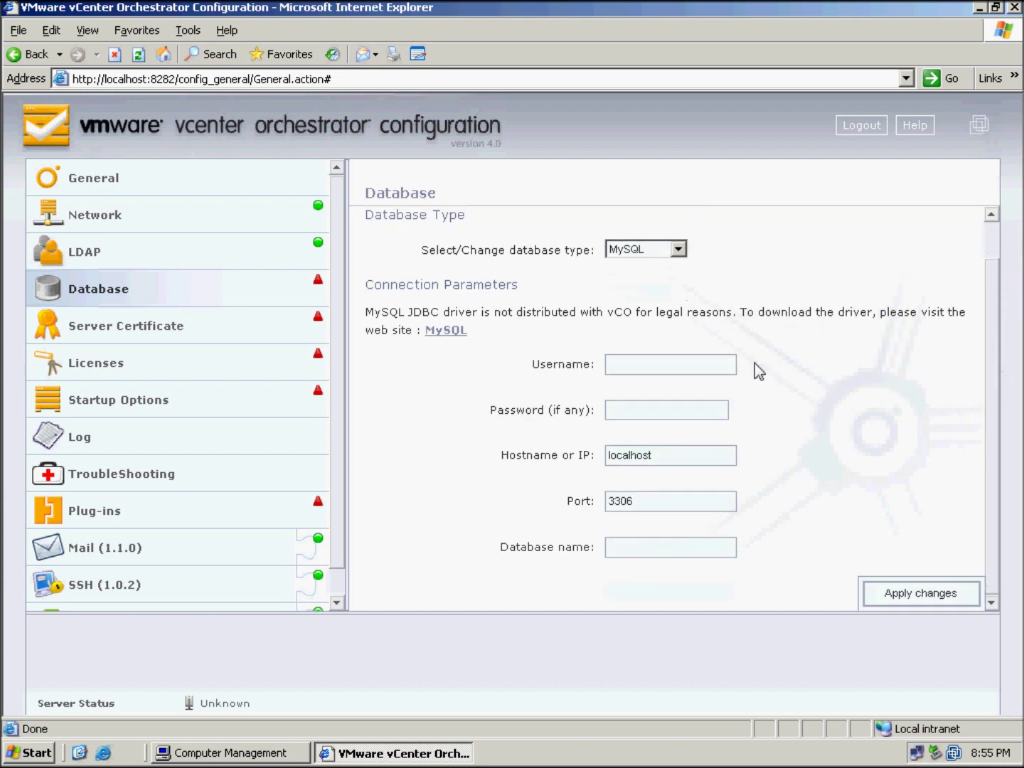
{"action": "left_click", "coordinate": [665, 367]}
{"action": "type", "text": "adm"}
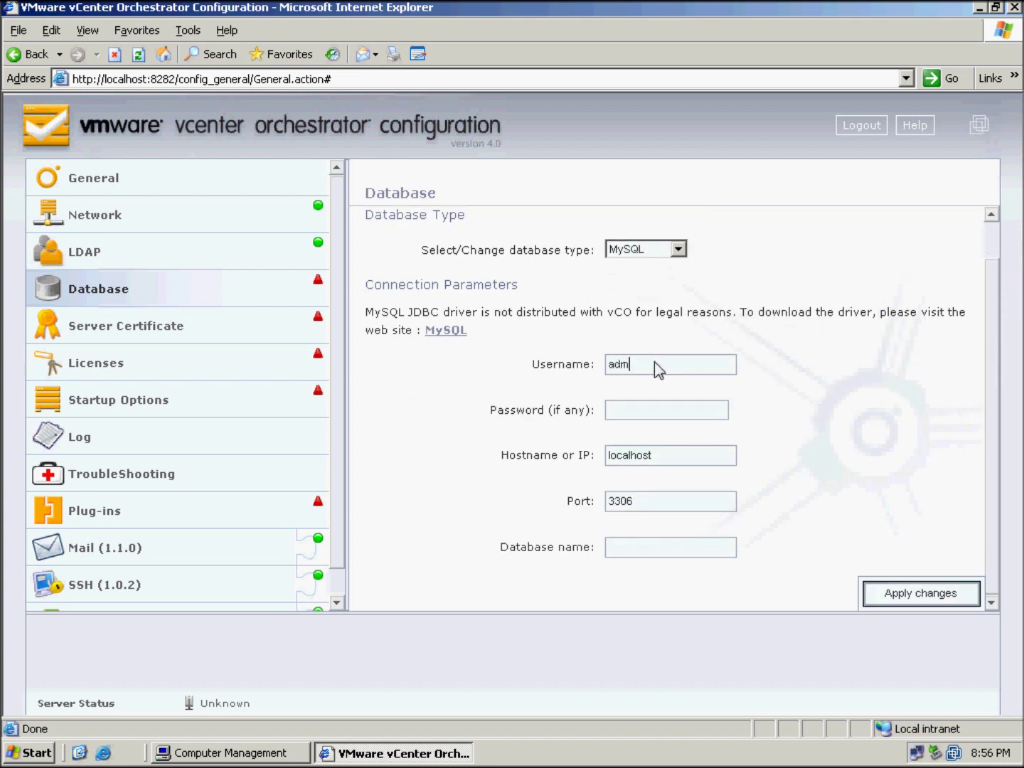
{"action": "type", "text": "inistrator"}
{"action": "left_click", "coordinate": [652, 413]}
{"action": "type", "text": "vmware123"}
{"action": "left_click", "coordinate": [859, 480]}
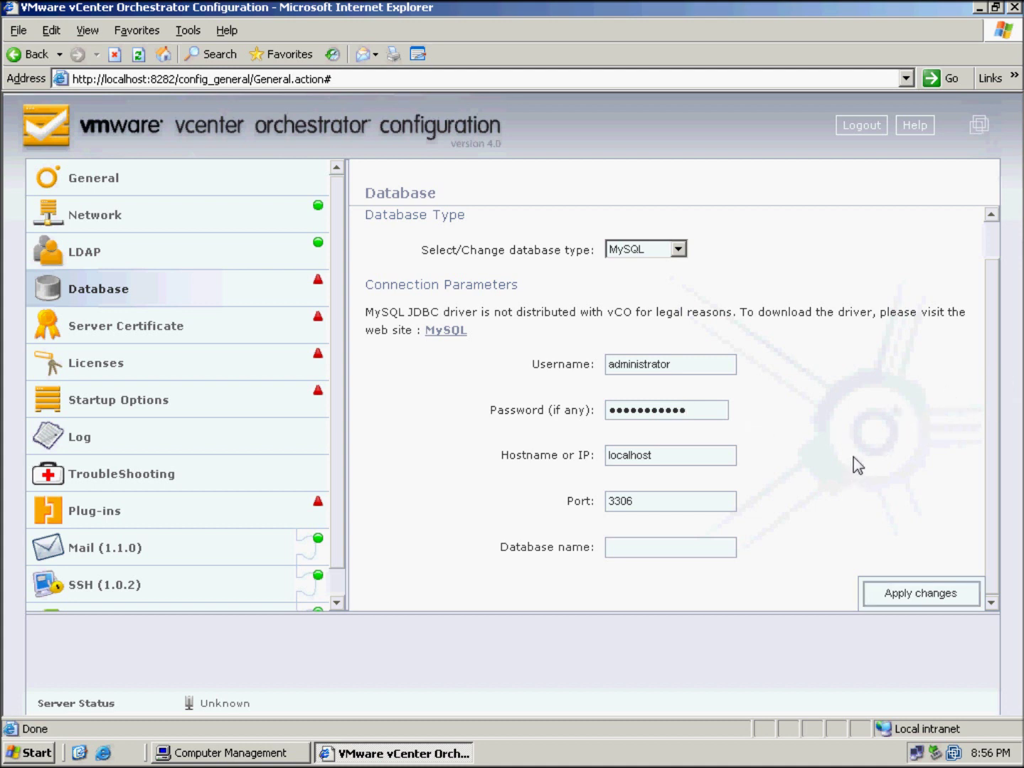
Switch the database type to SQLServer and enter the administrator username and password
{"action": "left_click", "coordinate": [682, 249]}
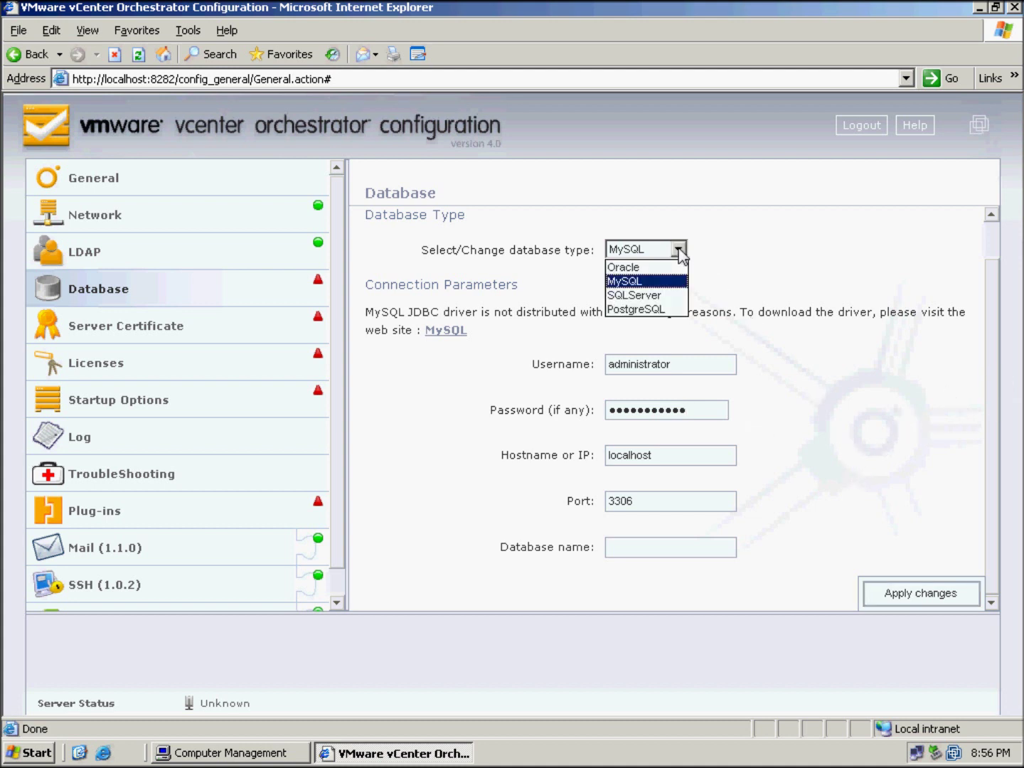
{"action": "left_click", "coordinate": [665, 294]}
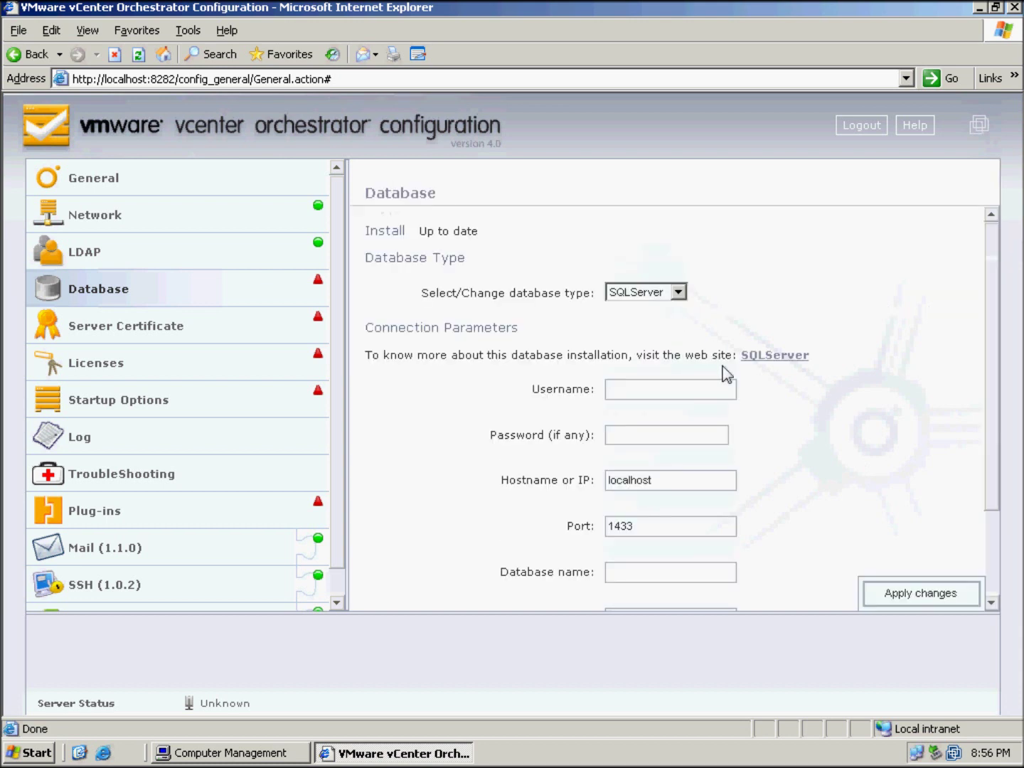
{"action": "left_click", "coordinate": [655, 388]}
{"action": "type", "text": "adm"}
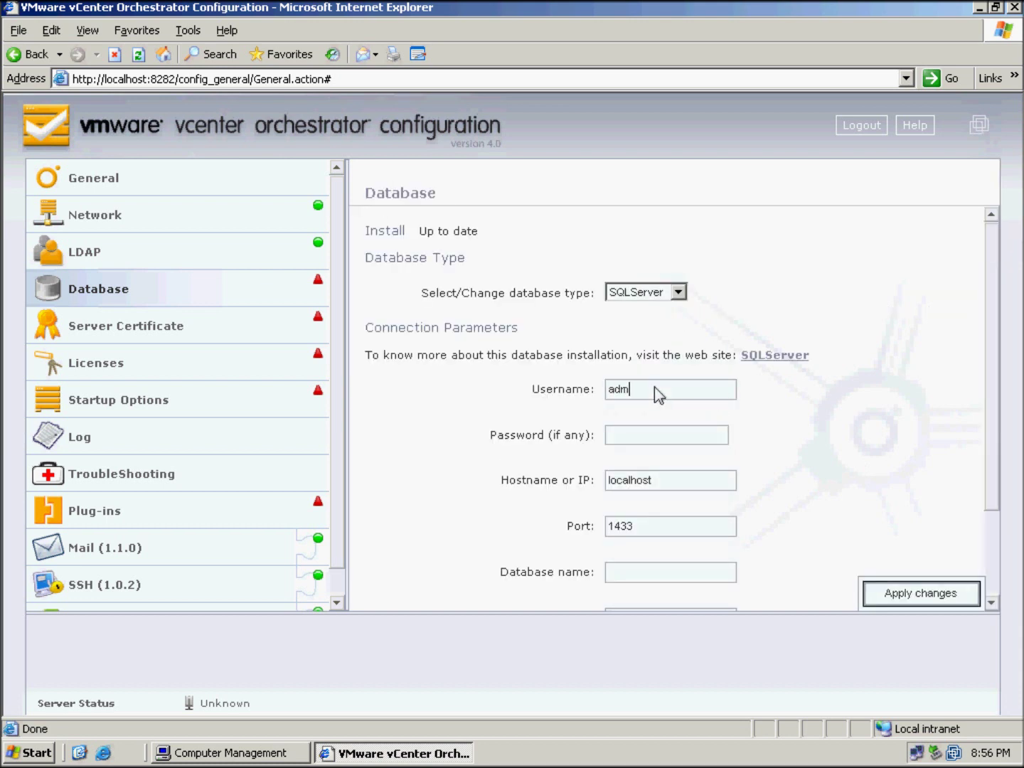
{"action": "type", "text": "inistrator"}
{"action": "left_click", "coordinate": [661, 436]}
{"action": "type", "text": "••••••••••"}
Set database name vco and domain testlab, apply, and enlarge the validation results
{"action": "scroll", "coordinate": [1002, 490], "scroll_direction": "down", "scroll_amount": 2}
{"action": "scroll", "coordinate": [1003, 490], "scroll_direction": "down", "scroll_amount": 1}
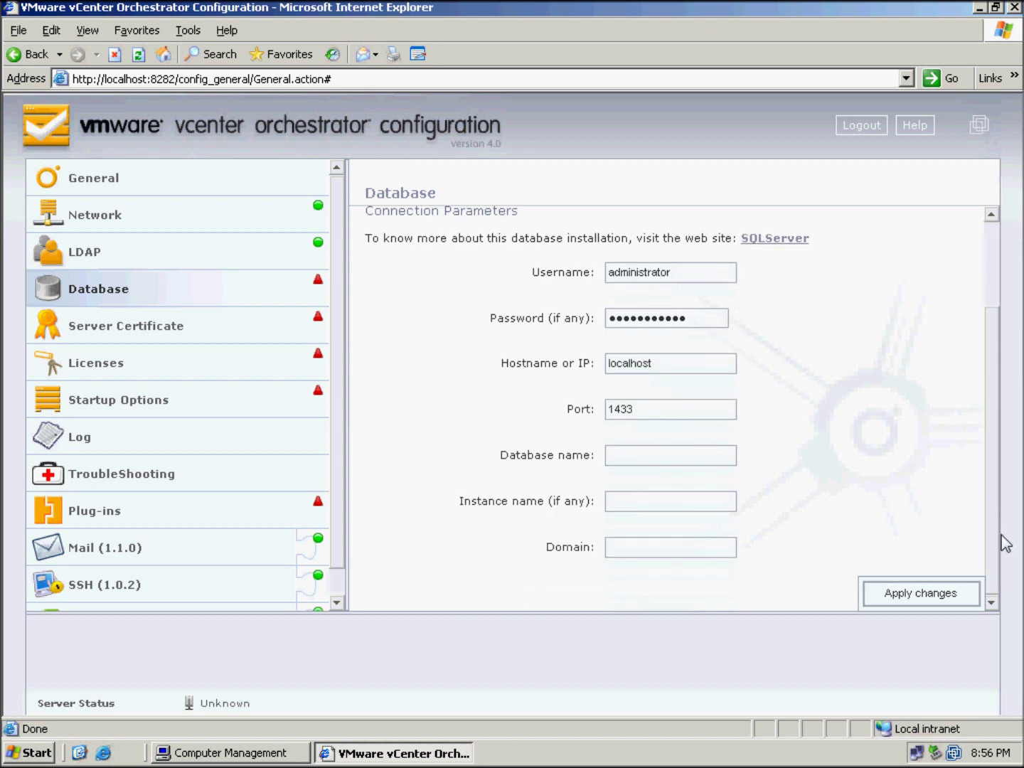
{"action": "left_click", "coordinate": [626, 457]}
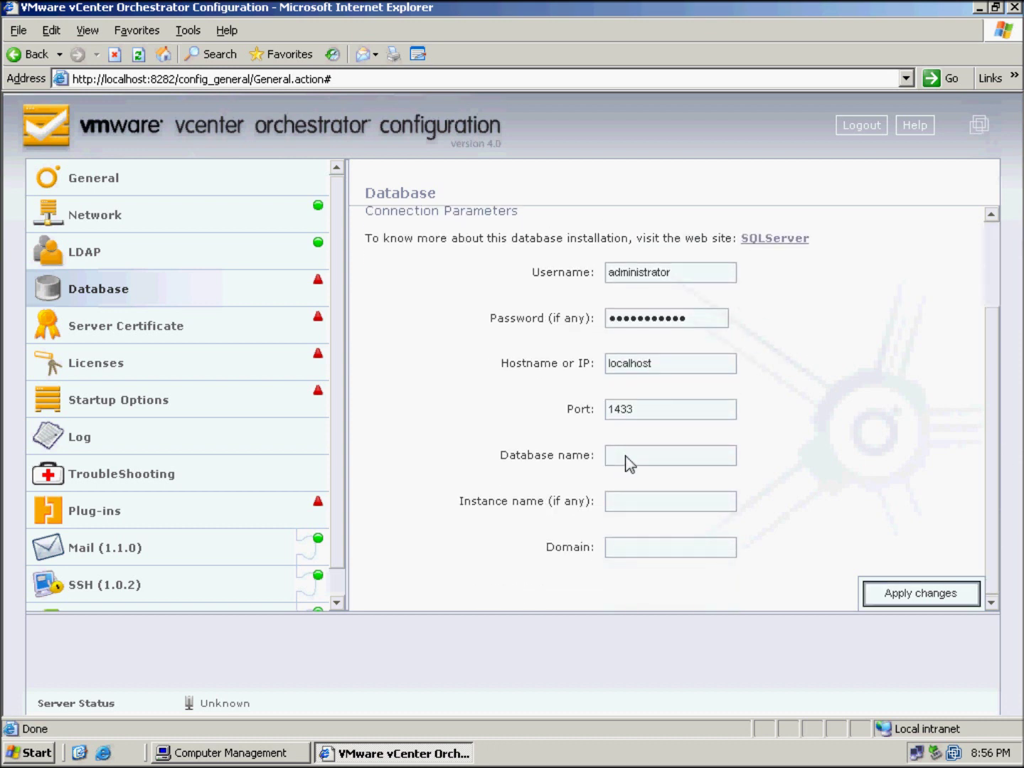
{"action": "type", "text": "vco"}
{"action": "left_click", "coordinate": [672, 545]}
{"action": "type", "text": "testlab.local"}
{"action": "left_click", "coordinate": [900, 594]}
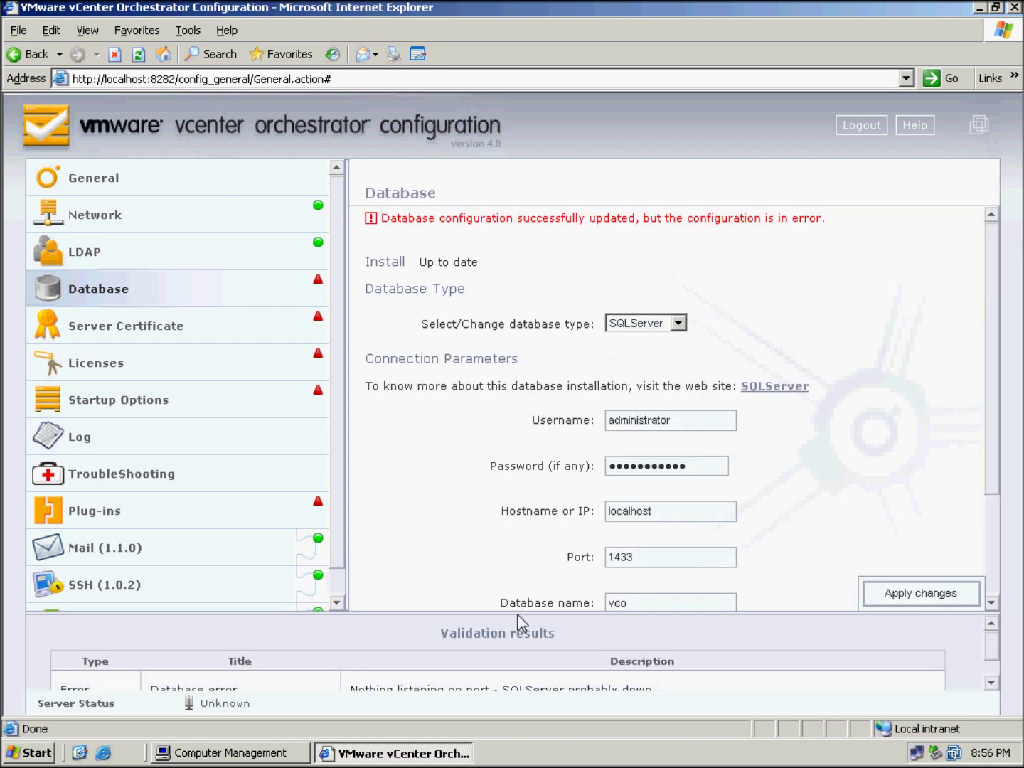
{"action": "left_click_drag", "start_coordinate": [518, 611], "coordinate": [524, 535]}
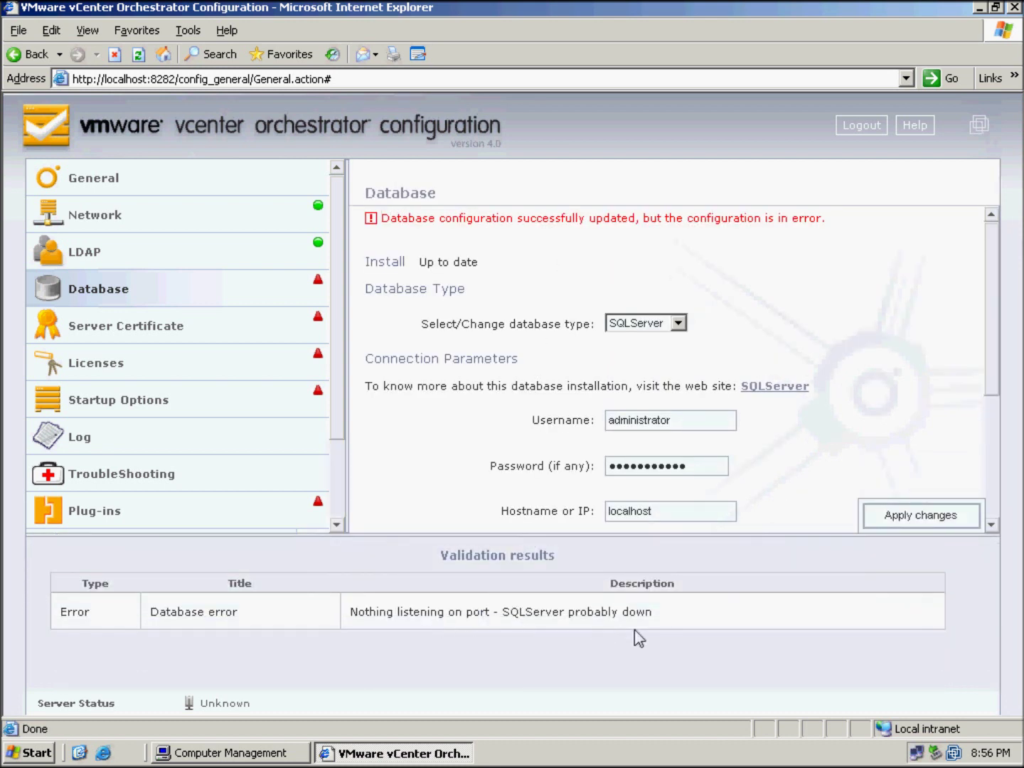
Launch SQL Server Configuration Manager from the Start menu
{"action": "left_click", "coordinate": [35, 751]}
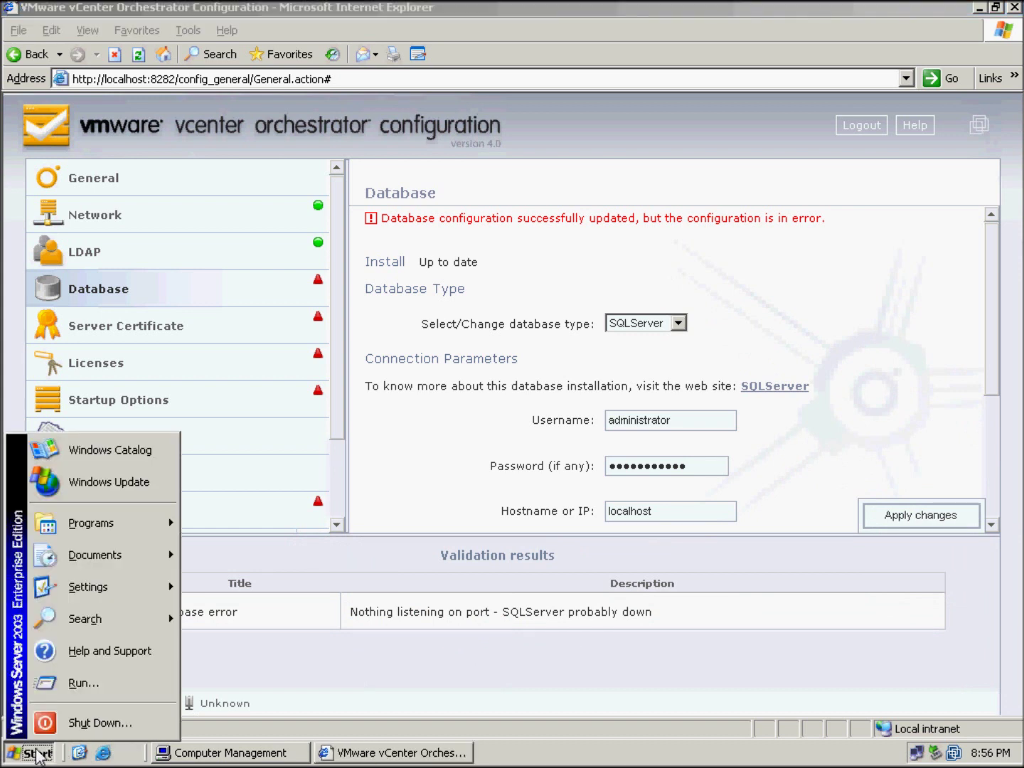
{"action": "mouse_move", "coordinate": [120, 514]}
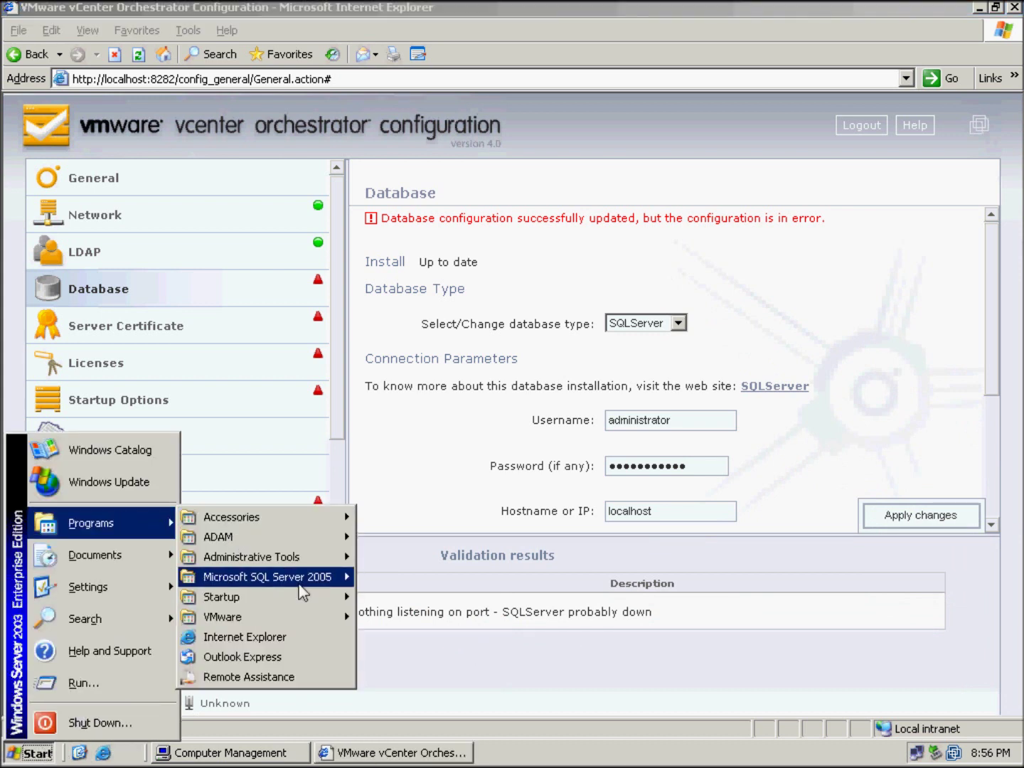
{"action": "mouse_move", "coordinate": [298, 584]}
{"action": "mouse_move", "coordinate": [409, 580]}
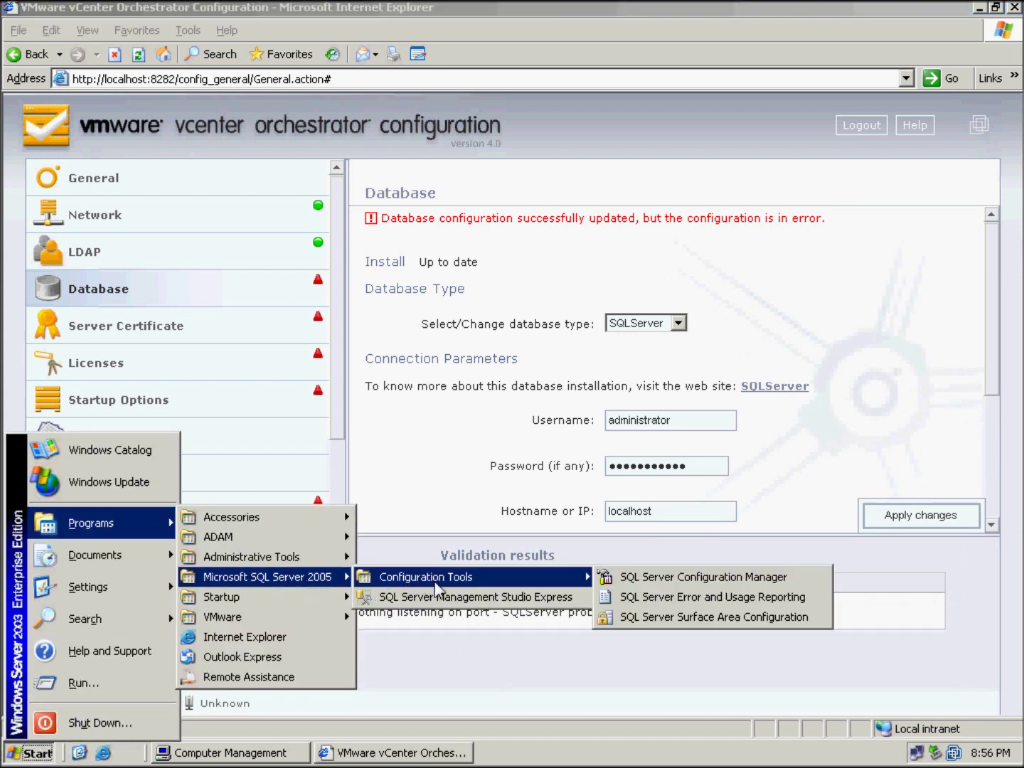
{"action": "left_click", "coordinate": [691, 580]}
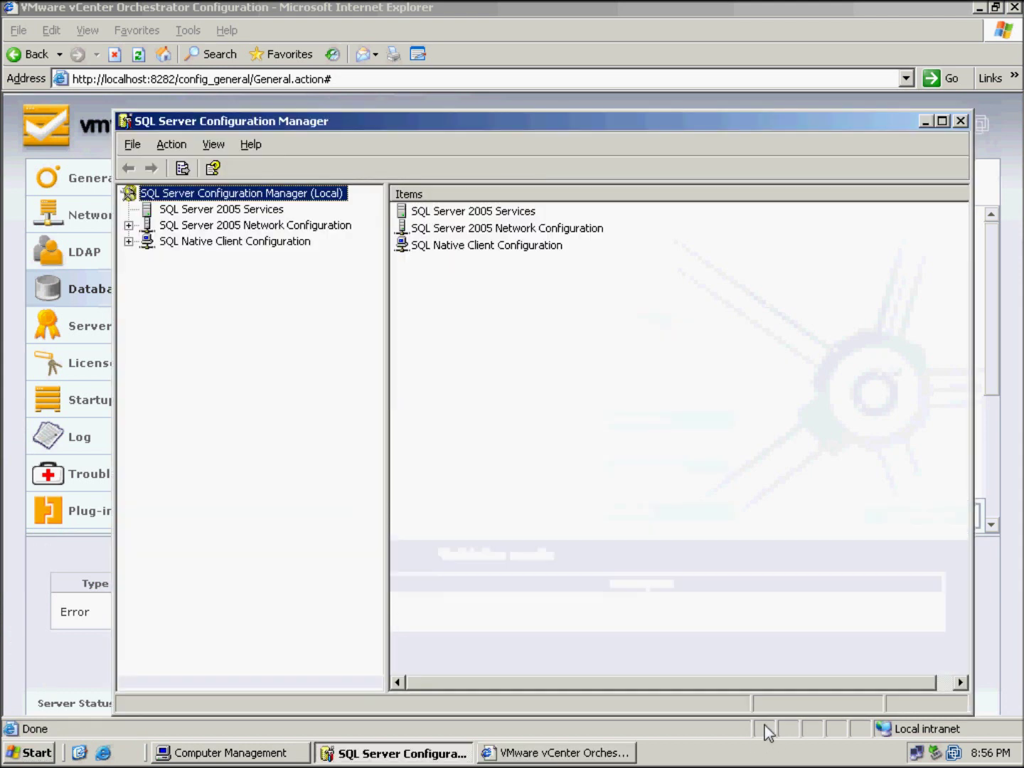
Set the IPAll TCP port for SQLEXP_VIM's TCP/IP protocol to 1433
{"action": "left_click", "coordinate": [128, 224]}
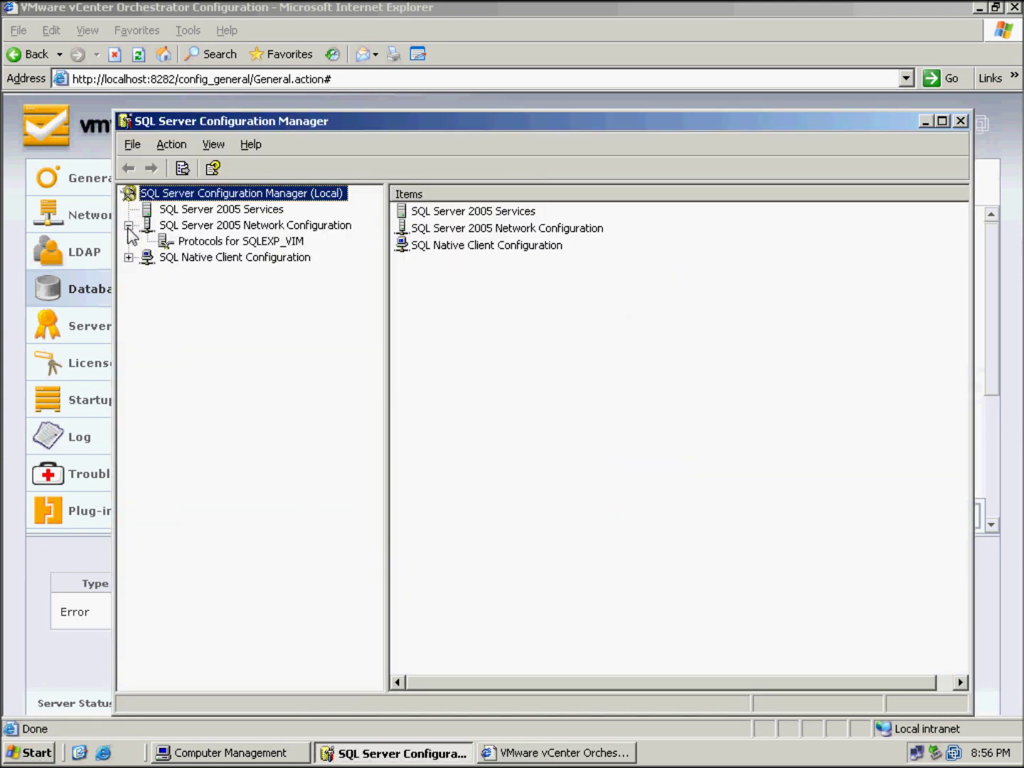
{"action": "left_click", "coordinate": [242, 243]}
{"action": "double_click", "coordinate": [419, 246]}
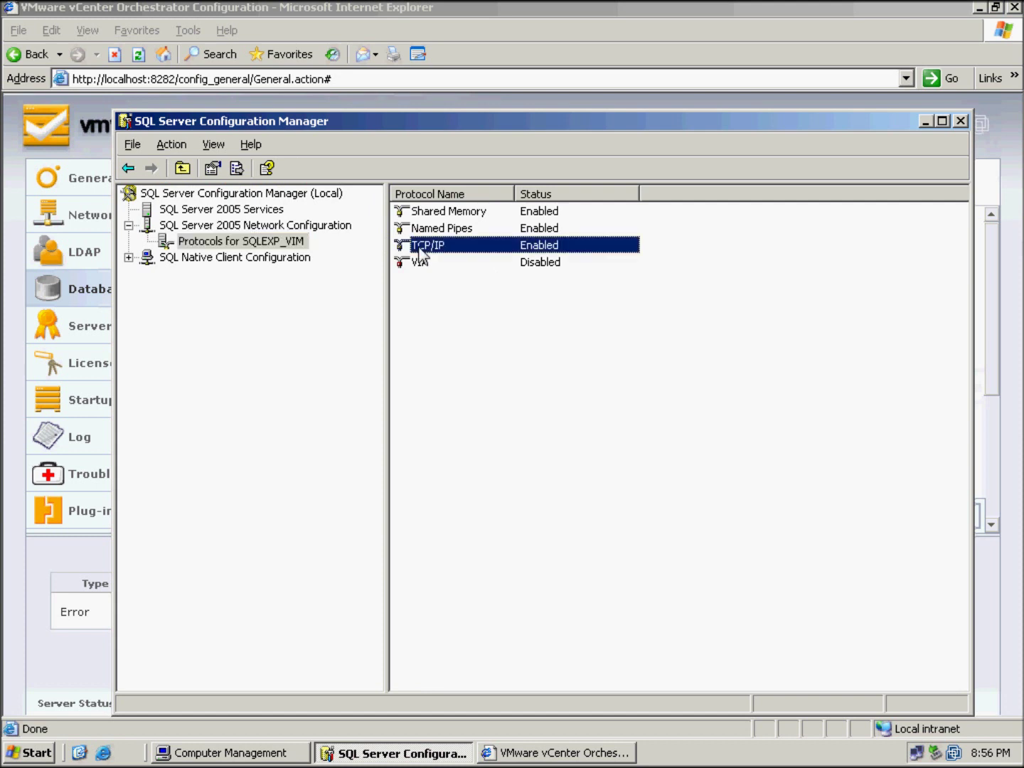
{"action": "left_click", "coordinate": [446, 234]}
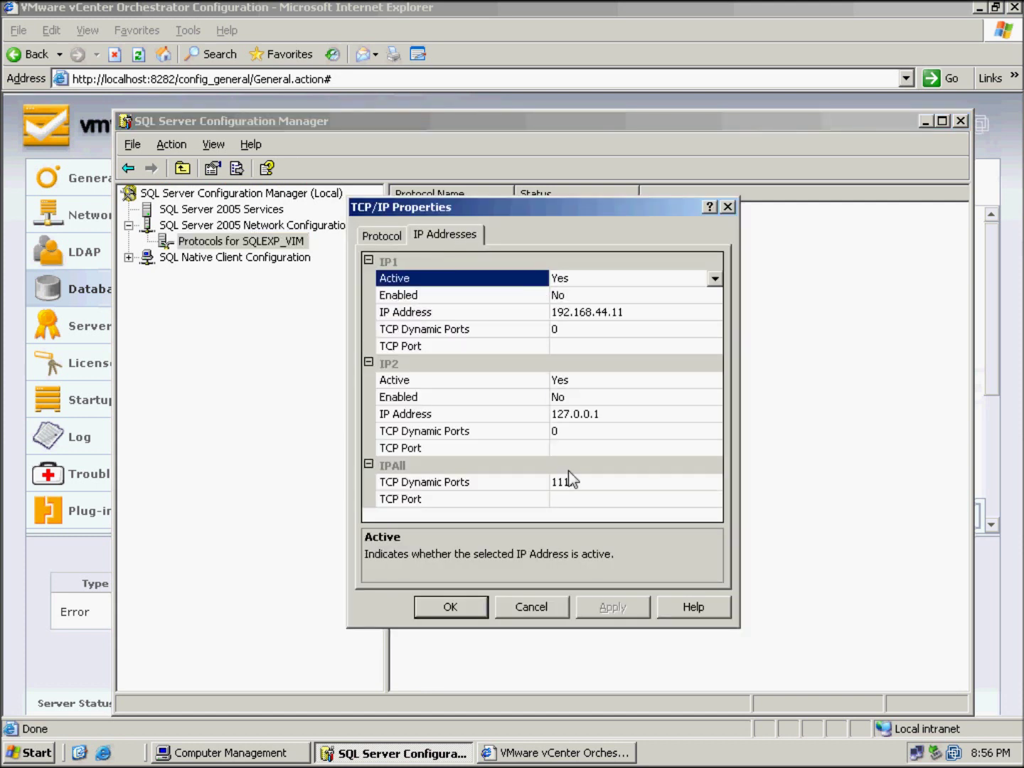
{"action": "left_click", "coordinate": [569, 505]}
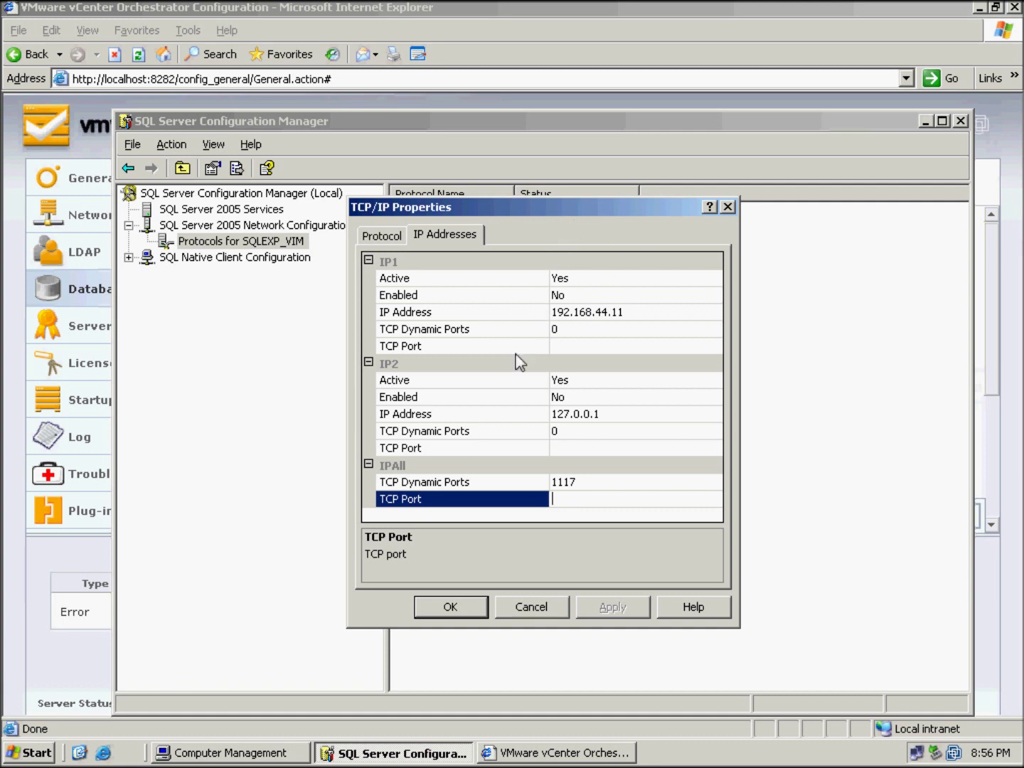
{"action": "type", "text": "1433"}
{"action": "left_click", "coordinate": [609, 609]}
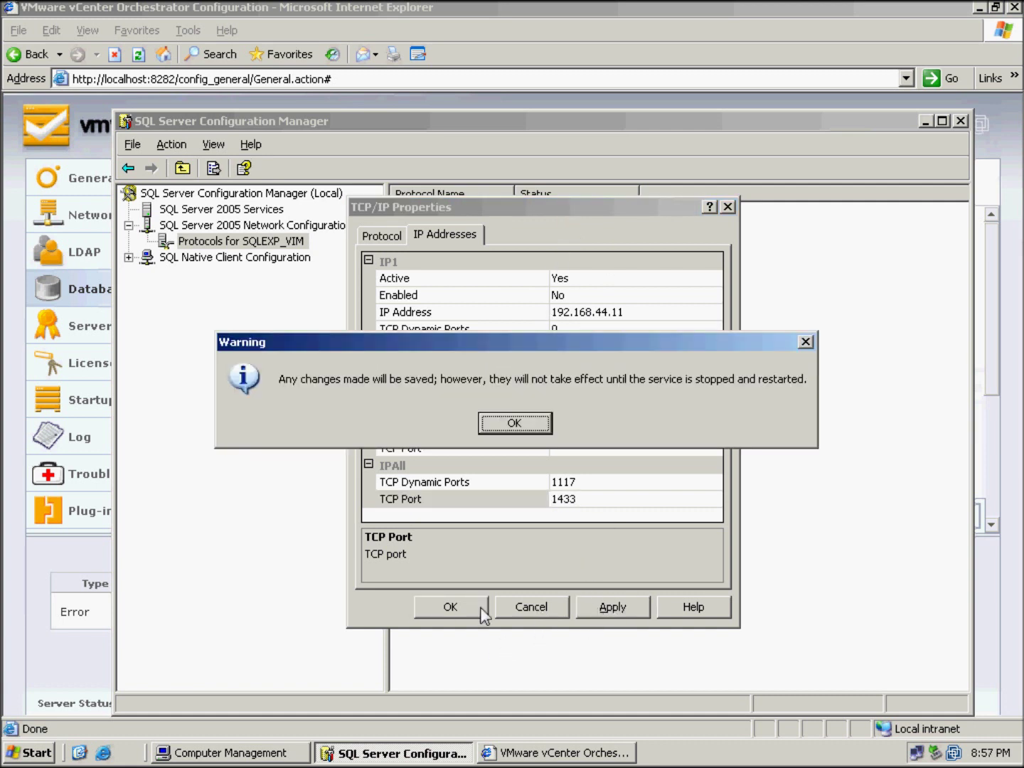
{"action": "left_click", "coordinate": [509, 428]}
{"action": "left_click", "coordinate": [455, 608]}
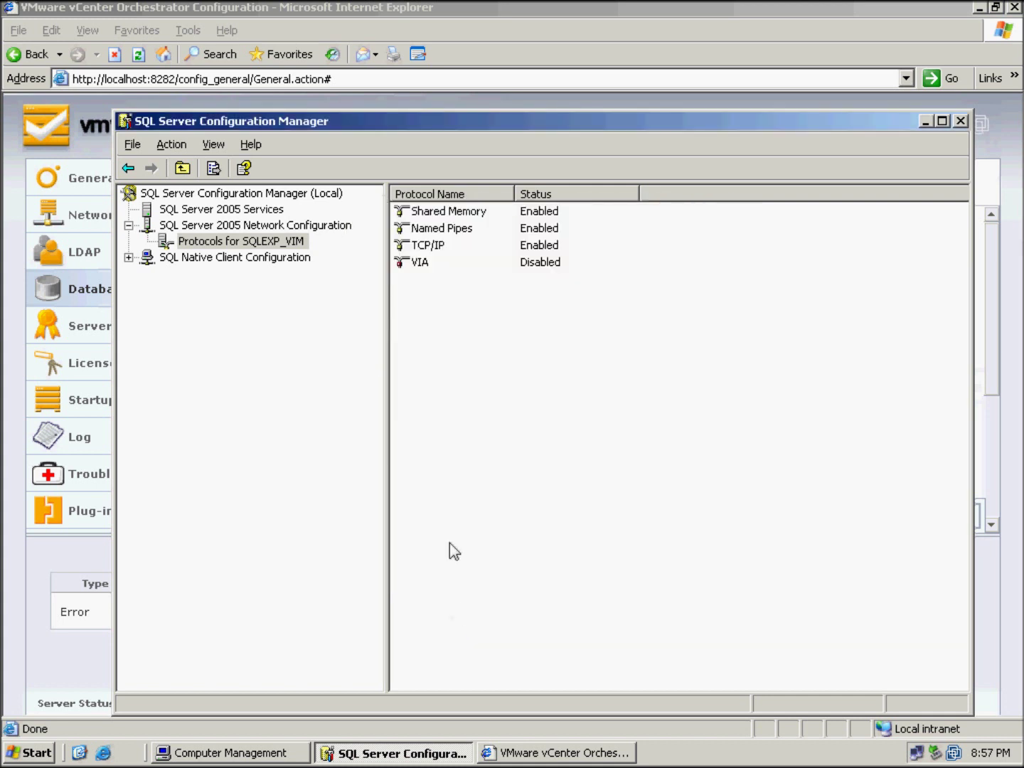
Restart the SQL Server (SQLEXP_VIM) service
{"action": "left_click", "coordinate": [236, 198]}
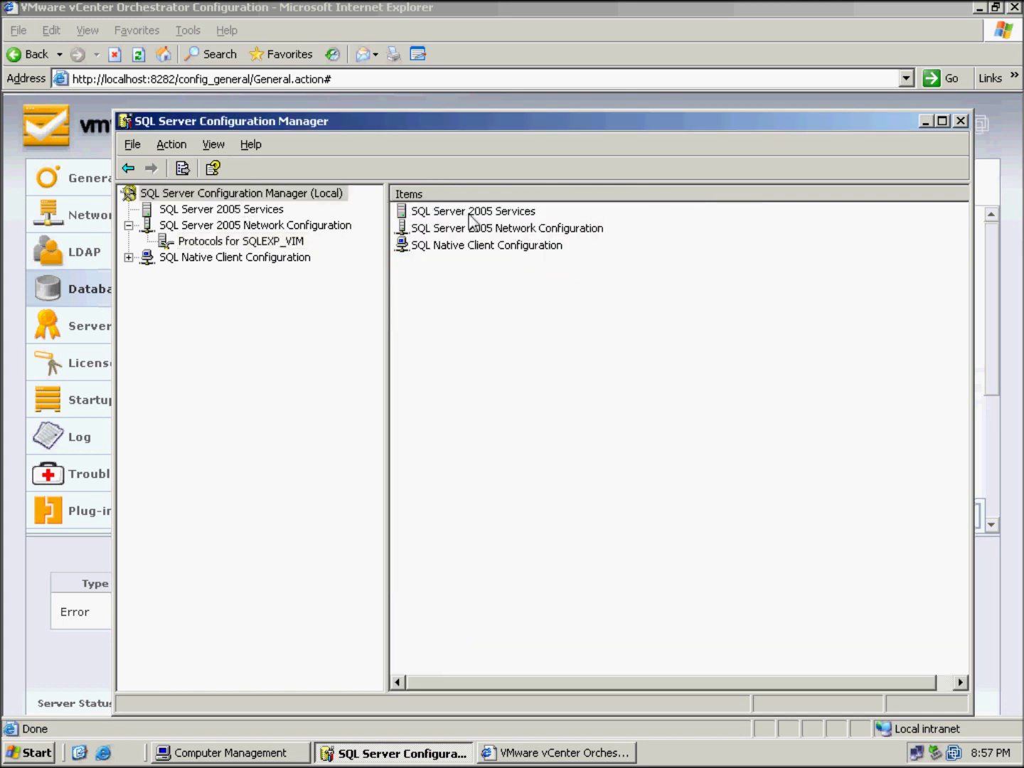
{"action": "left_click", "coordinate": [239, 212]}
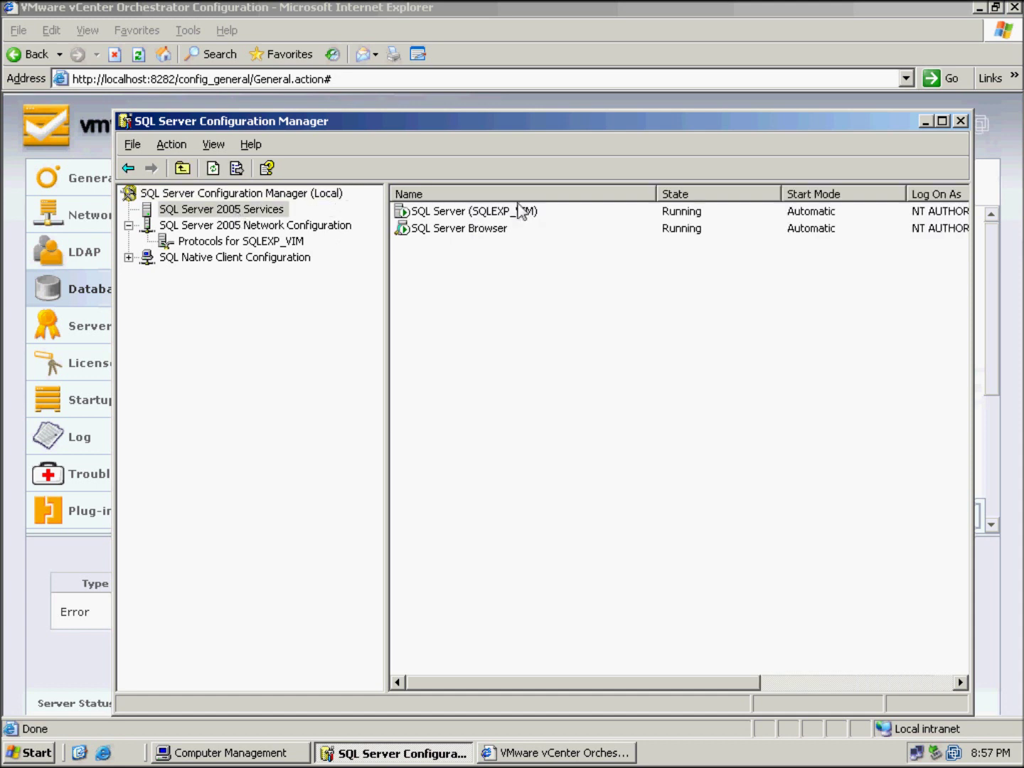
{"action": "right_click", "coordinate": [457, 212]}
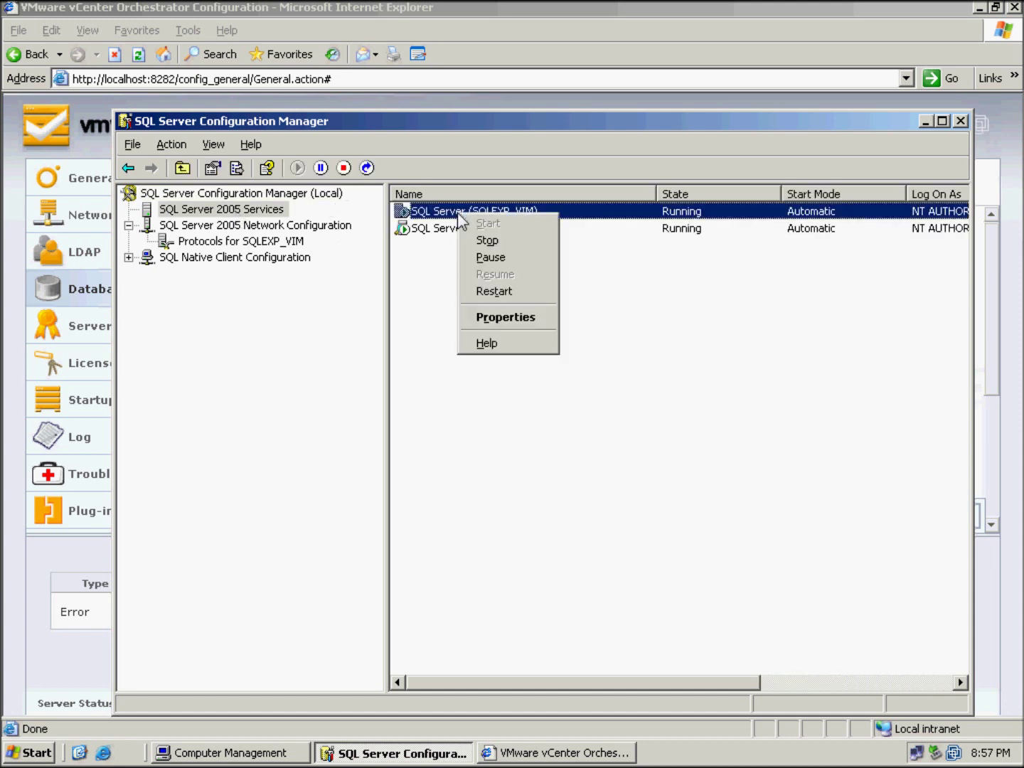
{"action": "left_click", "coordinate": [527, 292]}
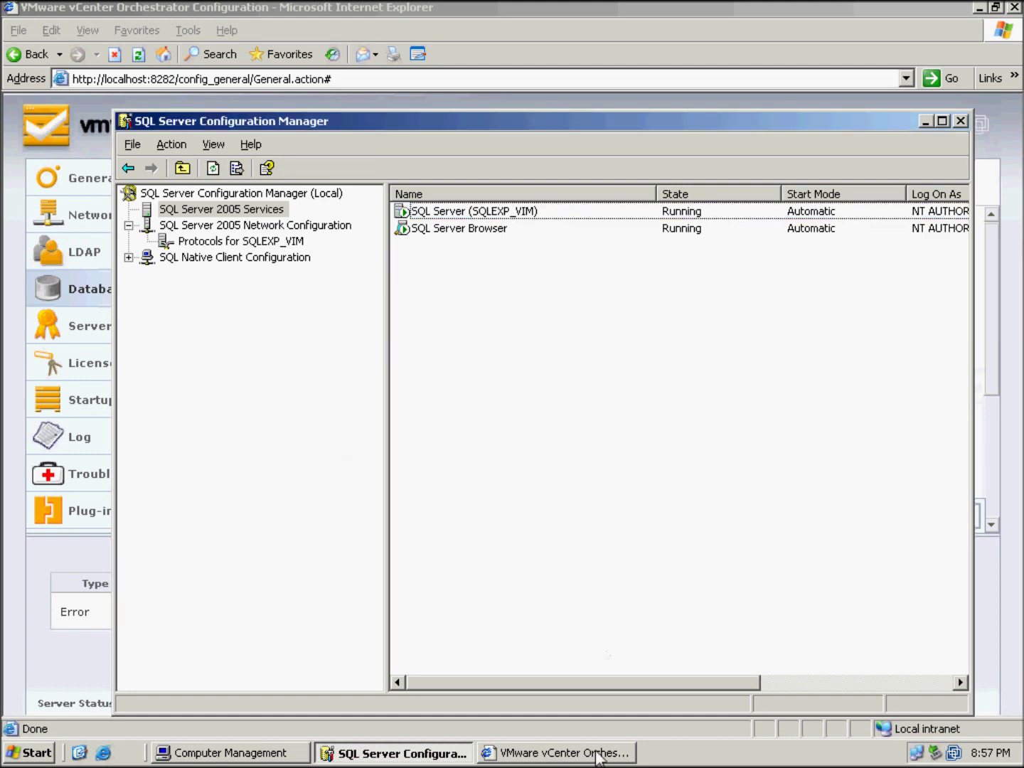
{"action": "left_click", "coordinate": [557, 760]}
Launch SQL Server Management Studio Express from the Microsoft SQL Server 2005 programs
{"action": "left_click", "coordinate": [911, 527]}
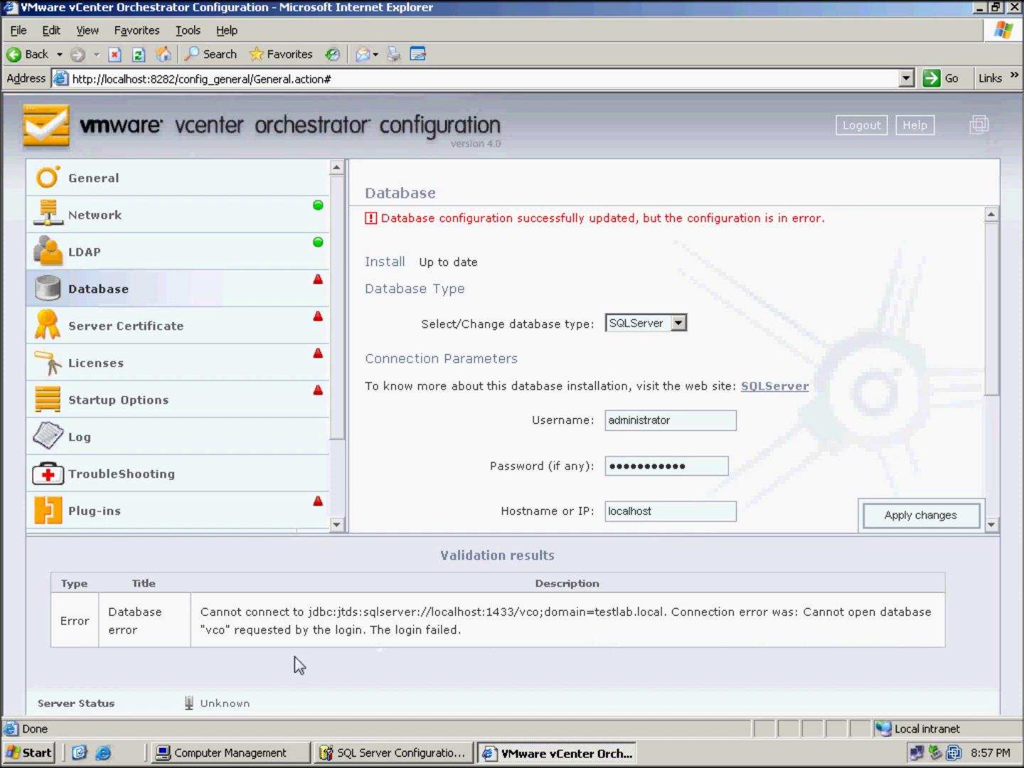
{"action": "left_click", "coordinate": [32, 754]}
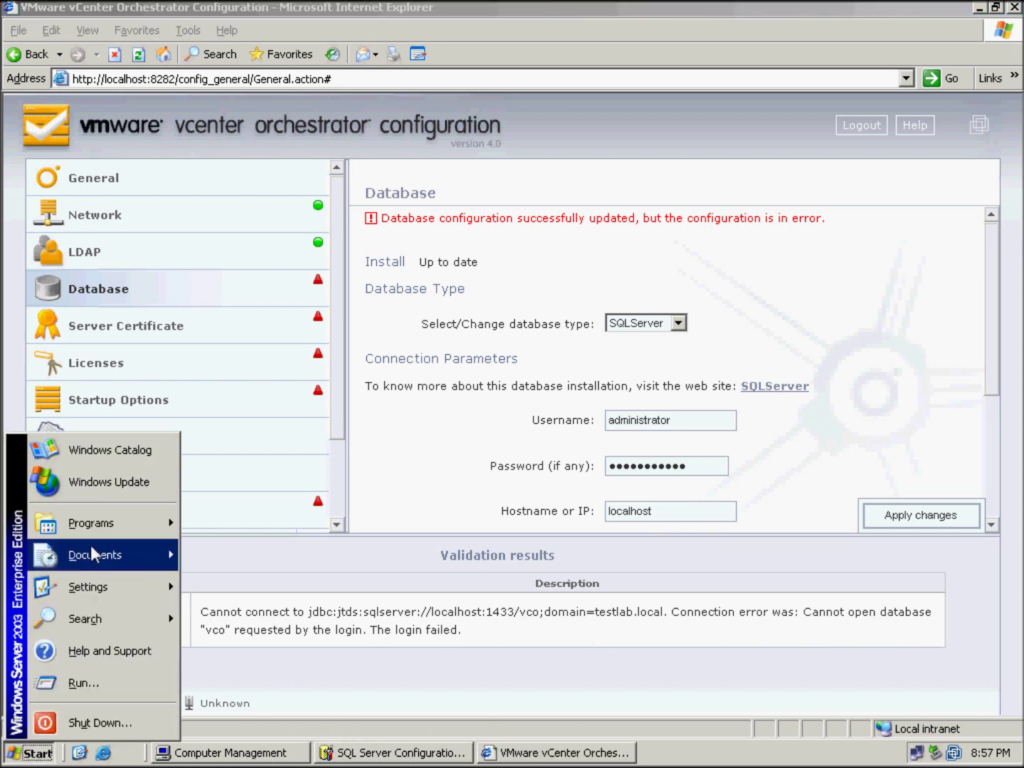
{"action": "mouse_move", "coordinate": [93, 525]}
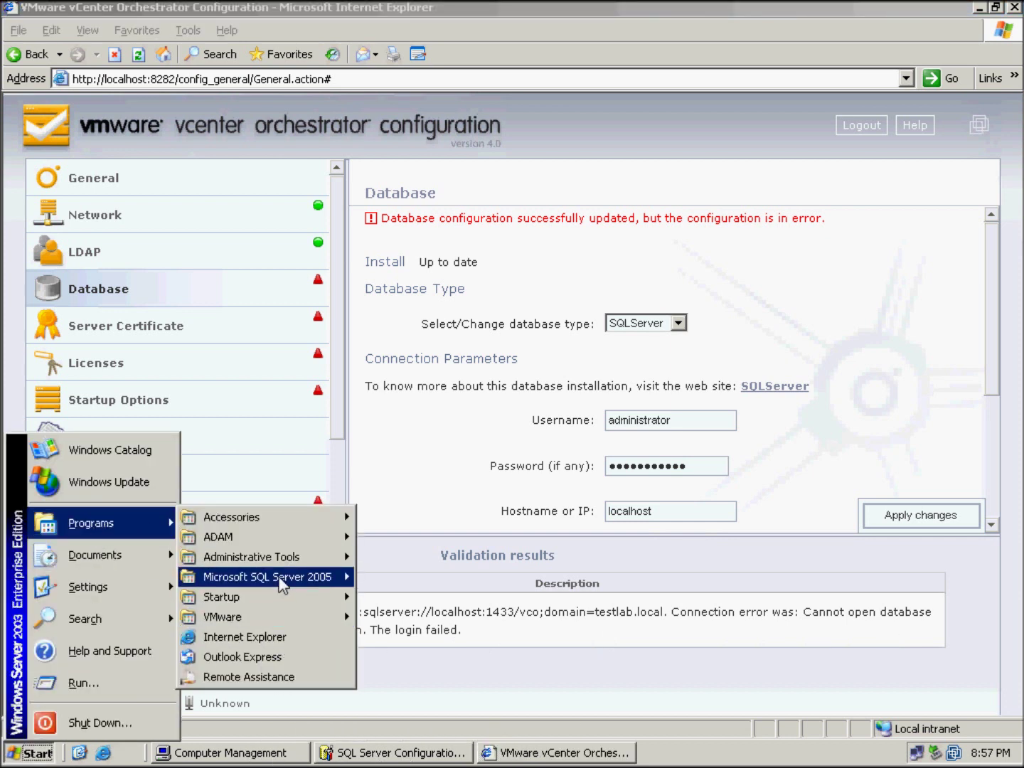
{"action": "mouse_move", "coordinate": [282, 585]}
{"action": "left_click", "coordinate": [448, 598]}
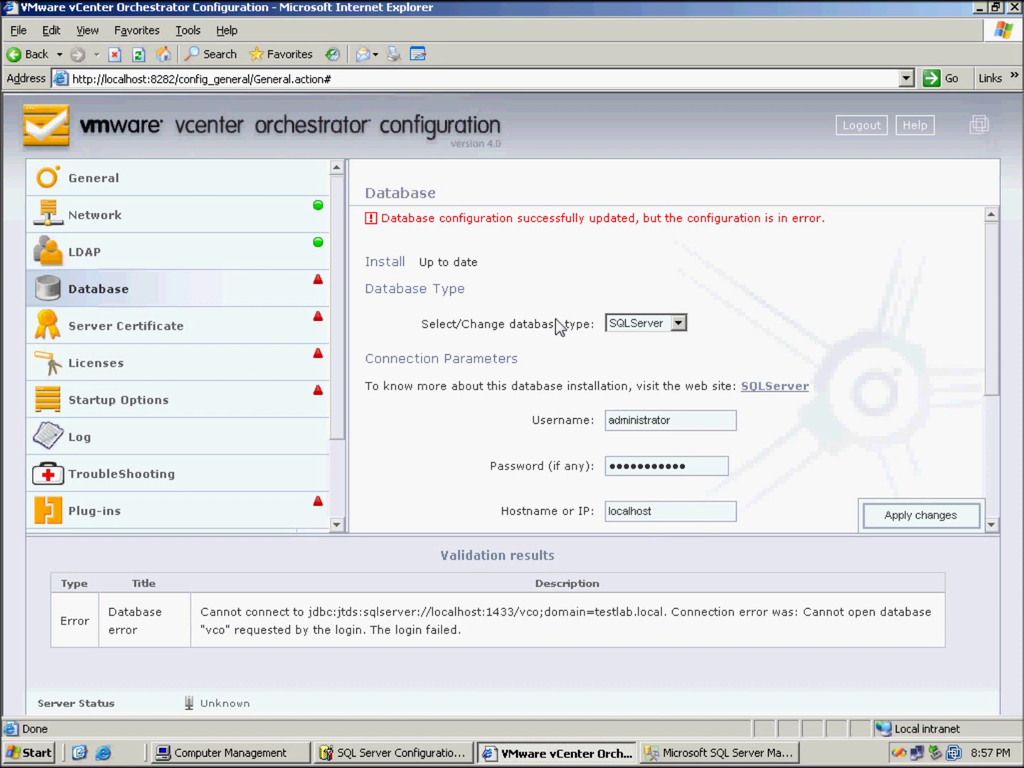
Connect to VC01\SQLEXP_VIM and expand its Databases folder to list VIM_VCDB
{"action": "left_click", "coordinate": [696, 756]}
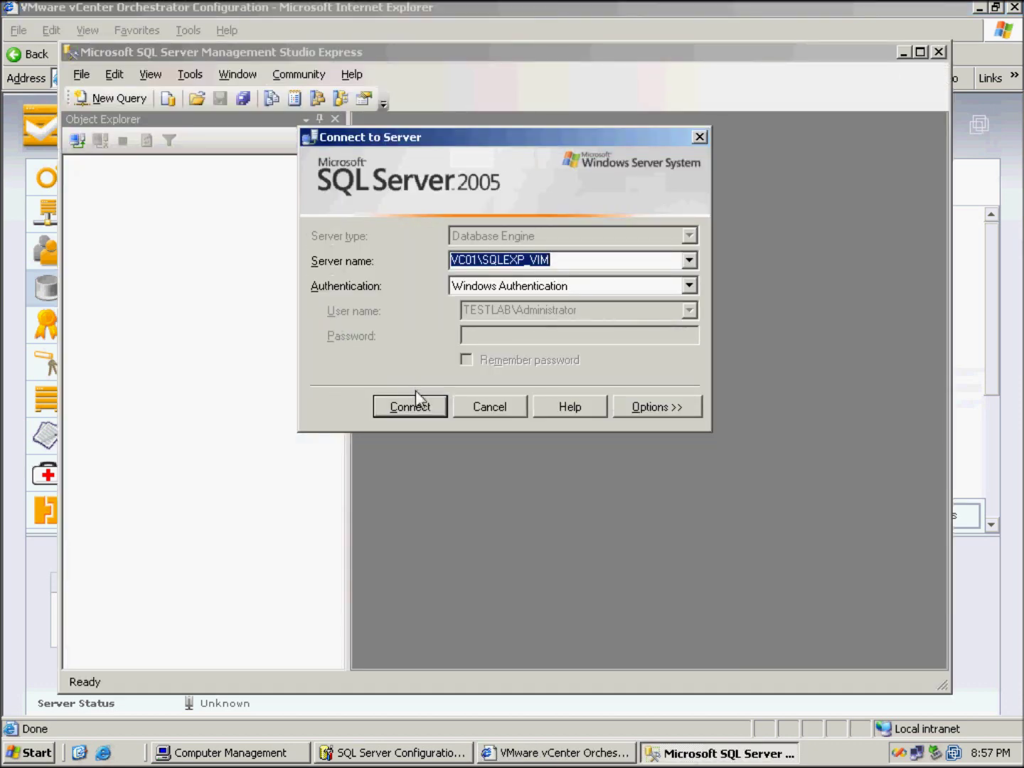
{"action": "left_click", "coordinate": [411, 406]}
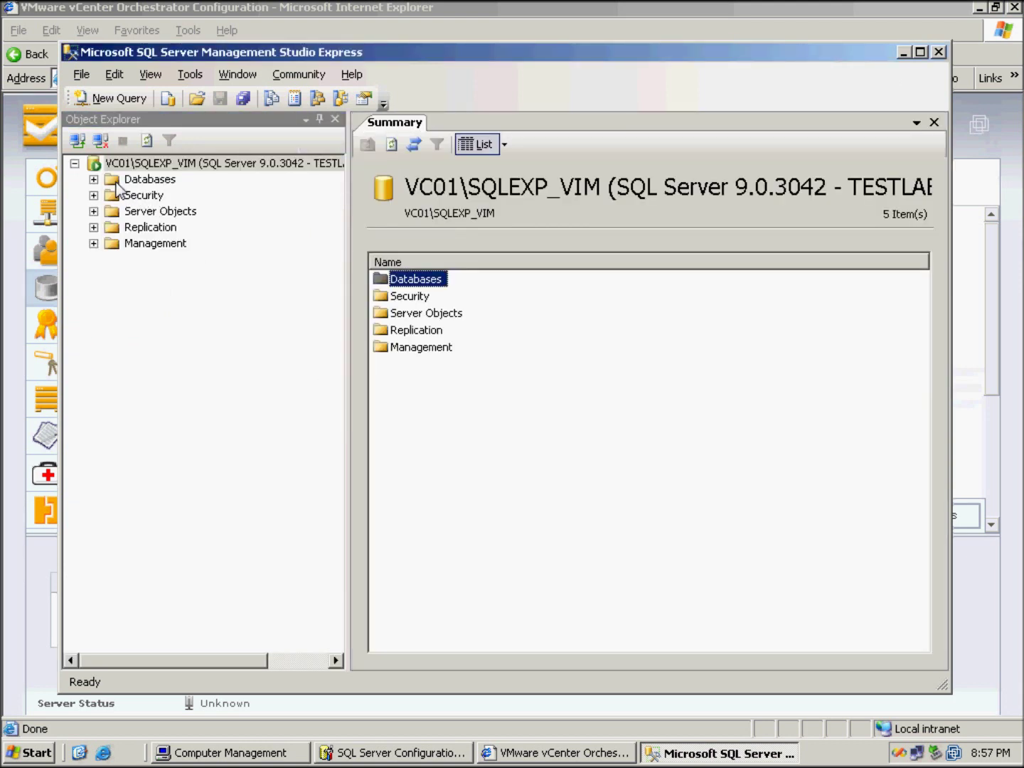
{"action": "left_click", "coordinate": [94, 182]}
{"action": "left_click", "coordinate": [93, 181]}
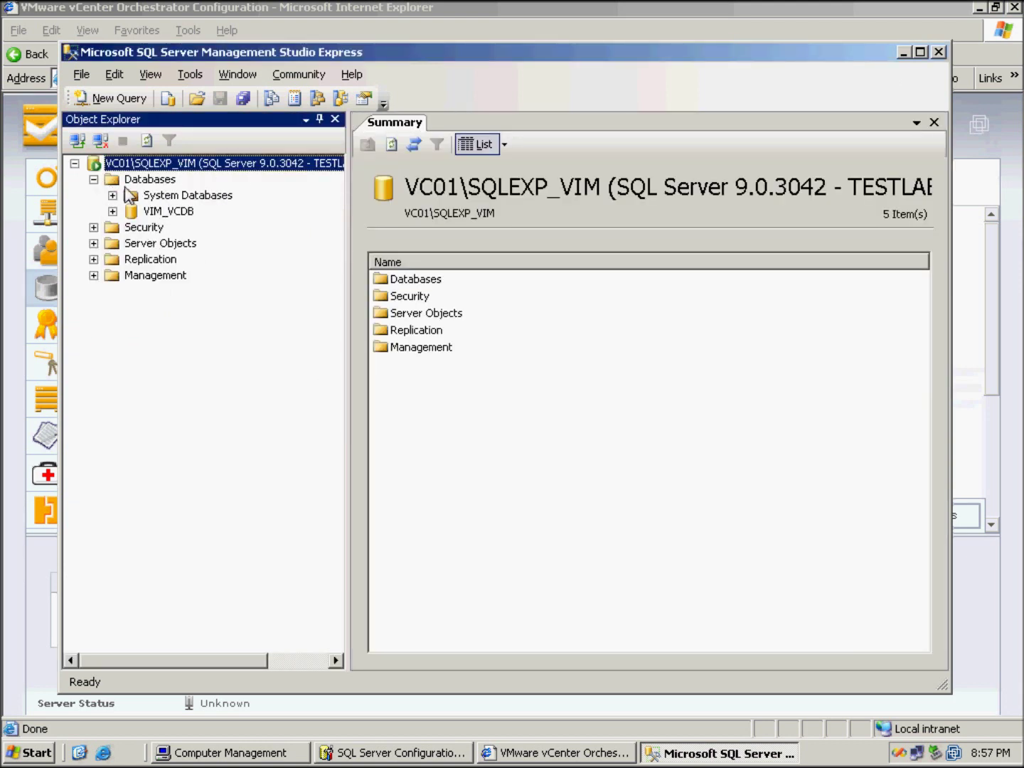
{"action": "right_click", "coordinate": [145, 179]}
{"action": "key", "text": "Escape"}
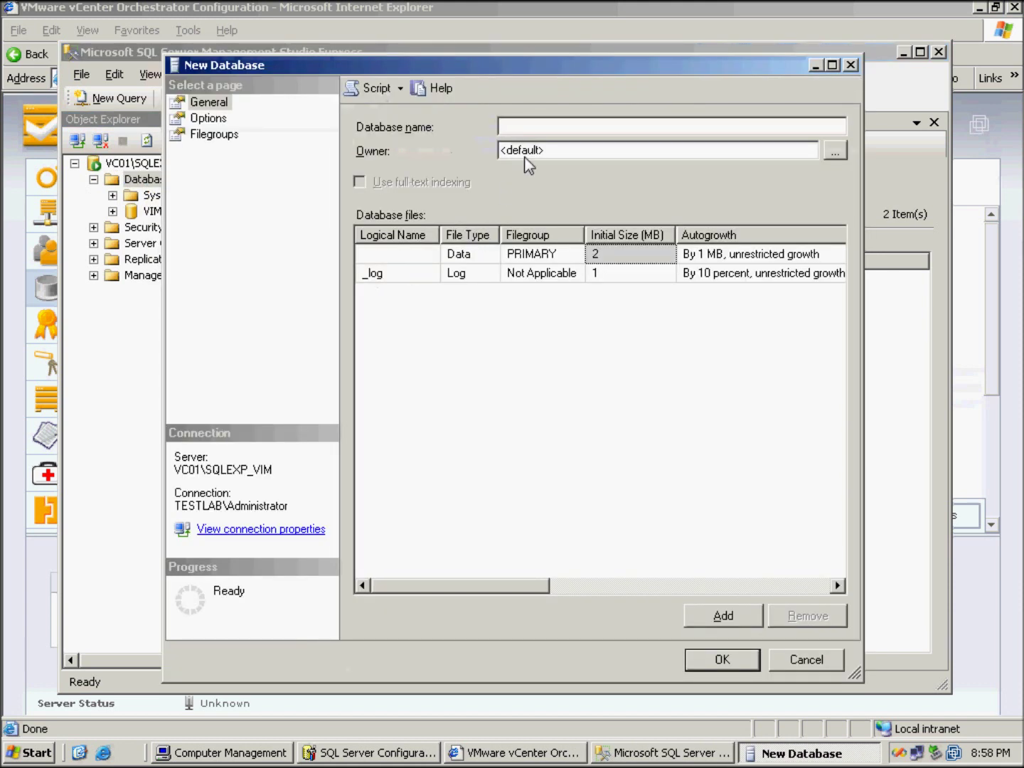
Create a new empty database named vco and select it in Object Explorer
{"action": "type", "text": "vco"}
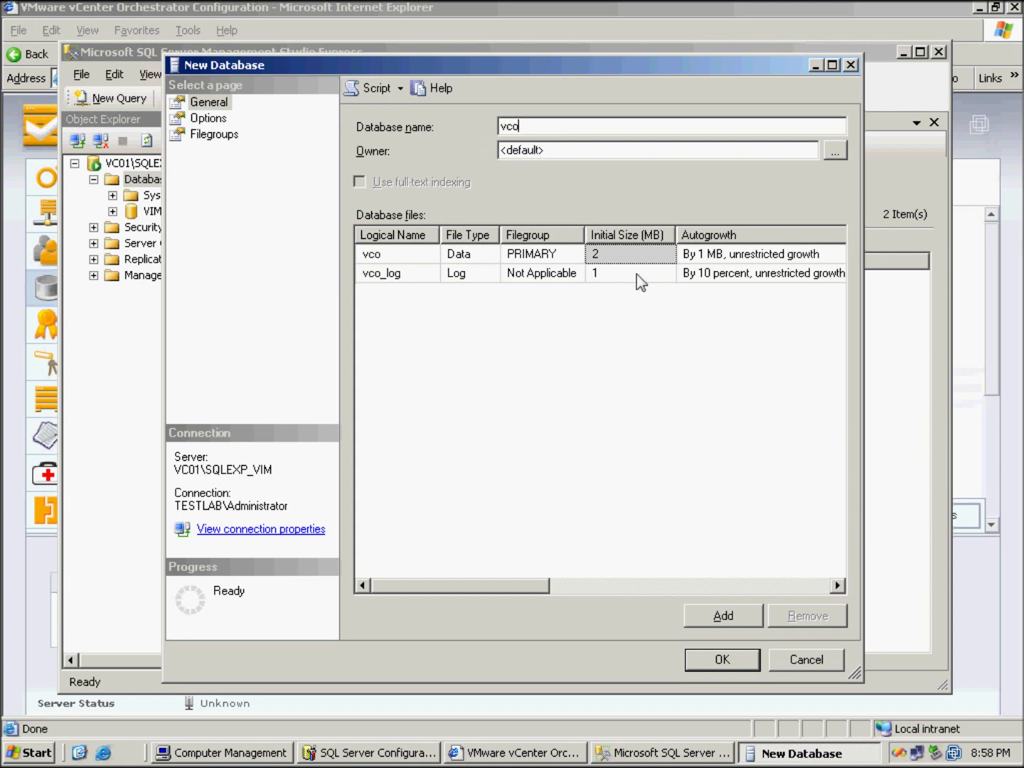
{"action": "left_click", "coordinate": [725, 661]}
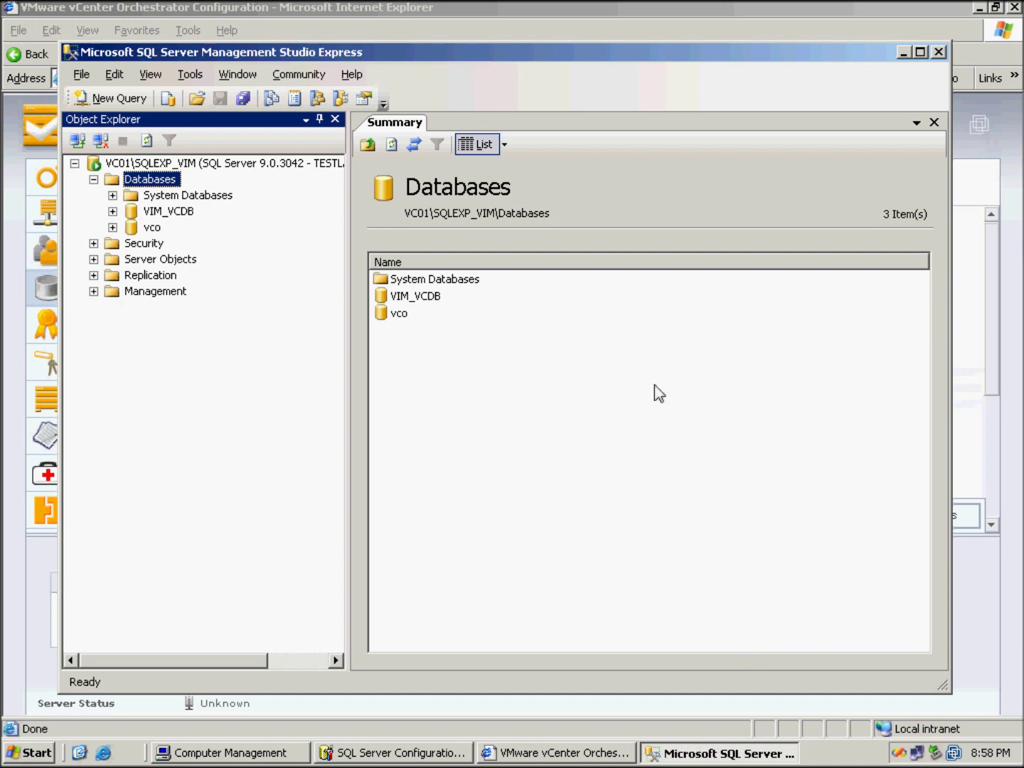
{"action": "left_click", "coordinate": [156, 229]}
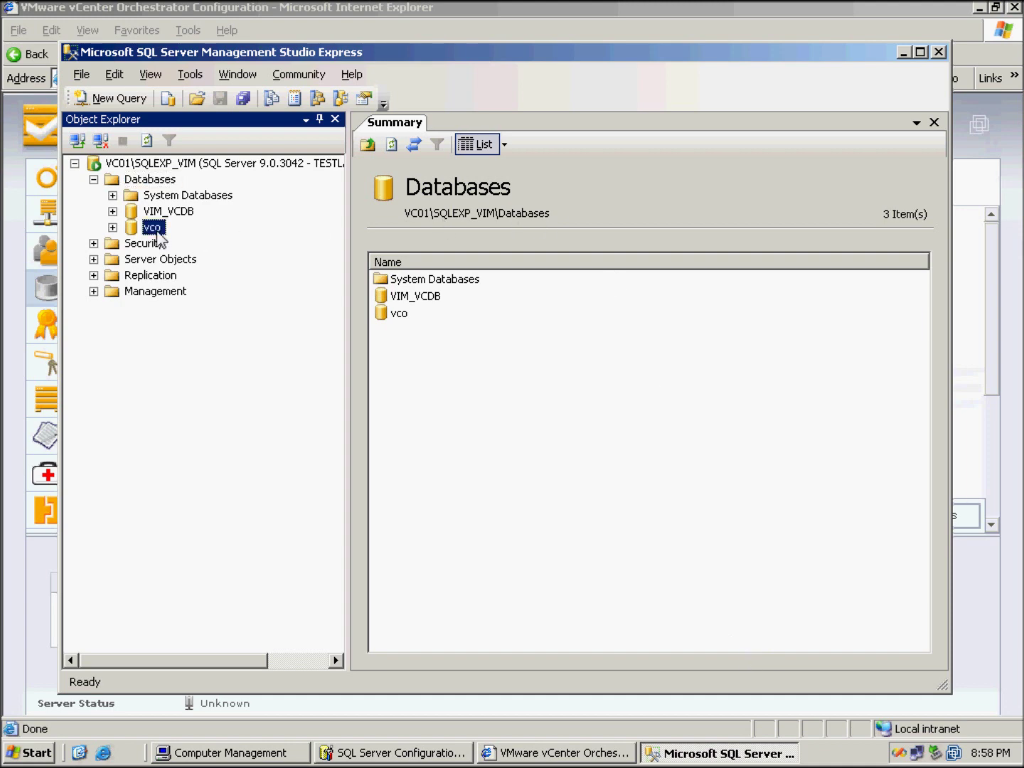
{"action": "left_click", "coordinate": [523, 746]}
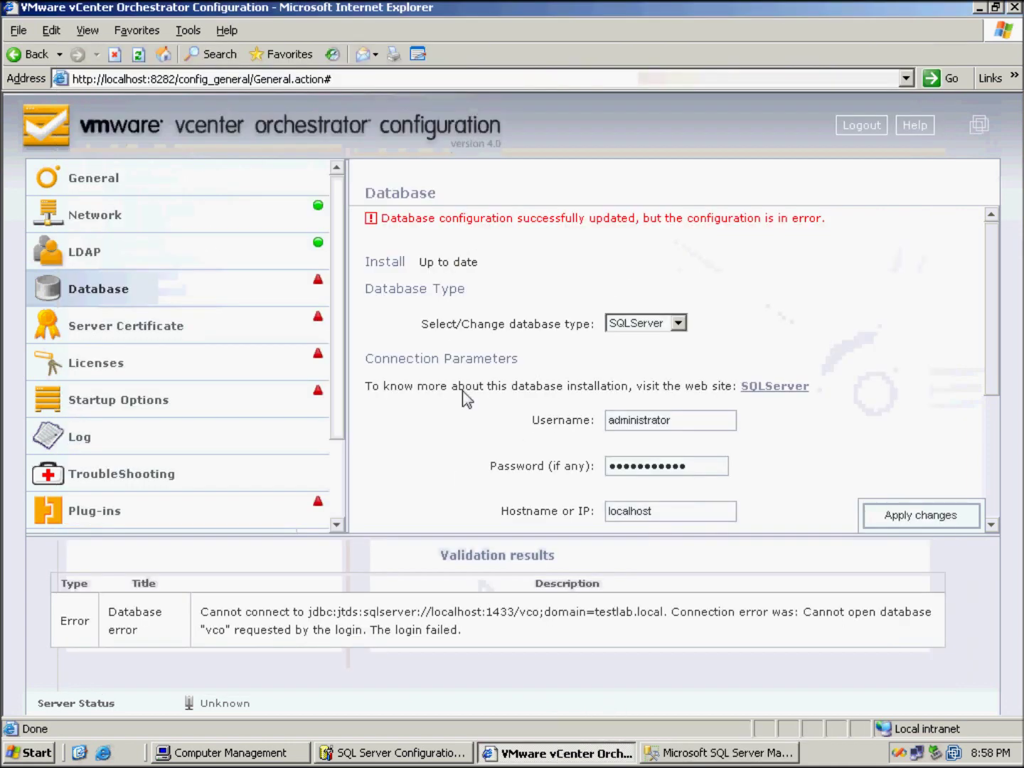
Reapply the database settings and install the vCO schema into the vco database
{"action": "left_click", "coordinate": [925, 513]}
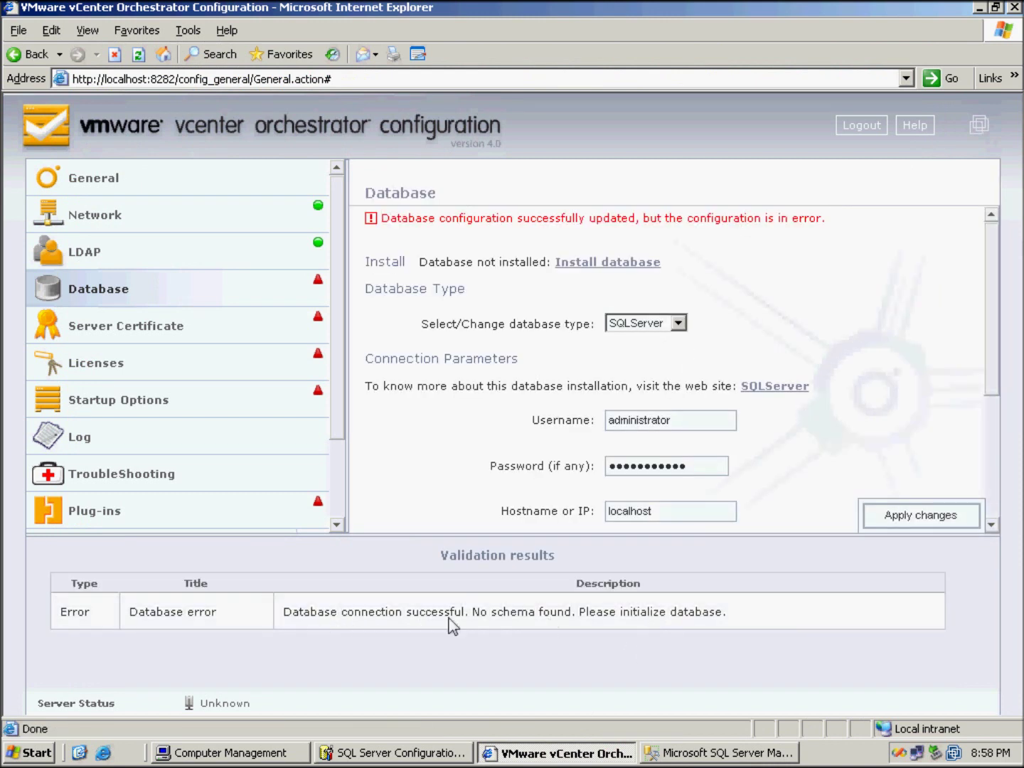
{"action": "left_click", "coordinate": [601, 261]}
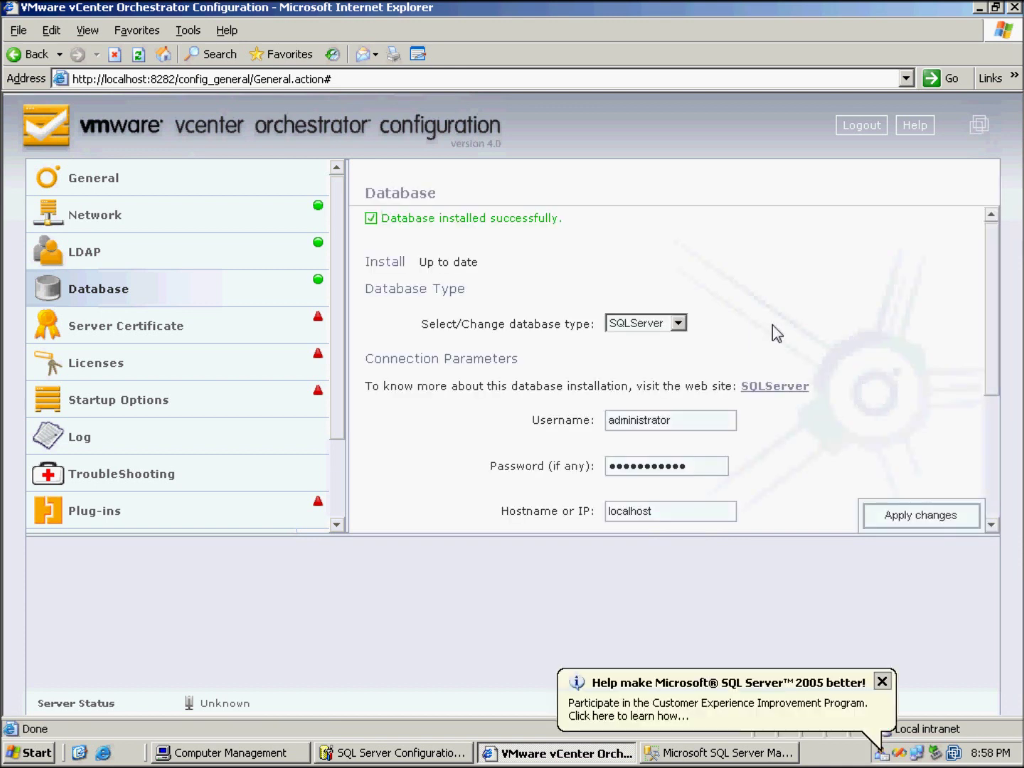
{"action": "left_click", "coordinate": [882, 682]}
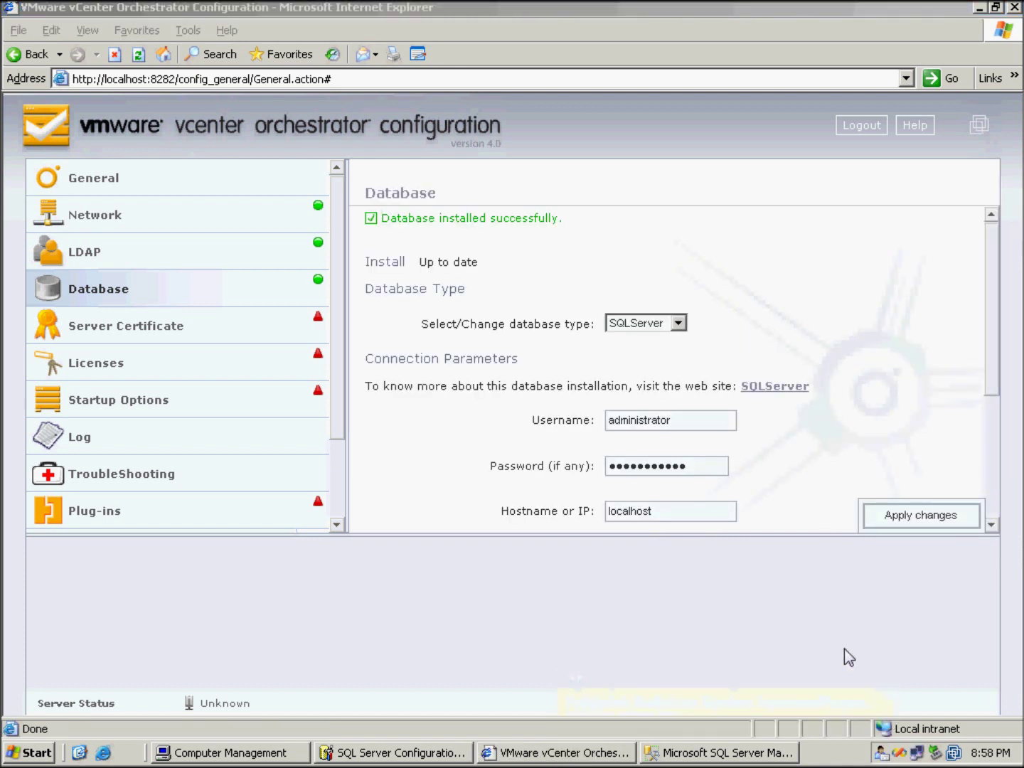
{"action": "left_click", "coordinate": [144, 333]}
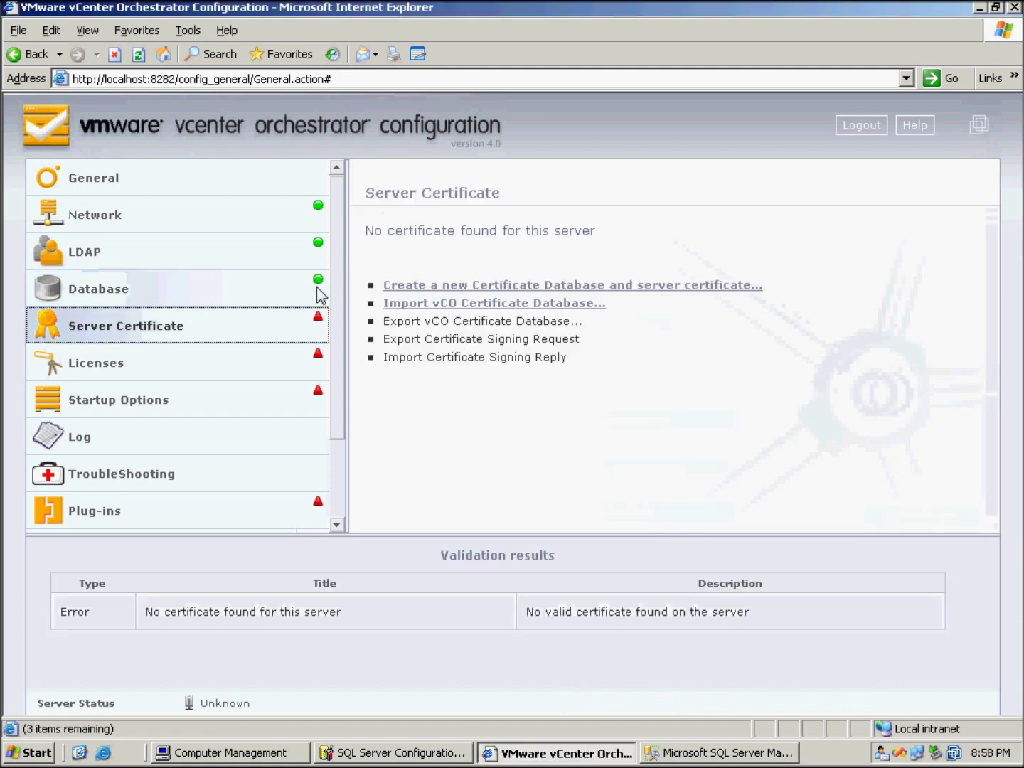
Create a self-signed server certificate for mytestvco, organization testlab local, country Australia (AU)
{"action": "left_click", "coordinate": [470, 284]}
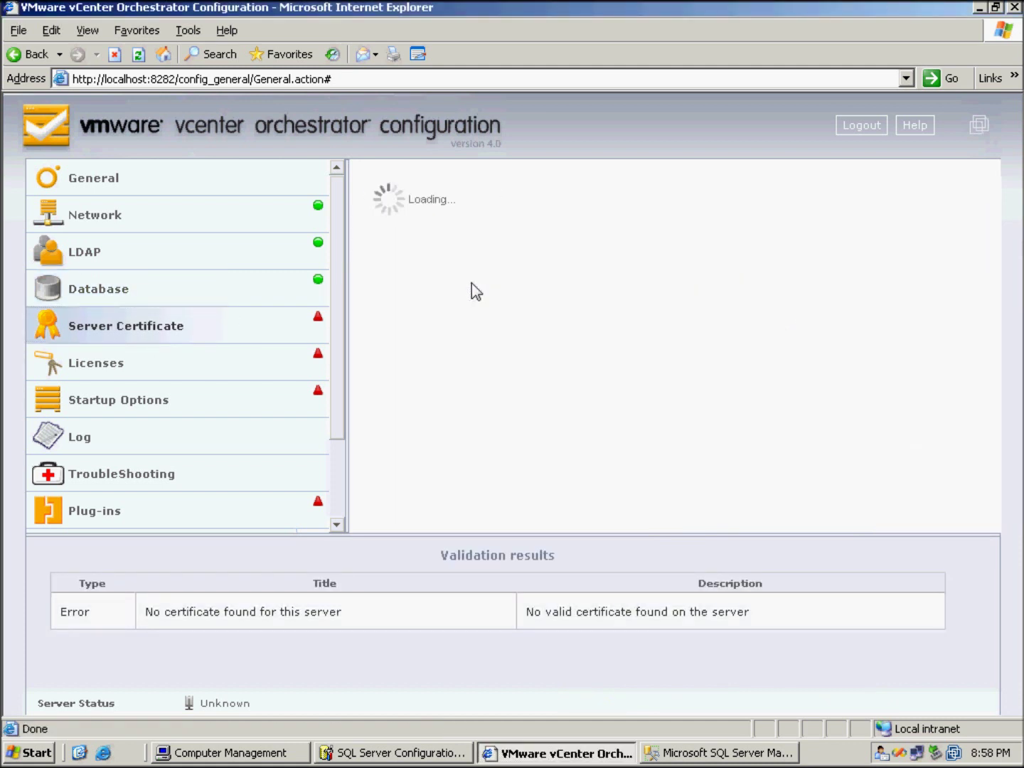
{"action": "left_click", "coordinate": [643, 274]}
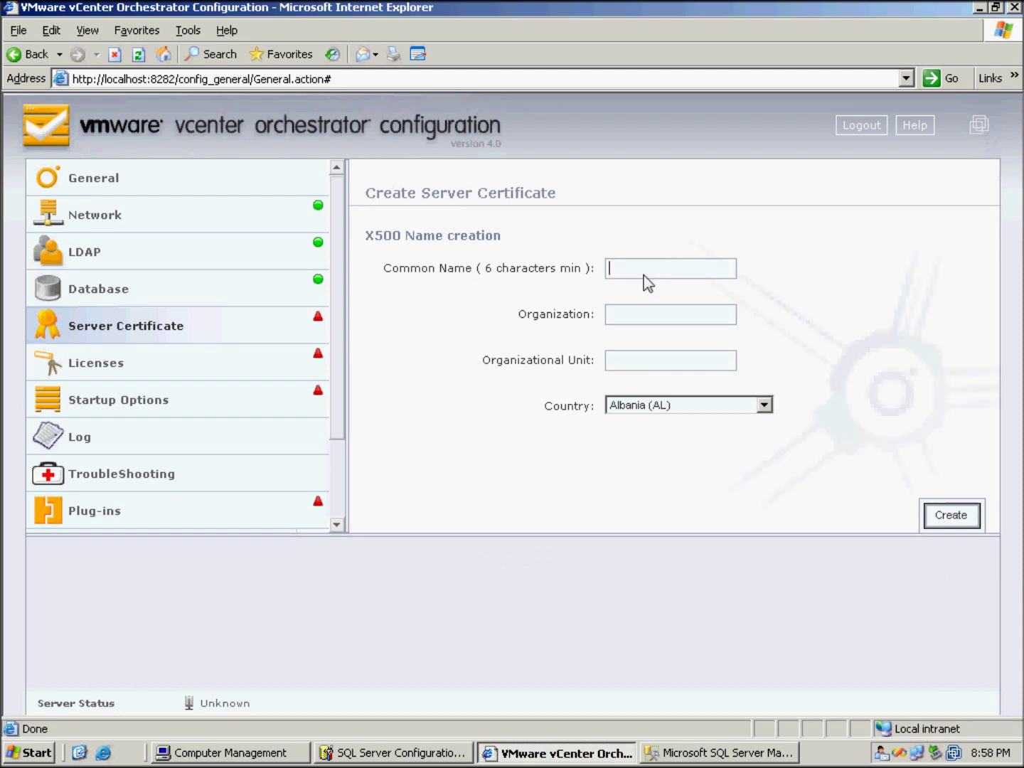
{"action": "type", "text": "mytestvco"}
{"action": "left_click", "coordinate": [654, 317]}
{"action": "type", "text": "testla"}
{"action": "type", "text": "local"}
{"action": "left_click", "coordinate": [675, 405]}
{"action": "left_click", "coordinate": [672, 465]}
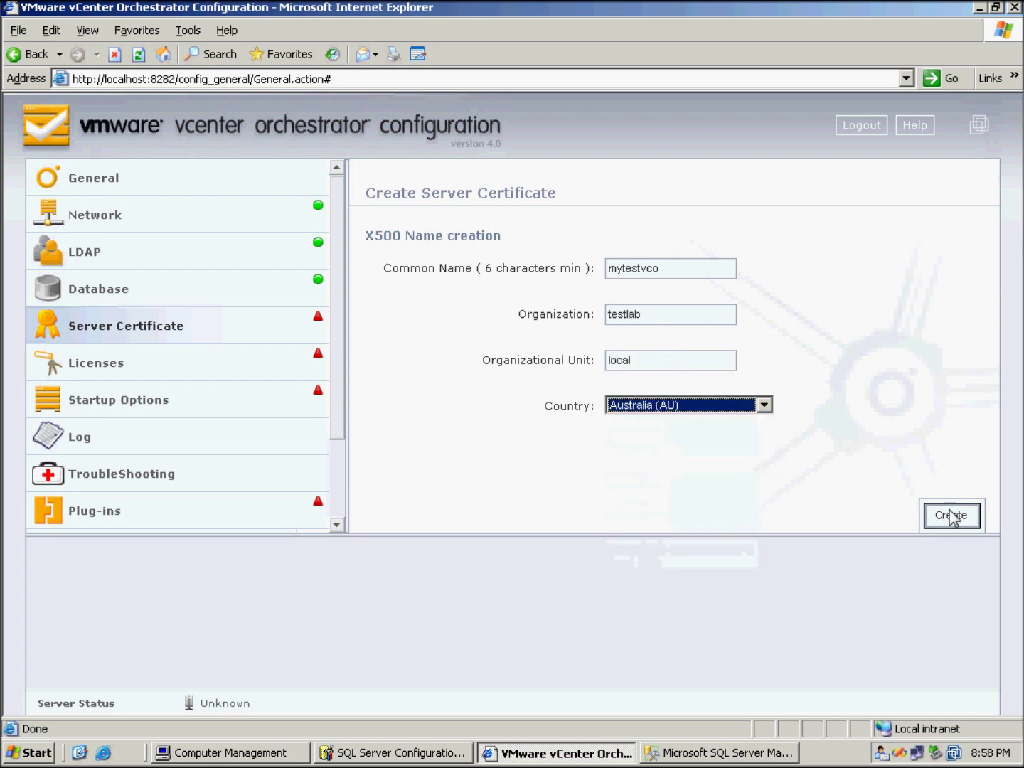
{"action": "left_click", "coordinate": [952, 516]}
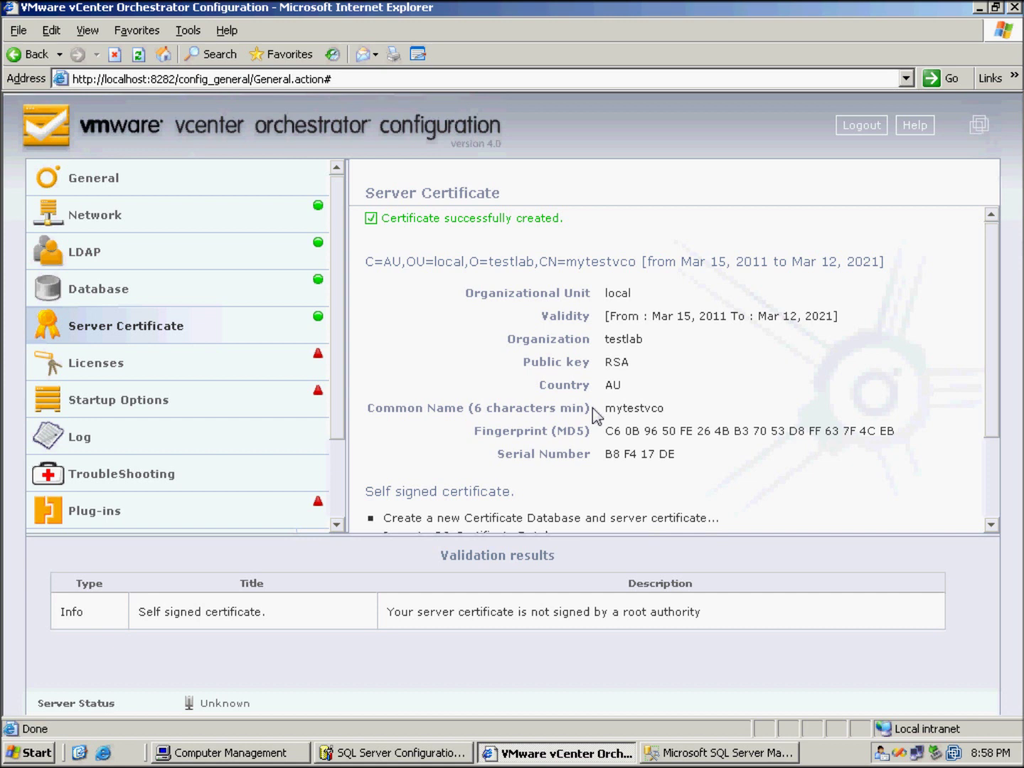
{"action": "left_click", "coordinate": [201, 369]}
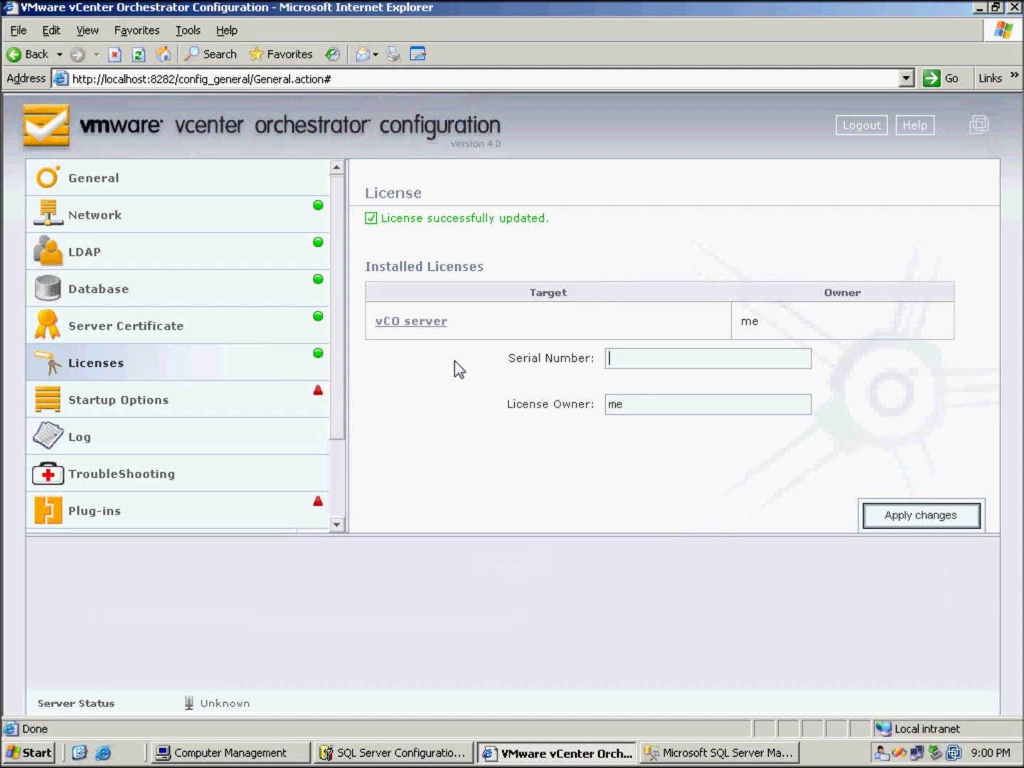
Check Startup Options for remaining errors and open the flagged Plug-ins settings
{"action": "left_click", "coordinate": [148, 406]}
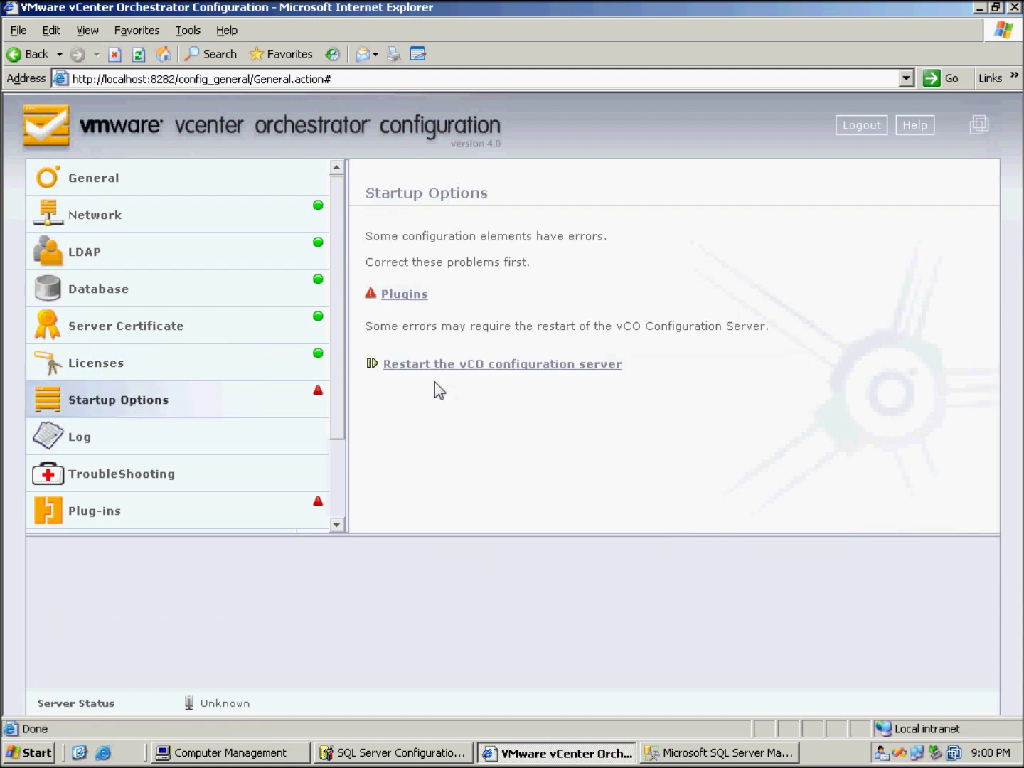
{"action": "left_click_drag", "start_coordinate": [341, 334], "coordinate": [342, 446]}
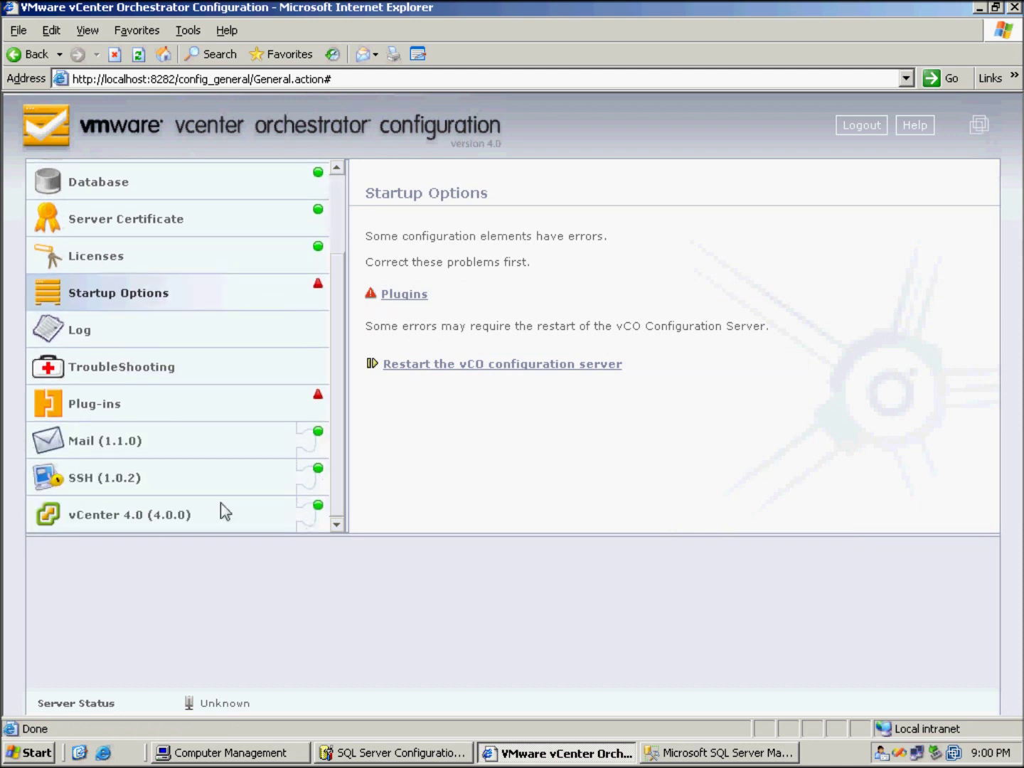
{"action": "left_click", "coordinate": [406, 296]}
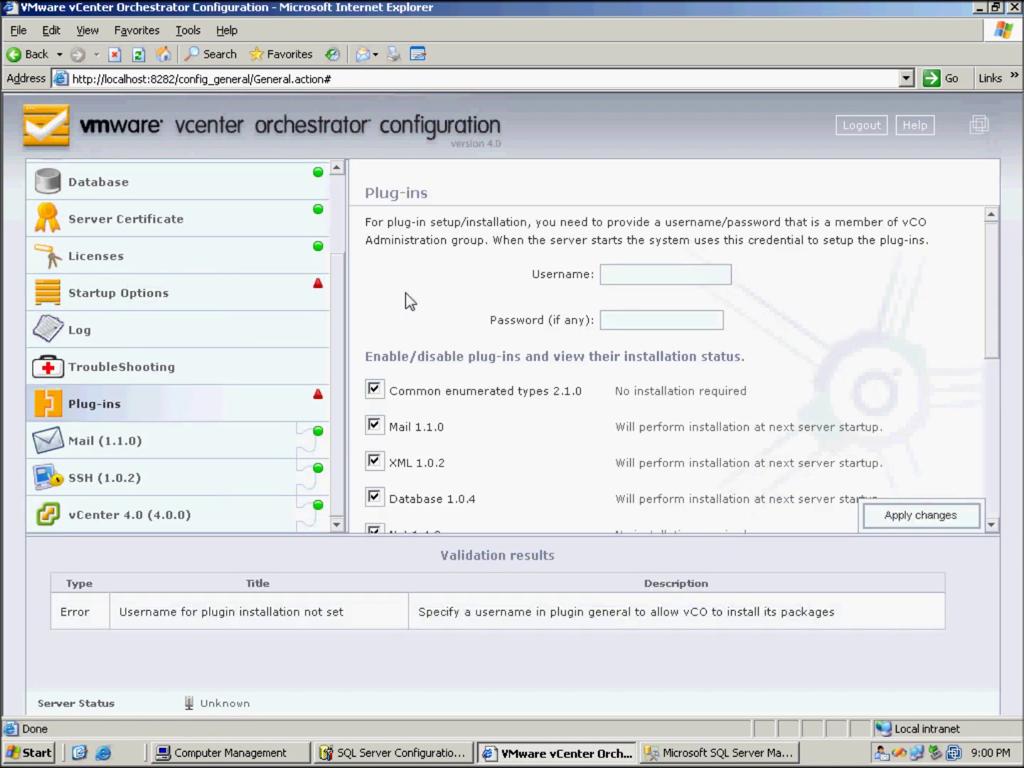
Apply plug-in installation credentials using the administrator username and its password
{"action": "left_click", "coordinate": [642, 277]}
{"action": "type", "text": "administrator"}
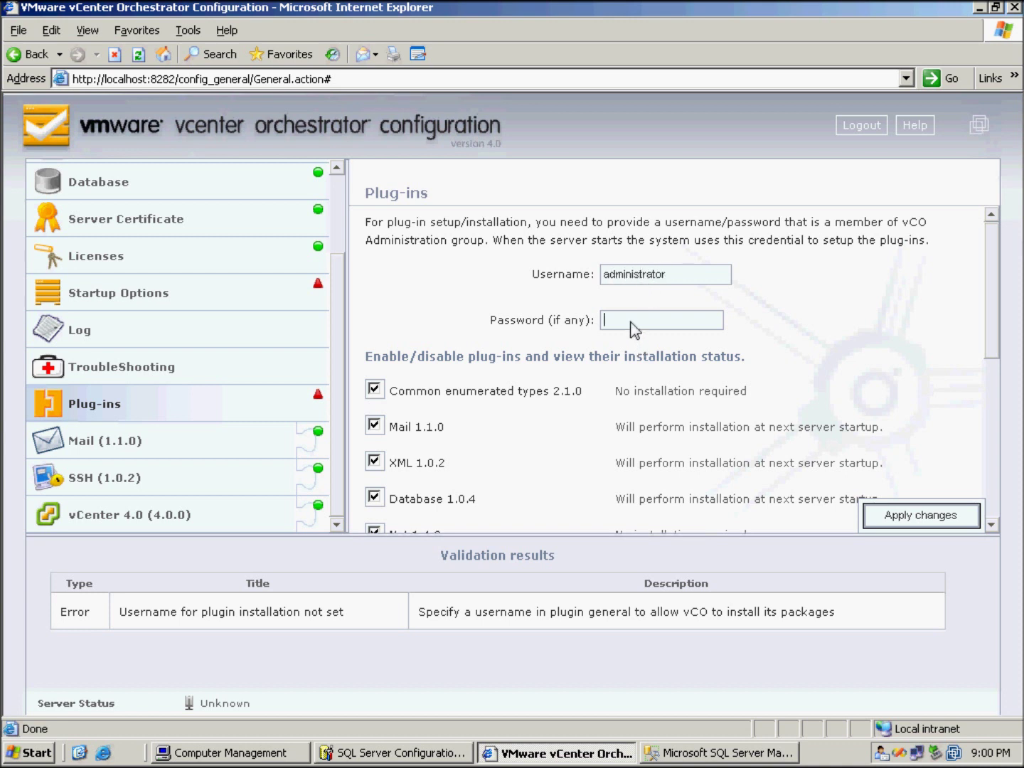
{"action": "type", "text": "vmware12345"}
{"action": "left_click", "coordinate": [928, 515]}
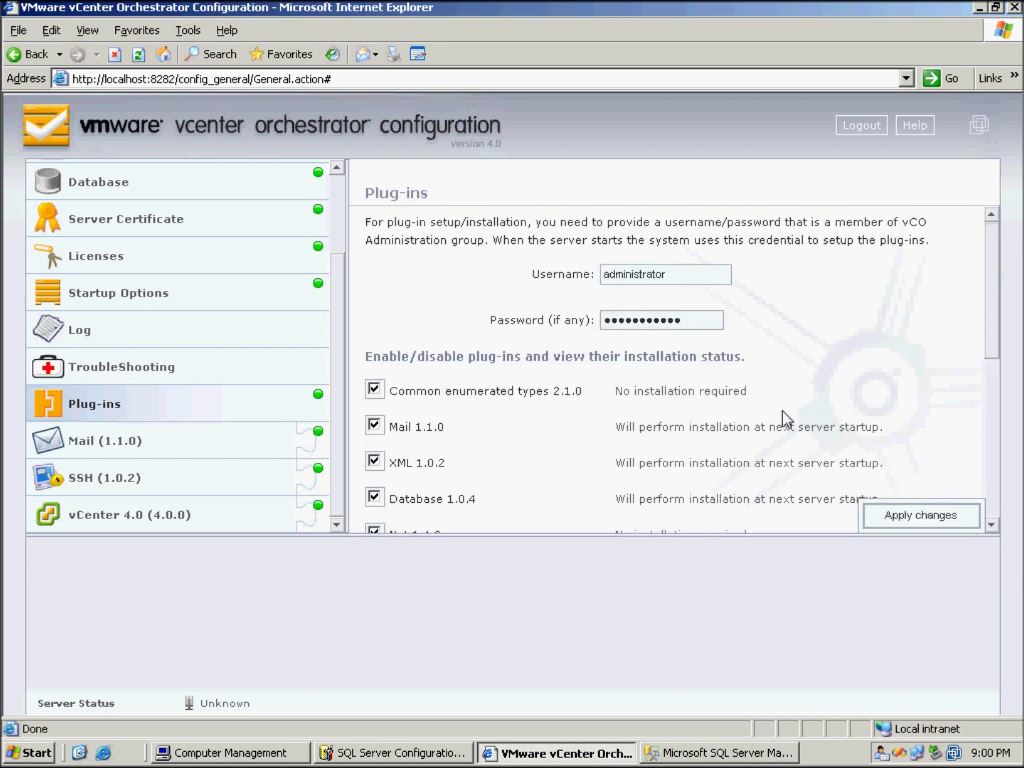
{"action": "scroll", "coordinate": [721, 440], "scroll_direction": "down", "scroll_amount": 6}
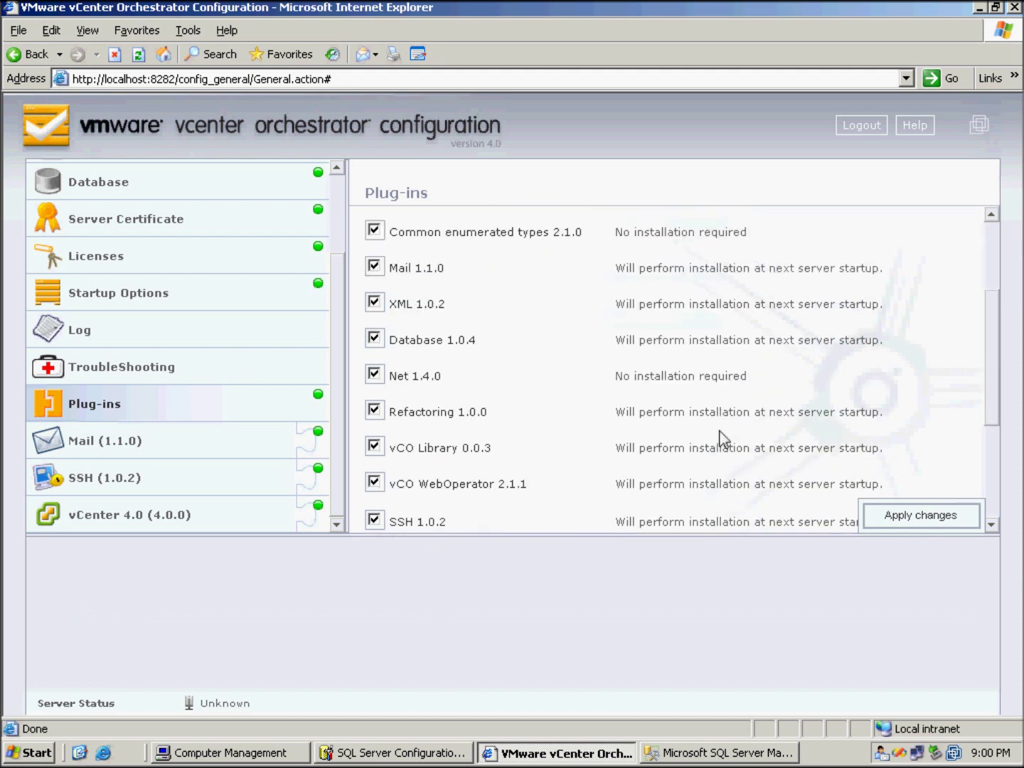
{"action": "scroll", "coordinate": [720, 434], "scroll_direction": "up", "scroll_amount": 1}
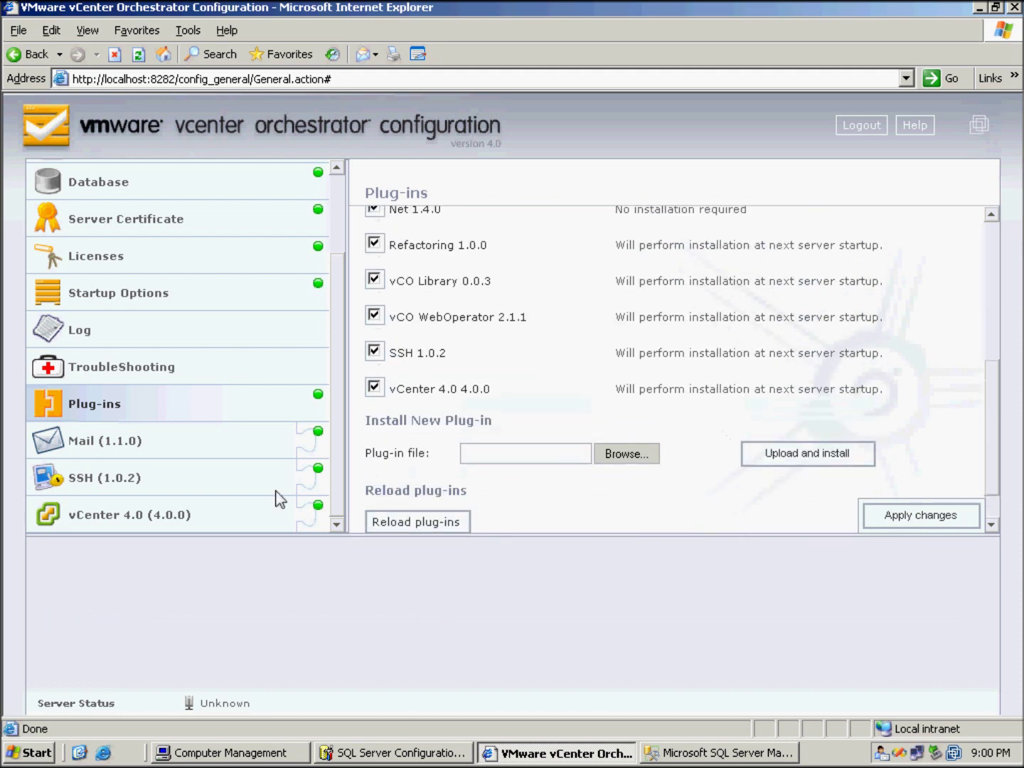
{"action": "left_click", "coordinate": [168, 519]}
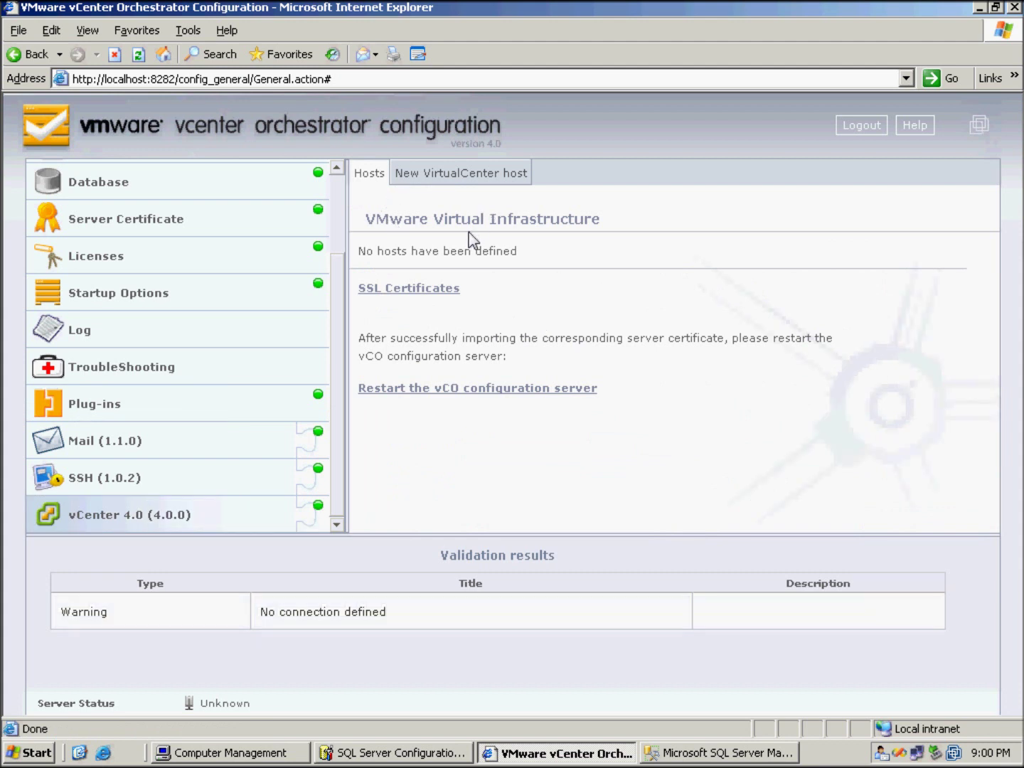
Start a new vCenter host definition with host vc01.testlab.local
{"action": "left_click", "coordinate": [455, 178]}
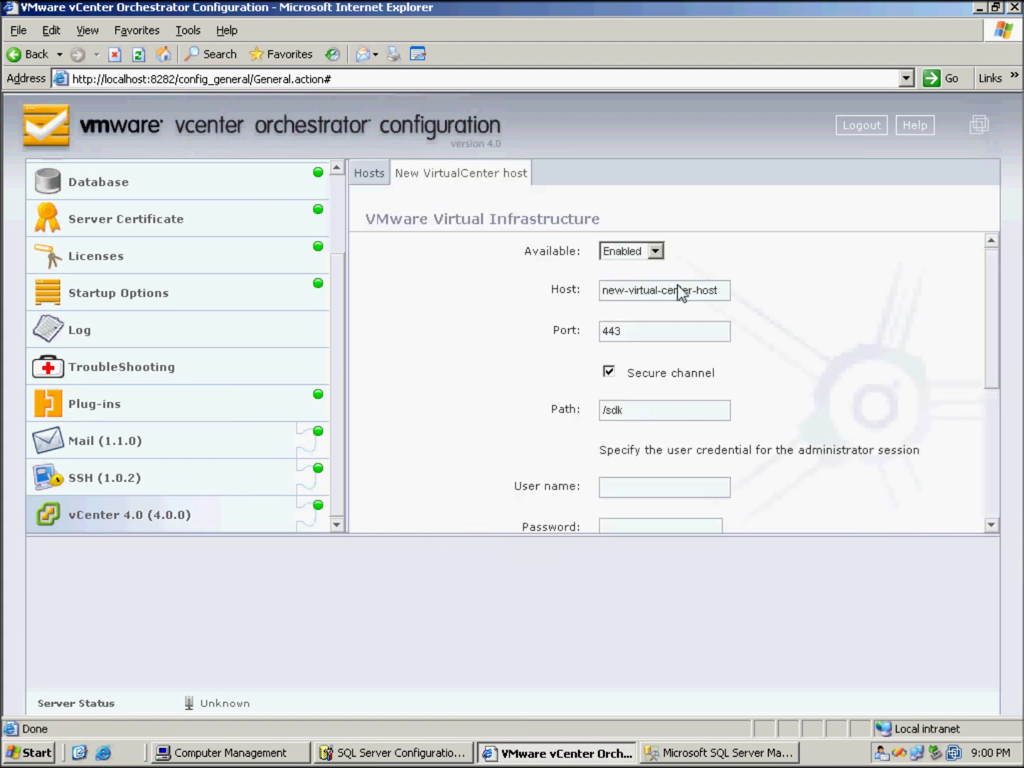
{"action": "left_click_drag", "start_coordinate": [681, 291], "coordinate": [422, 287]}
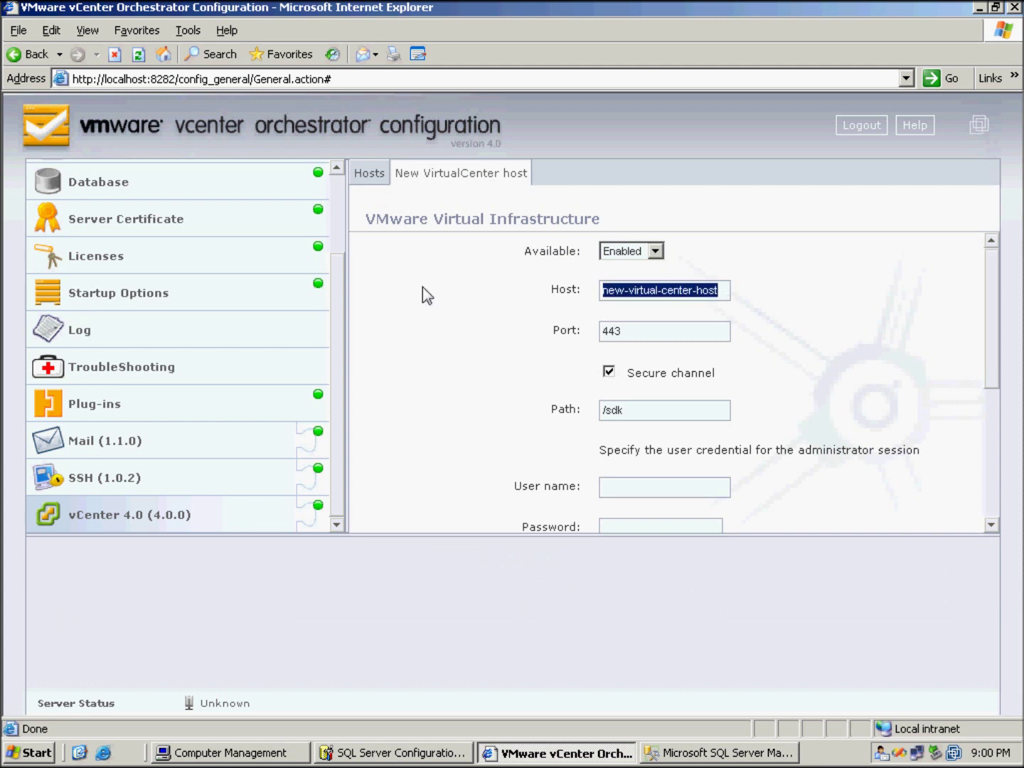
{"action": "type", "text": "vc01."}
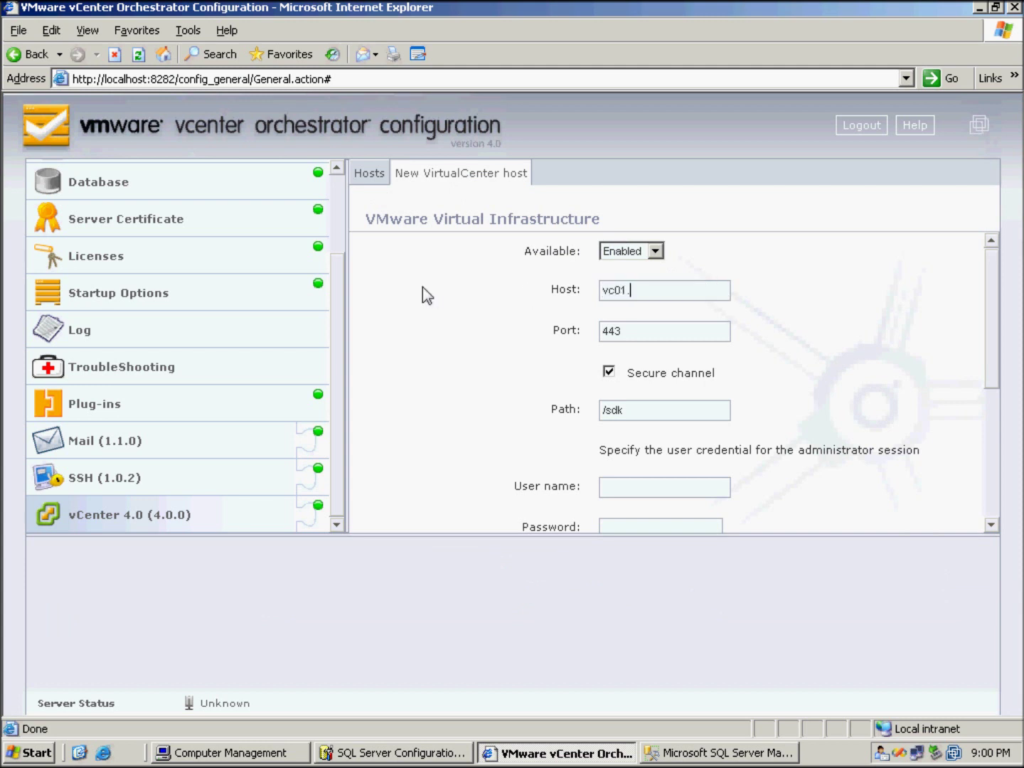
{"action": "type", "text": "lab.lov"}
Use session-per-user logins with administrator credentials and domain testlab.local, then apply the host
{"action": "left_click_drag", "start_coordinate": [996, 329], "coordinate": [987, 441]}
{"action": "left_click", "coordinate": [817, 394]}
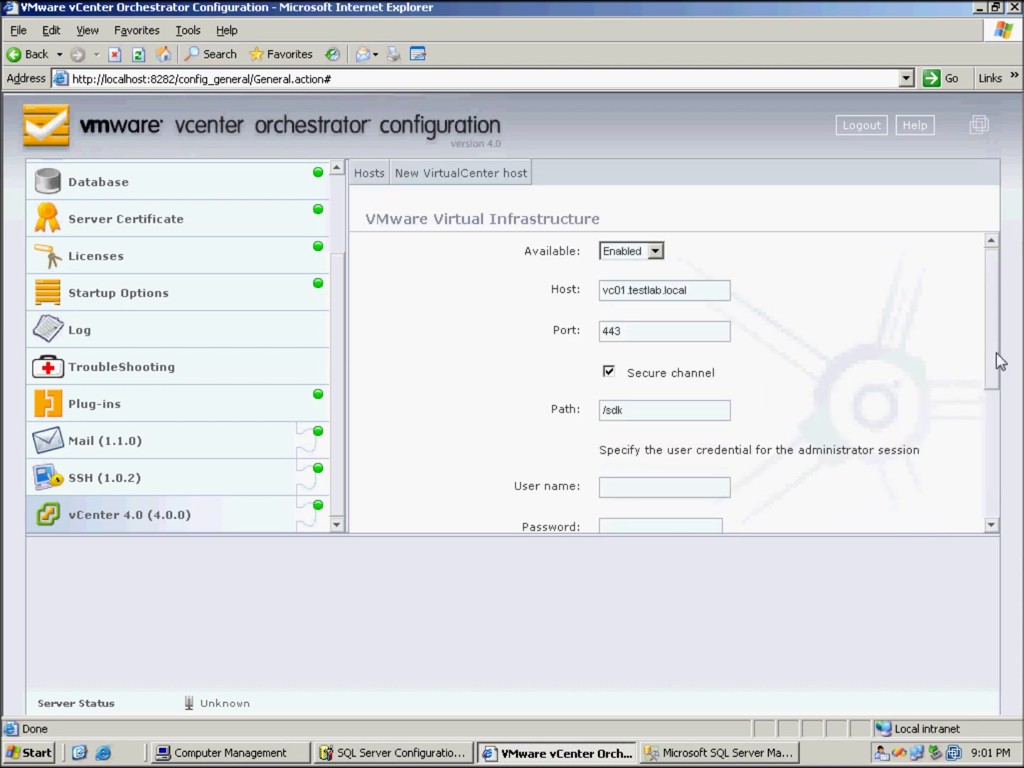
{"action": "left_click_drag", "start_coordinate": [995, 353], "coordinate": [995, 435]}
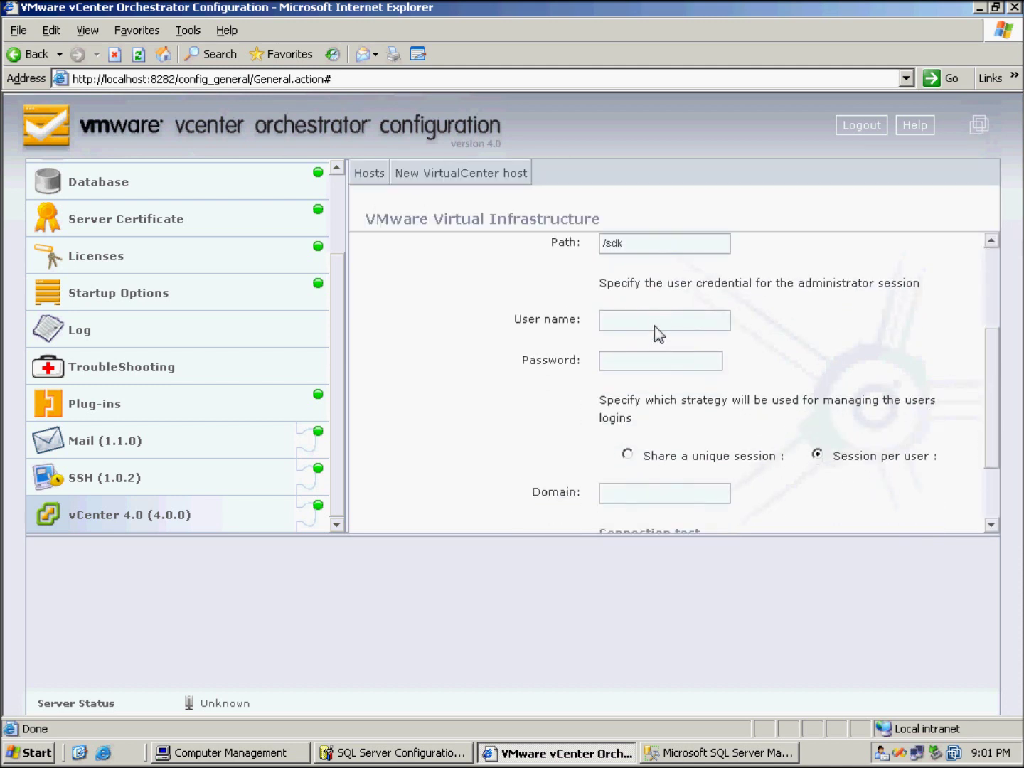
{"action": "type", "text": "administratovmware12345"}
{"action": "scroll", "coordinate": [744, 418], "scroll_direction": "down", "scroll_amount": 2}
{"action": "left_click", "coordinate": [659, 408]}
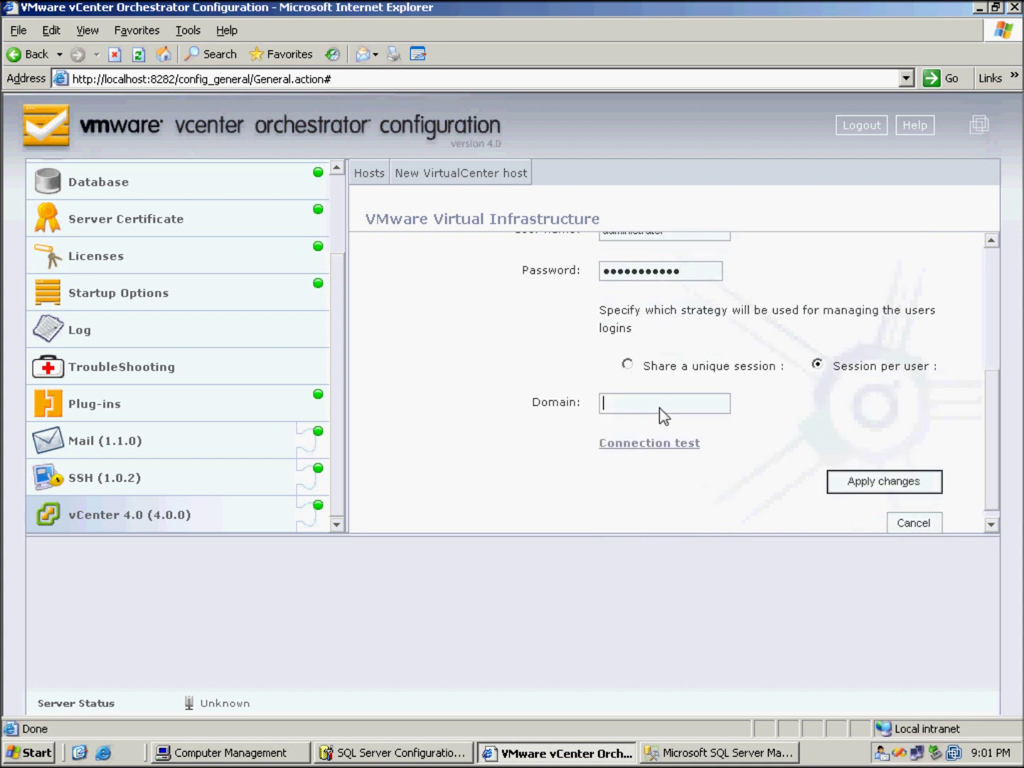
{"action": "type", "text": "testlab.local"}
{"action": "left_click", "coordinate": [865, 483]}
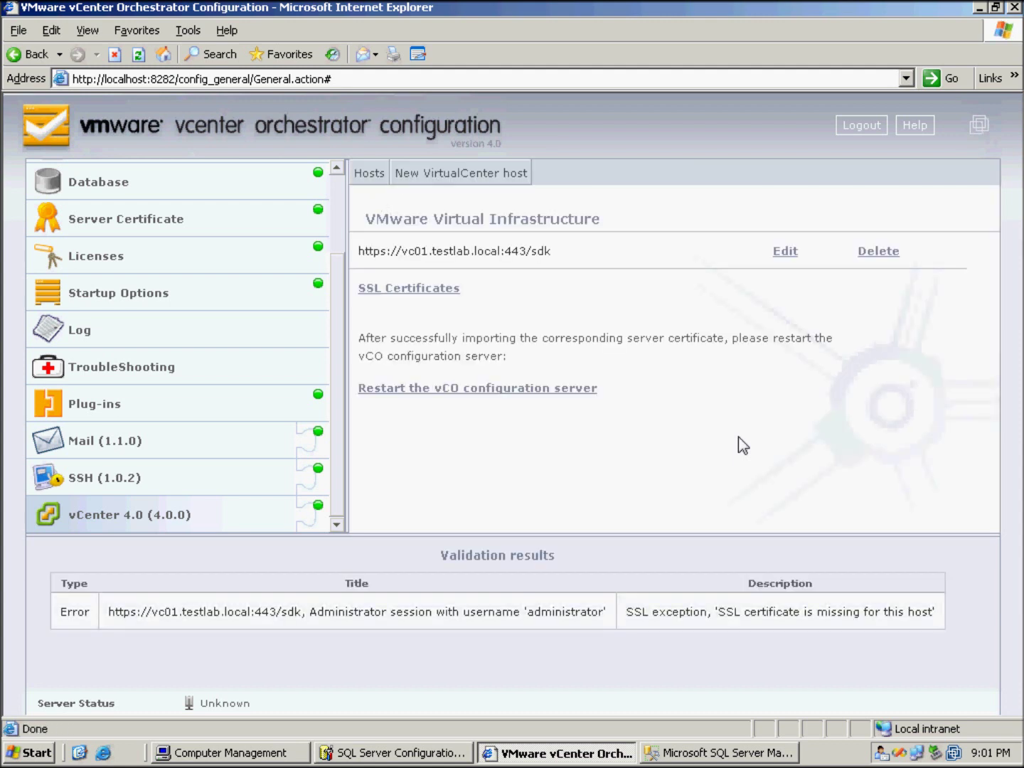
Open the SSL certificate import page and enter 192.168.44.11 as the import URL
{"action": "left_click_drag", "start_coordinate": [631, 613], "coordinate": [918, 618]}
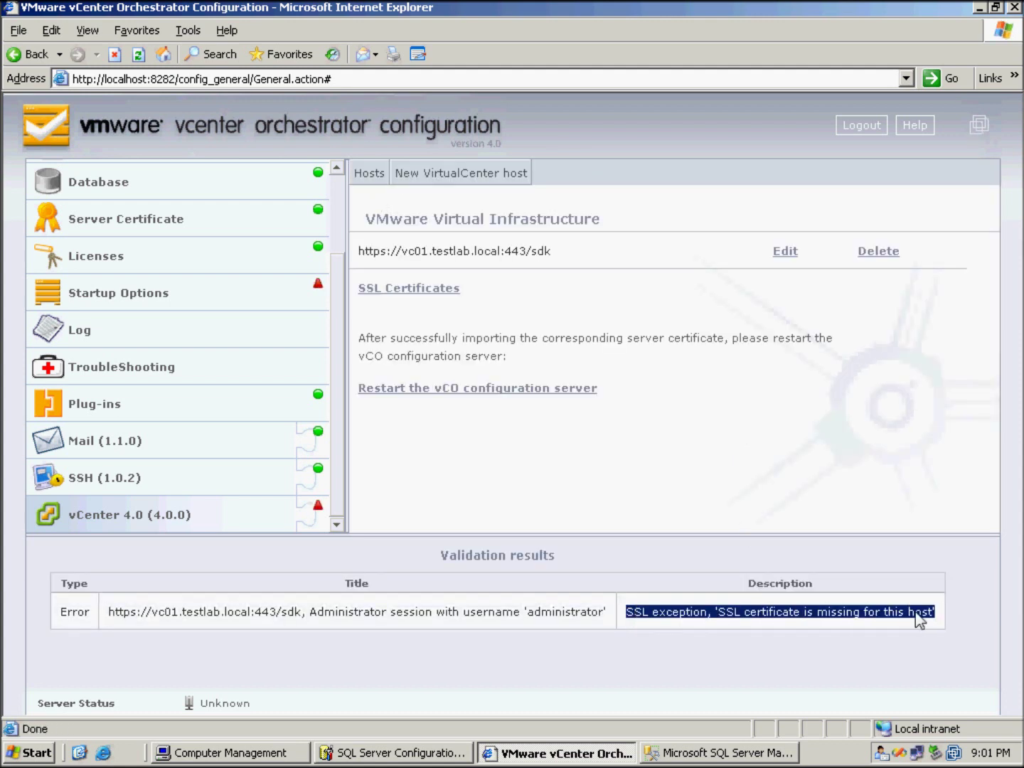
{"action": "left_click", "coordinate": [413, 290]}
{"action": "left_click", "coordinate": [695, 391]}
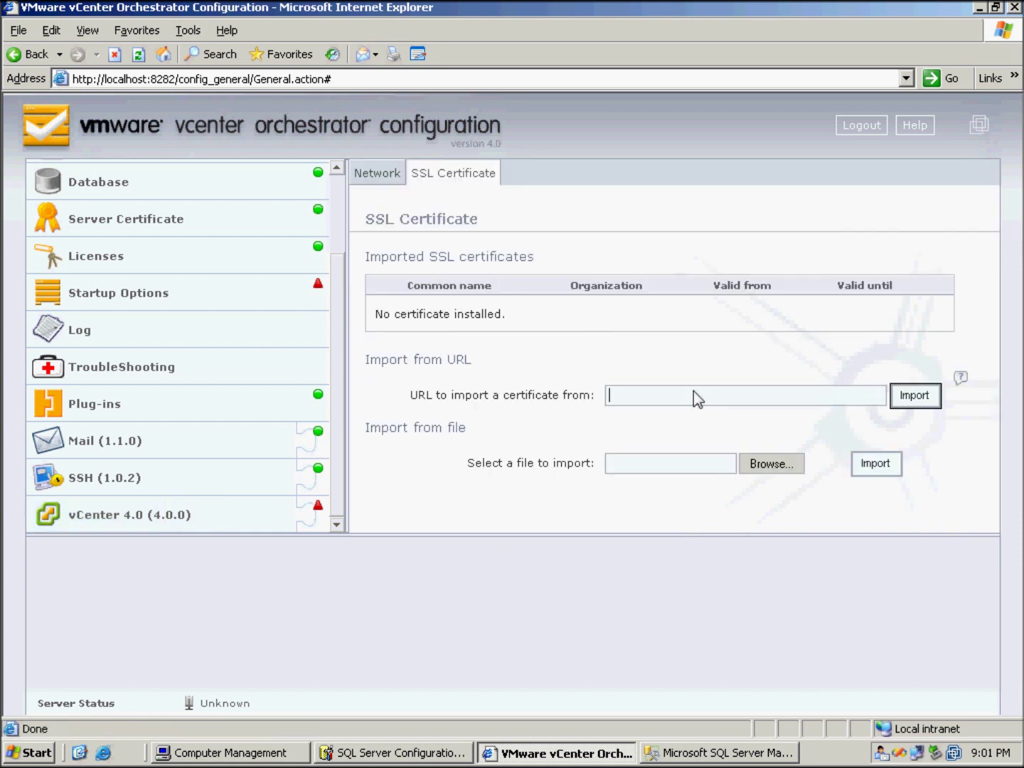
{"action": "type", "text": "192.168.44.11"}
{"action": "key", "text": "alt+Tab"}
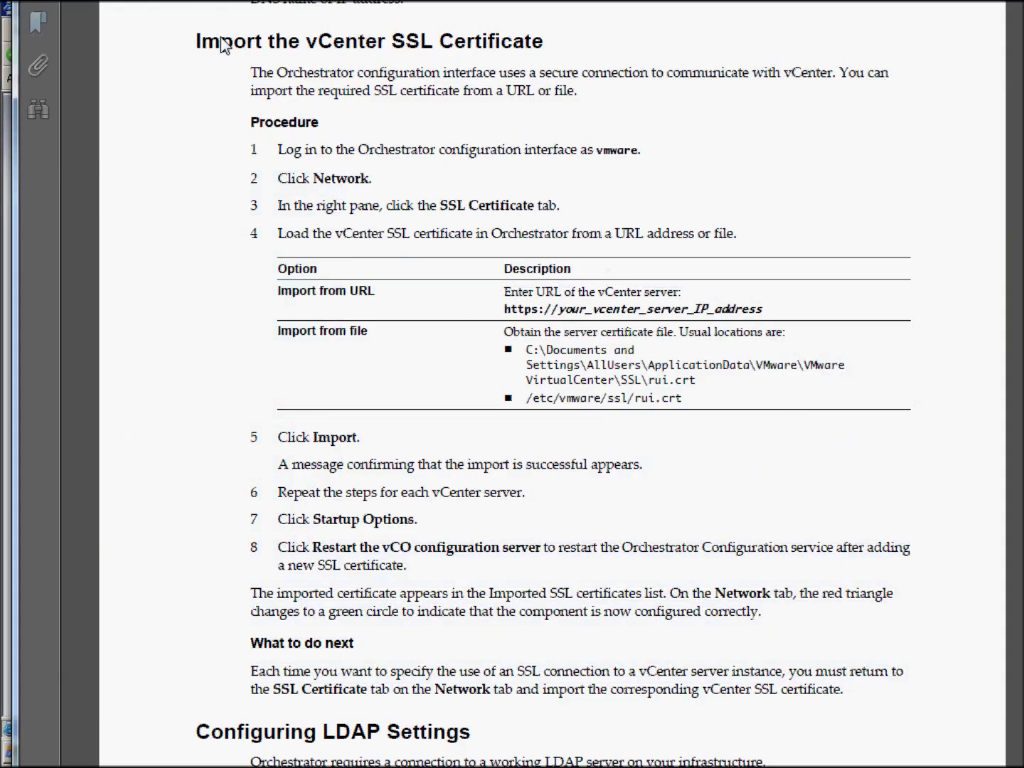
Highlight the guide's Import the vCenter SSL Certificate heading and its URL import guidance
{"action": "left_click_drag", "start_coordinate": [208, 42], "coordinate": [542, 45]}
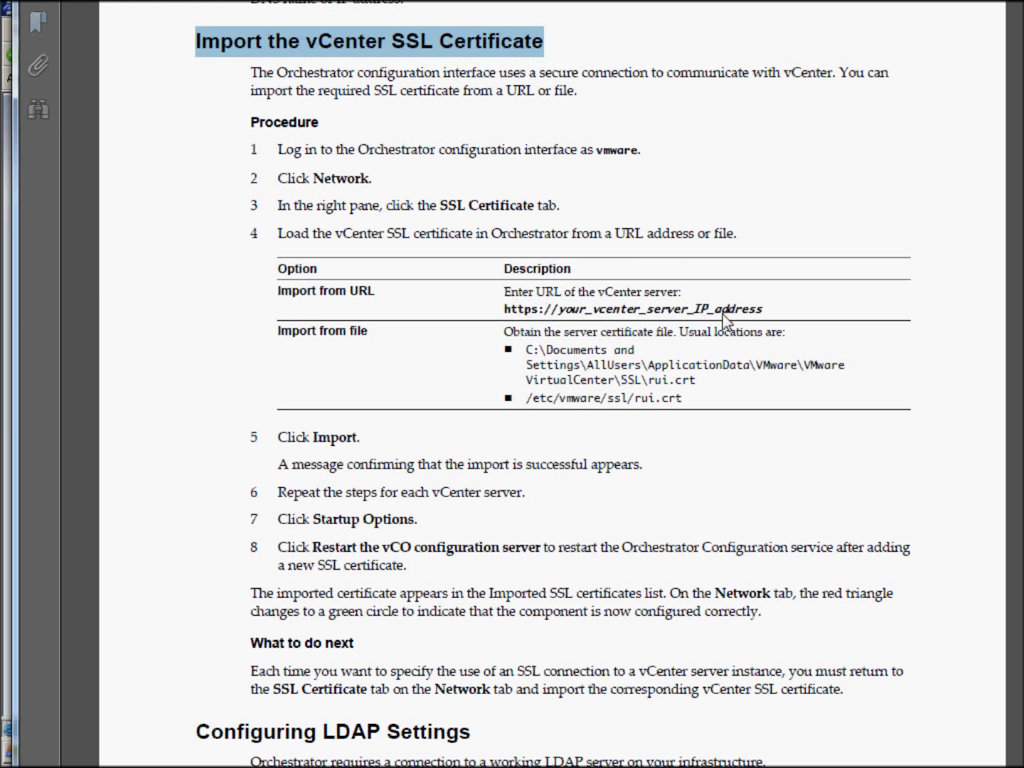
{"action": "left_click_drag", "start_coordinate": [729, 313], "coordinate": [548, 305]}
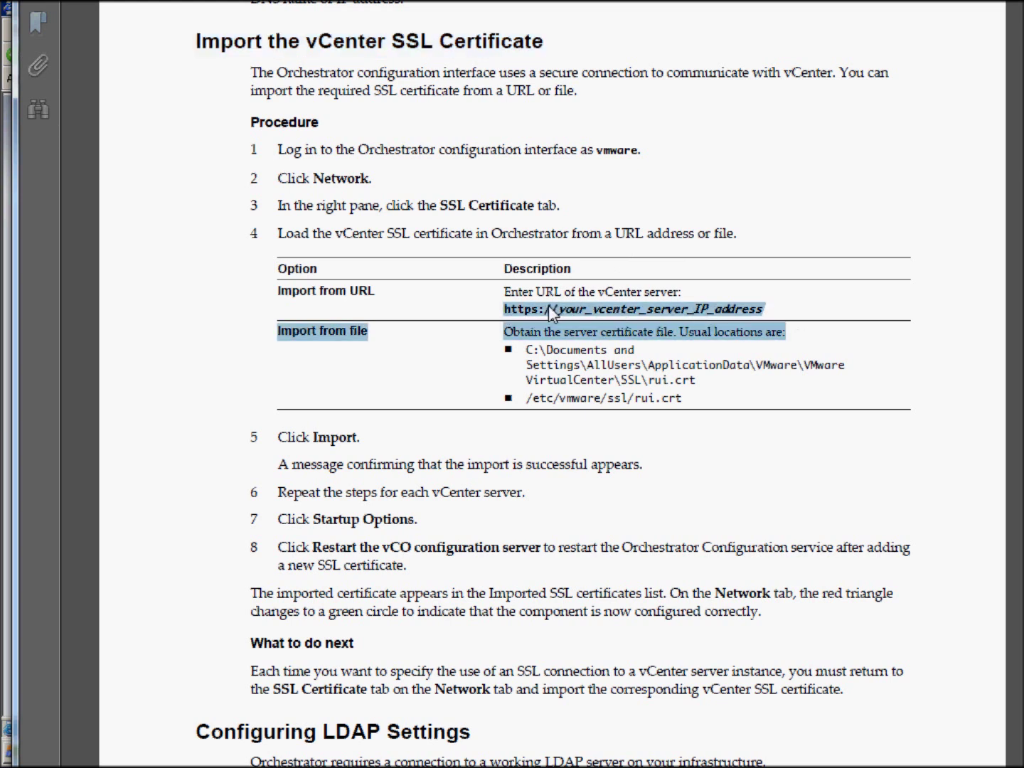
{"action": "left_click", "coordinate": [806, 305]}
{"action": "mouse_move", "coordinate": [10, 718]}
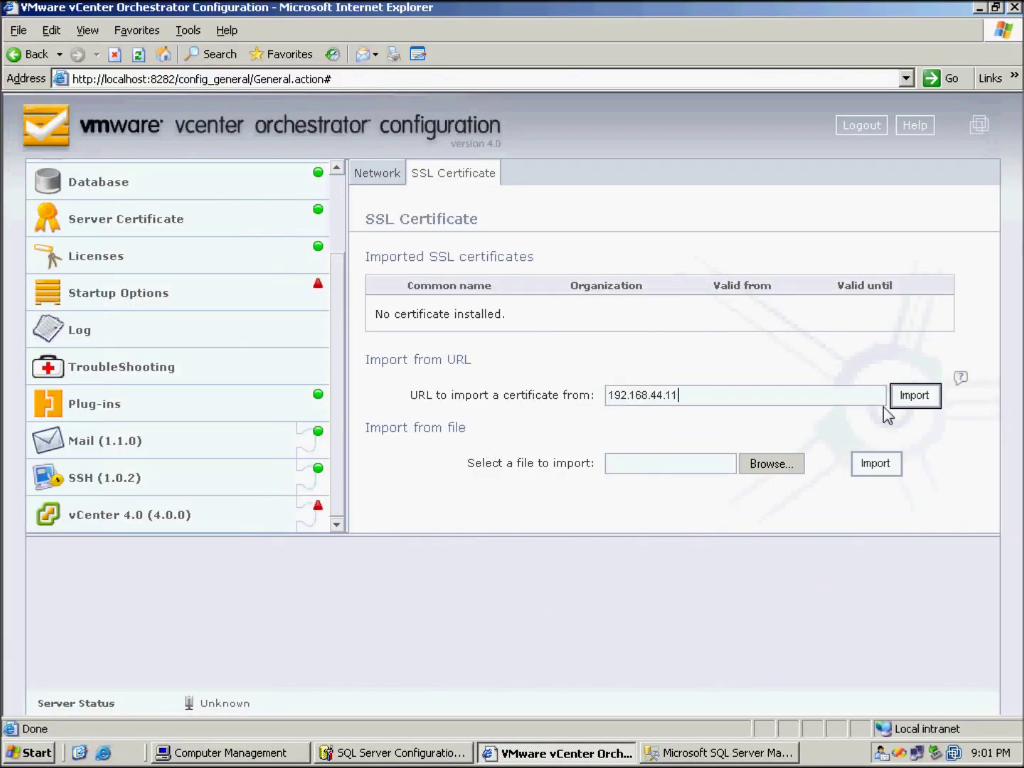
Import the certificate from 192.168.44.11, then edit and reapply the vc01.testlab.local host settings
{"action": "left_click", "coordinate": [912, 394]}
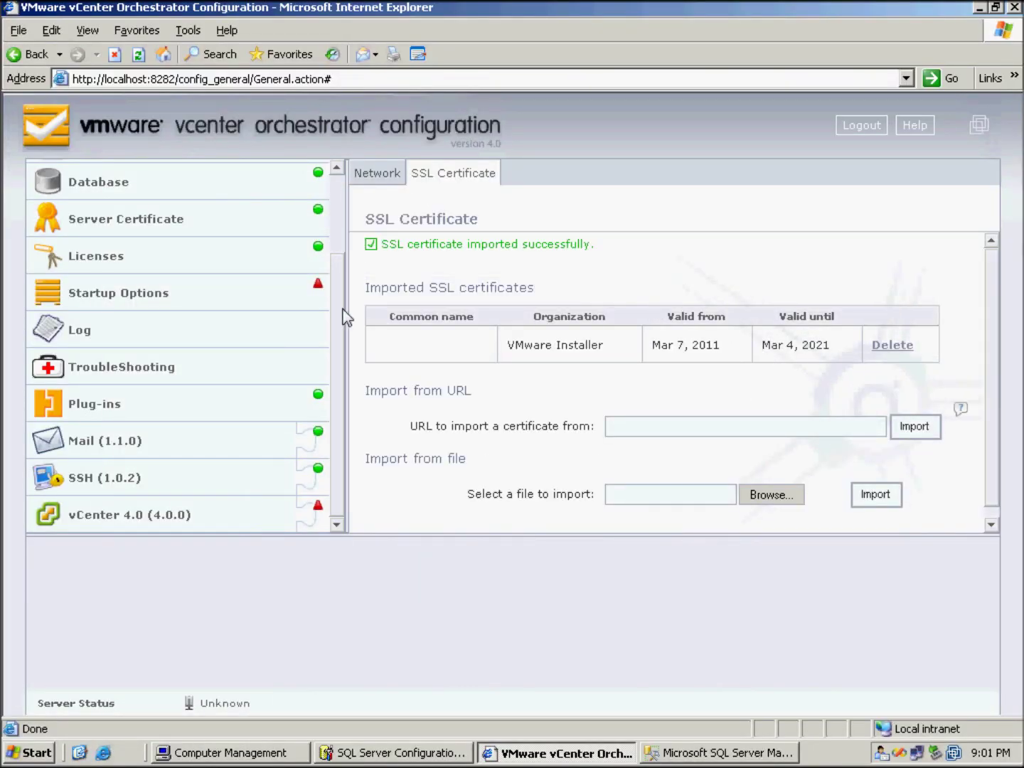
{"action": "left_click", "coordinate": [142, 519]}
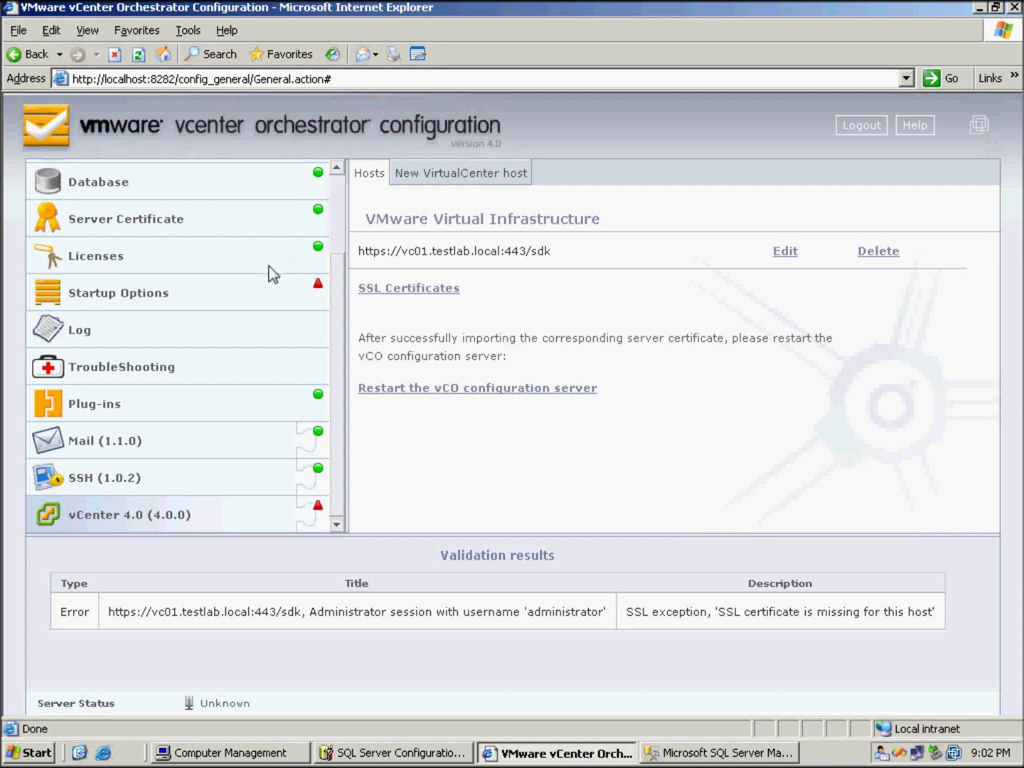
{"action": "left_click", "coordinate": [118, 294]}
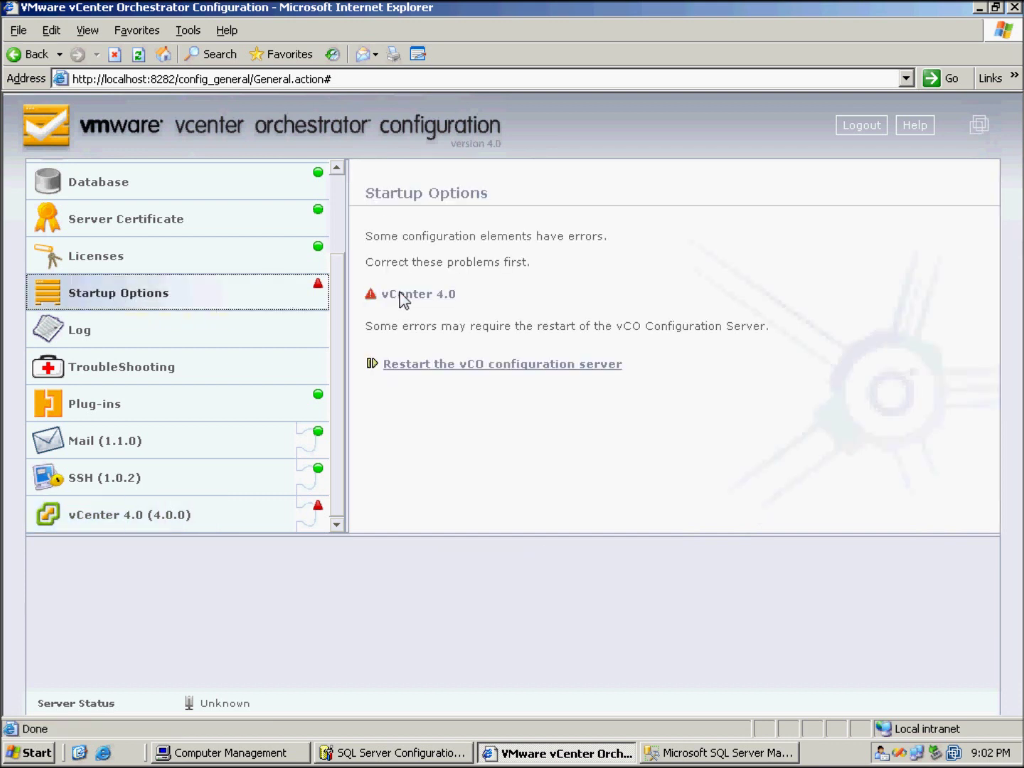
{"action": "left_click", "coordinate": [399, 293]}
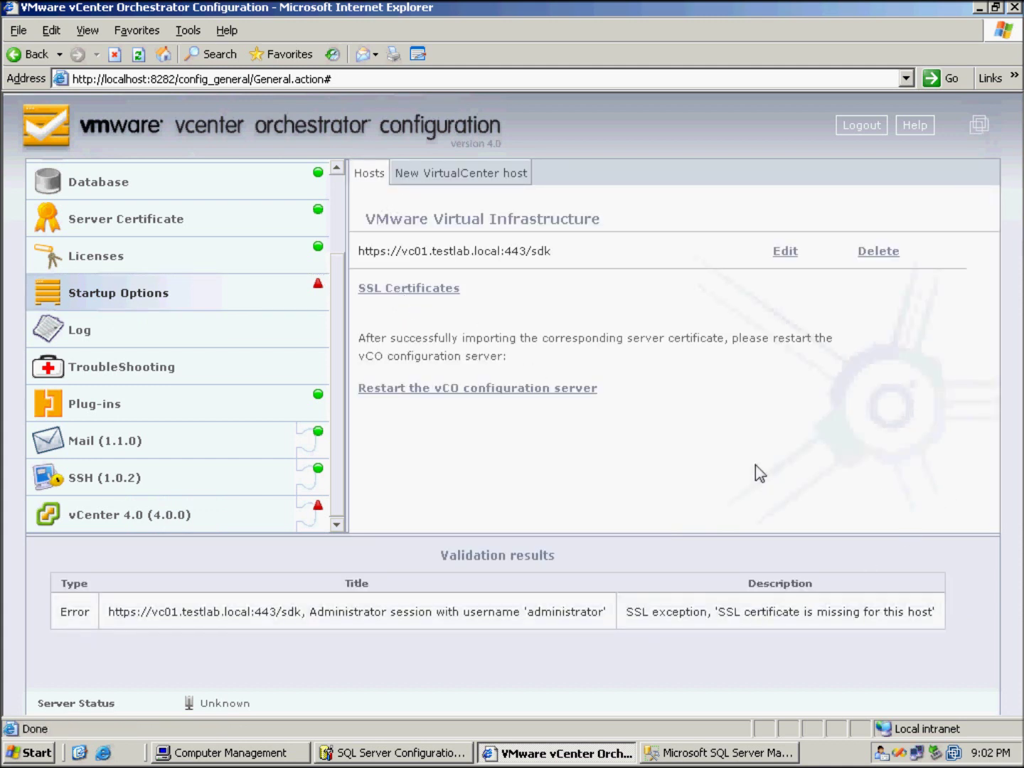
{"action": "left_click", "coordinate": [788, 253]}
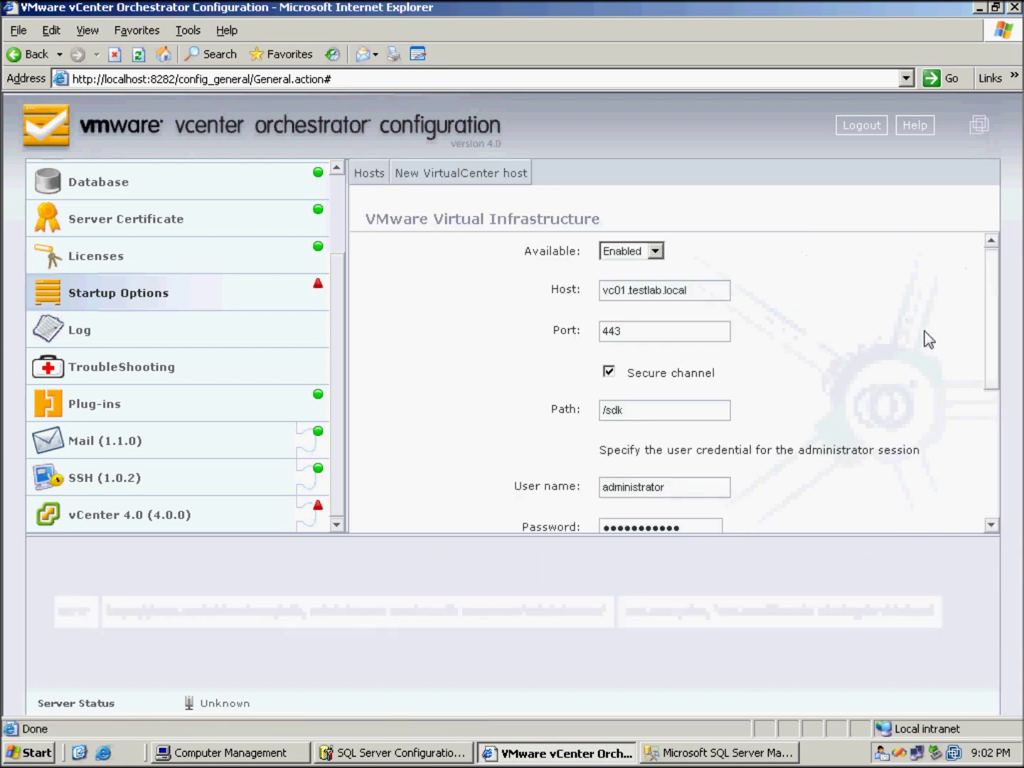
{"action": "left_click_drag", "start_coordinate": [995, 338], "coordinate": [994, 448]}
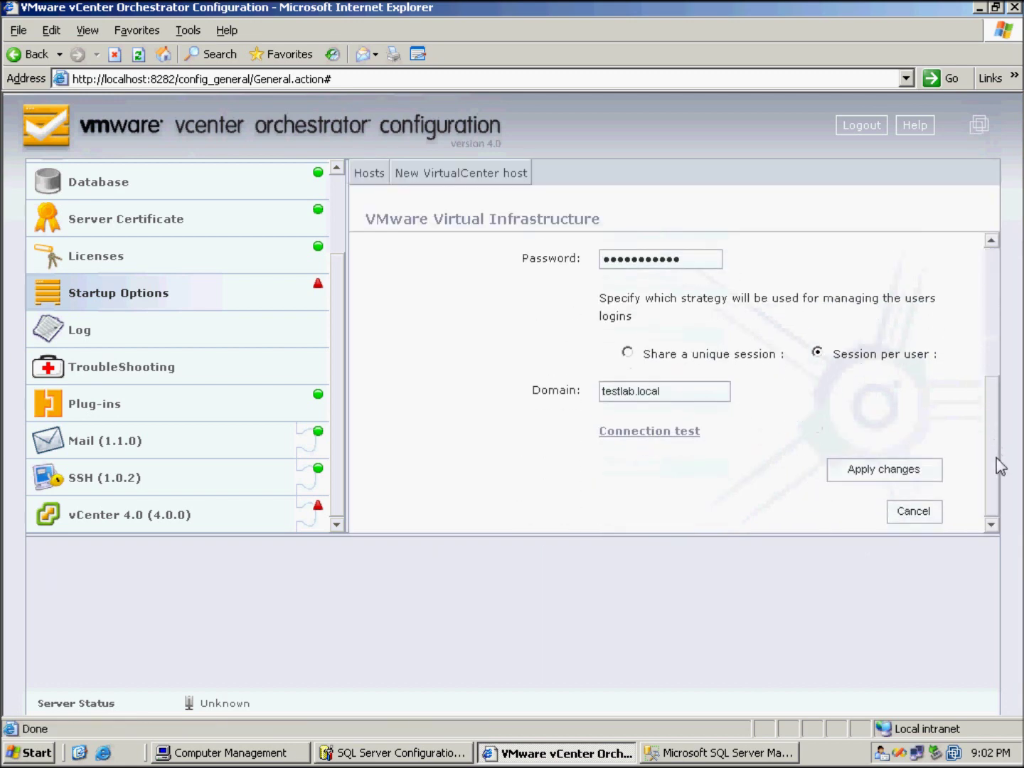
{"action": "left_click", "coordinate": [887, 473]}
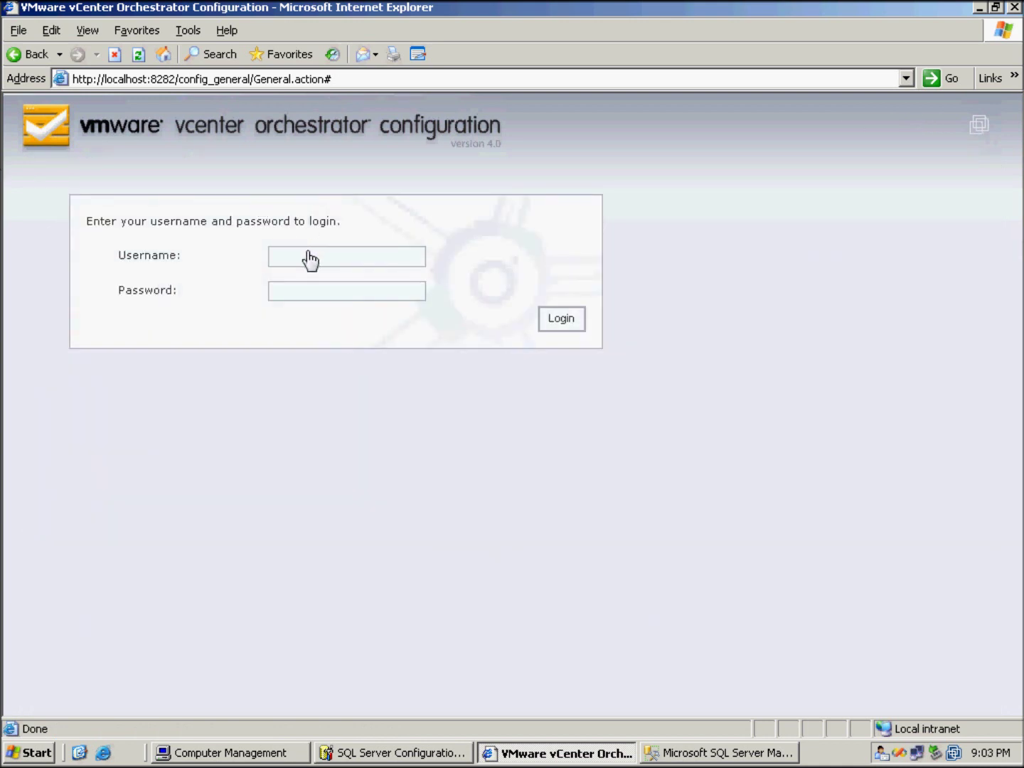
Sign in to the Orchestrator configuration page with the administrator user name and password
{"action": "left_click", "coordinate": [305, 257]}
{"action": "type", "text": "vmwar"}
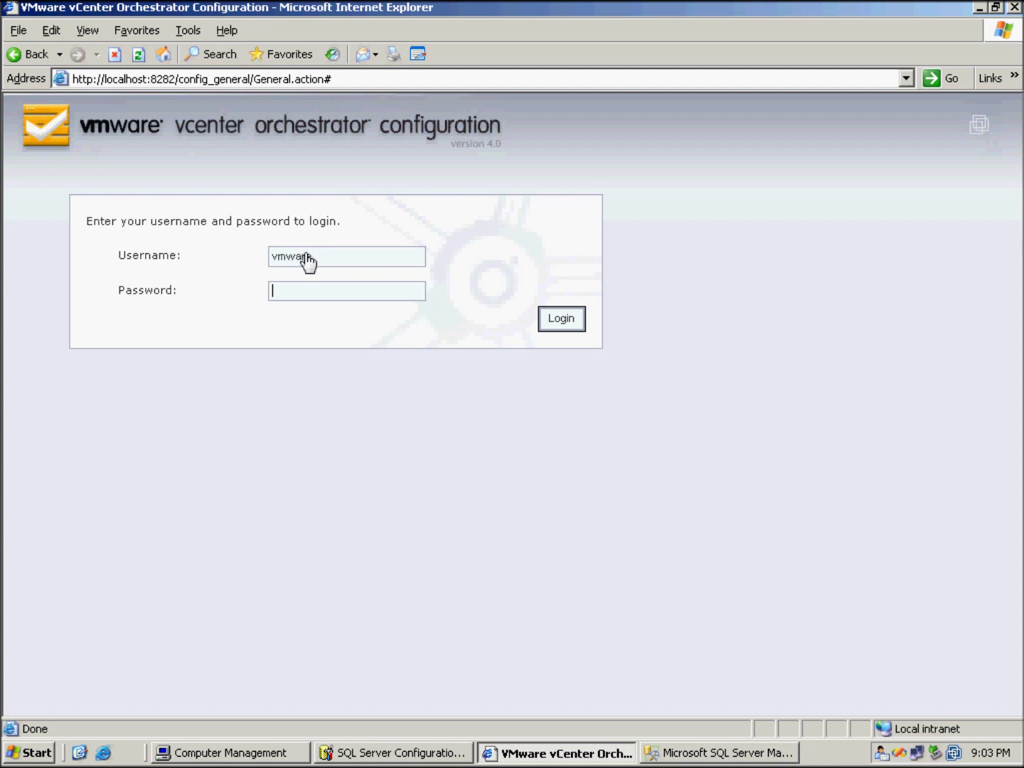
{"action": "type", "text": "vmware"}
{"action": "key", "text": "Return"}
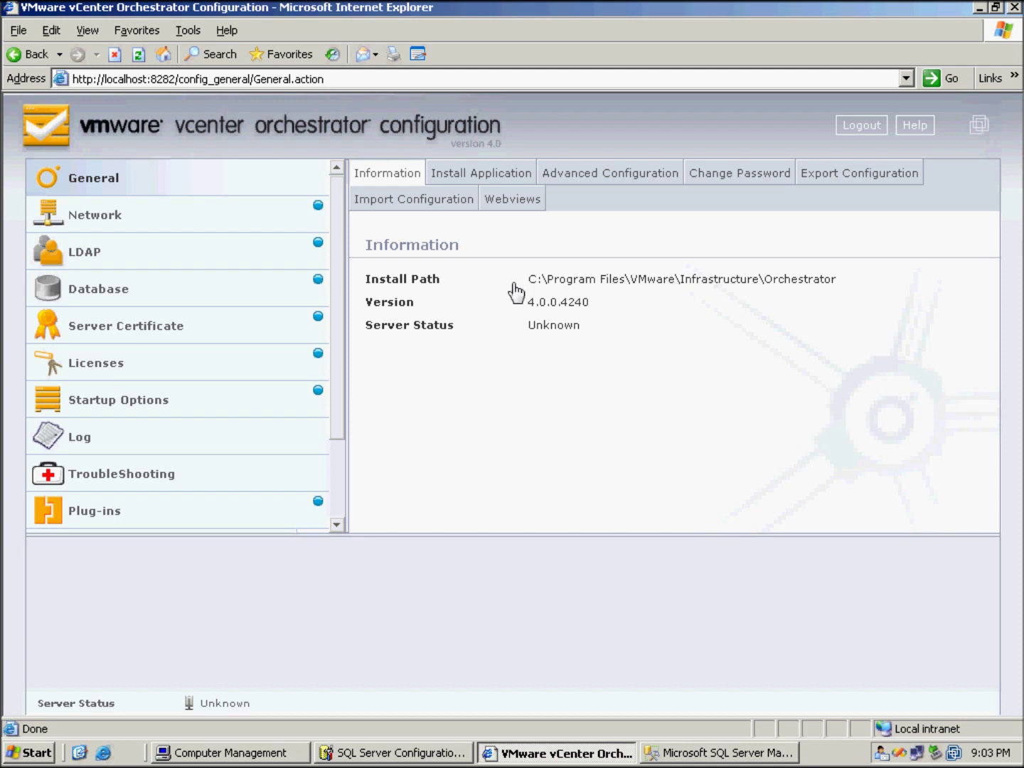
Check that the vCenter 4.0 plug-in settings show a green status
{"action": "left_click_drag", "start_coordinate": [343, 298], "coordinate": [342, 466]}
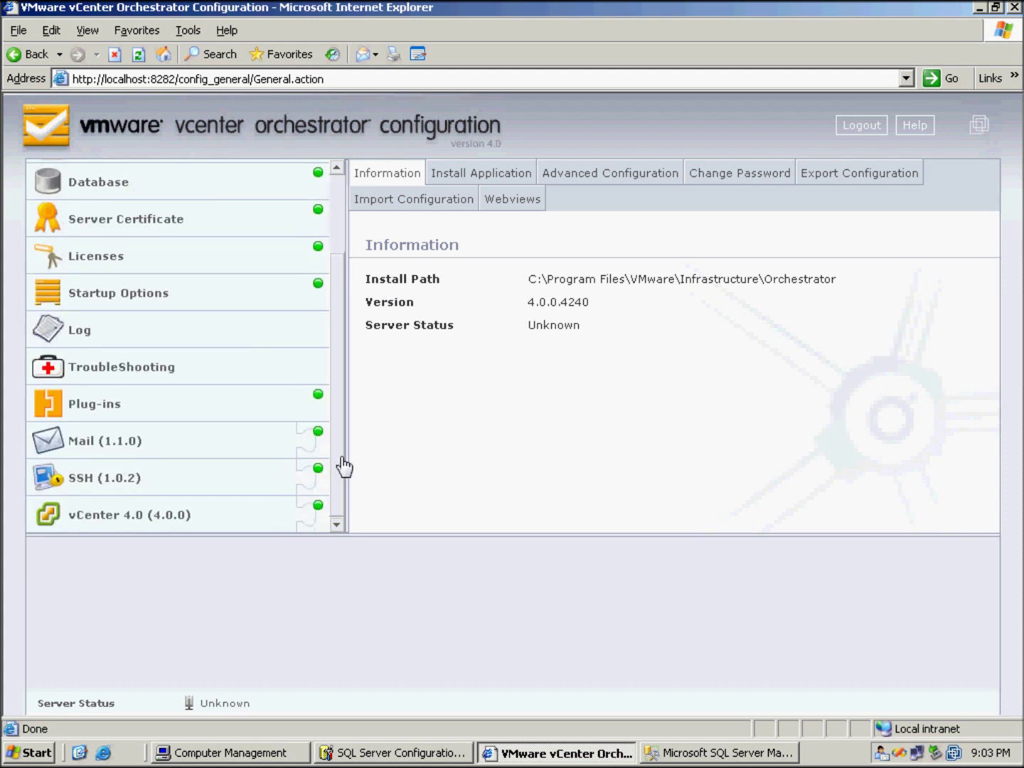
{"action": "left_click", "coordinate": [152, 515]}
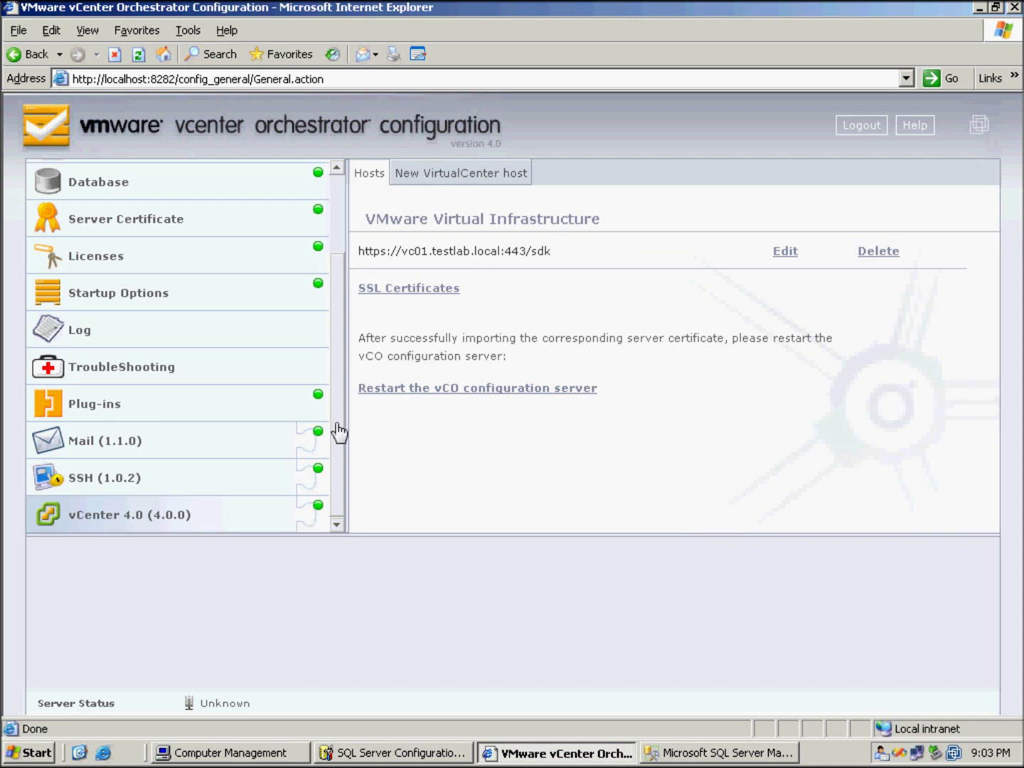
{"action": "left_click_drag", "start_coordinate": [339, 430], "coordinate": [346, 327]}
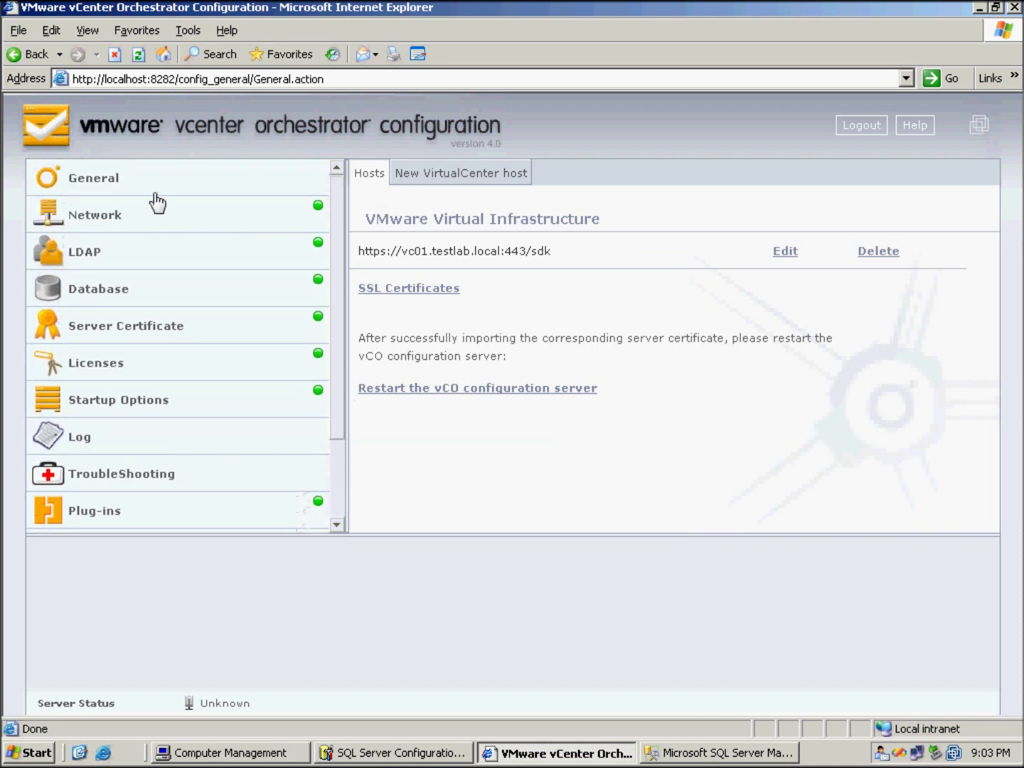
Verify General, Network, LDAP, Database, Server Certificate, Licenses and Startup Options are all green
{"action": "left_click", "coordinate": [112, 186]}
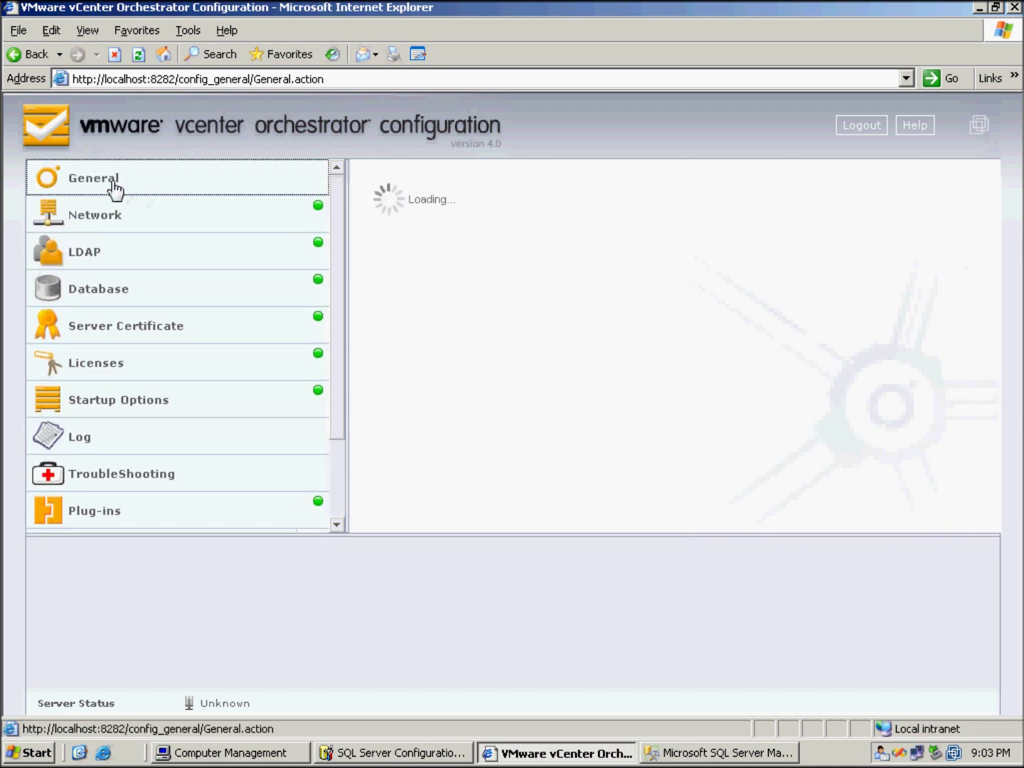
{"action": "left_click", "coordinate": [106, 222]}
{"action": "left_click", "coordinate": [106, 252]}
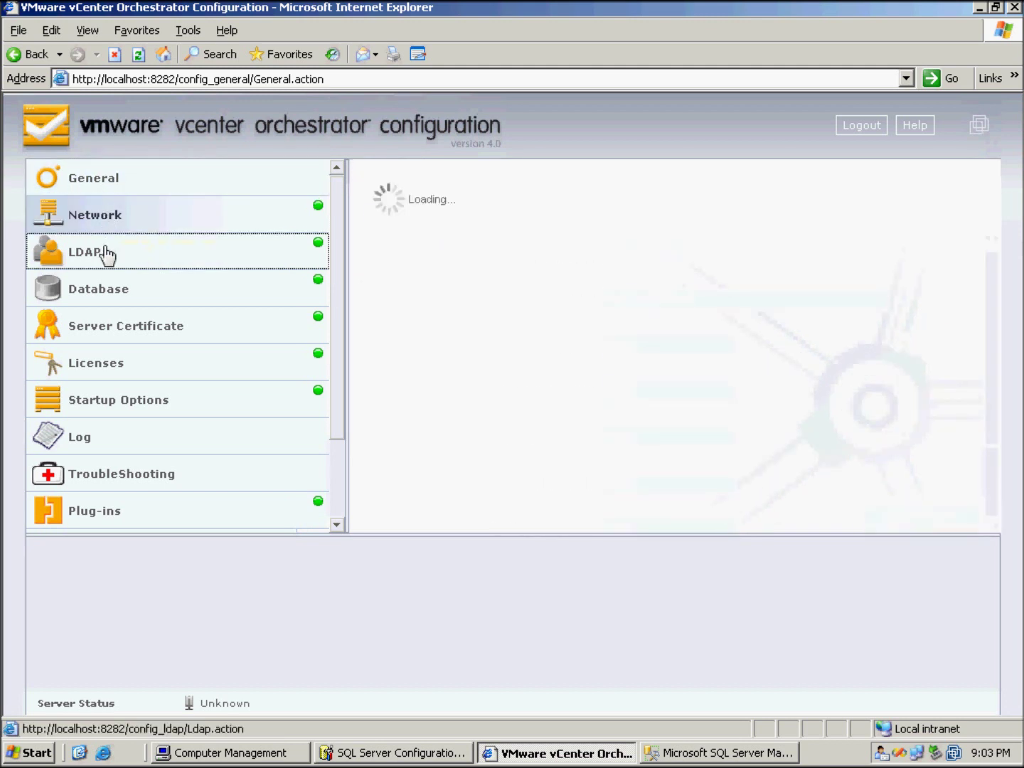
{"action": "left_click", "coordinate": [105, 290]}
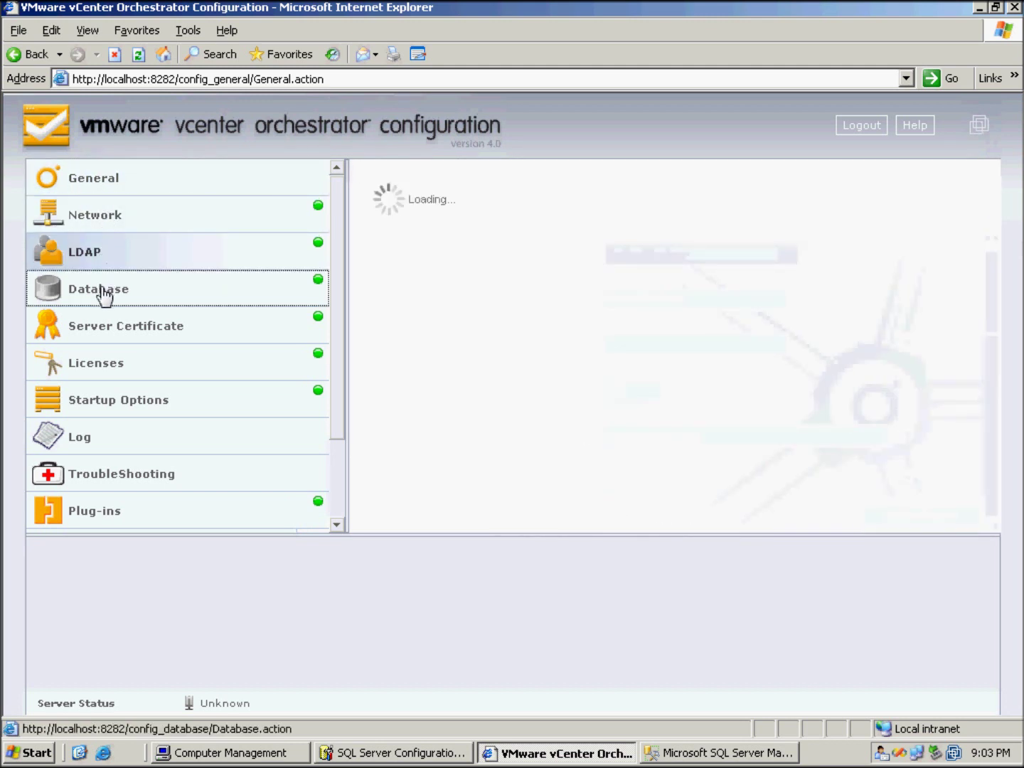
{"action": "left_click", "coordinate": [106, 333]}
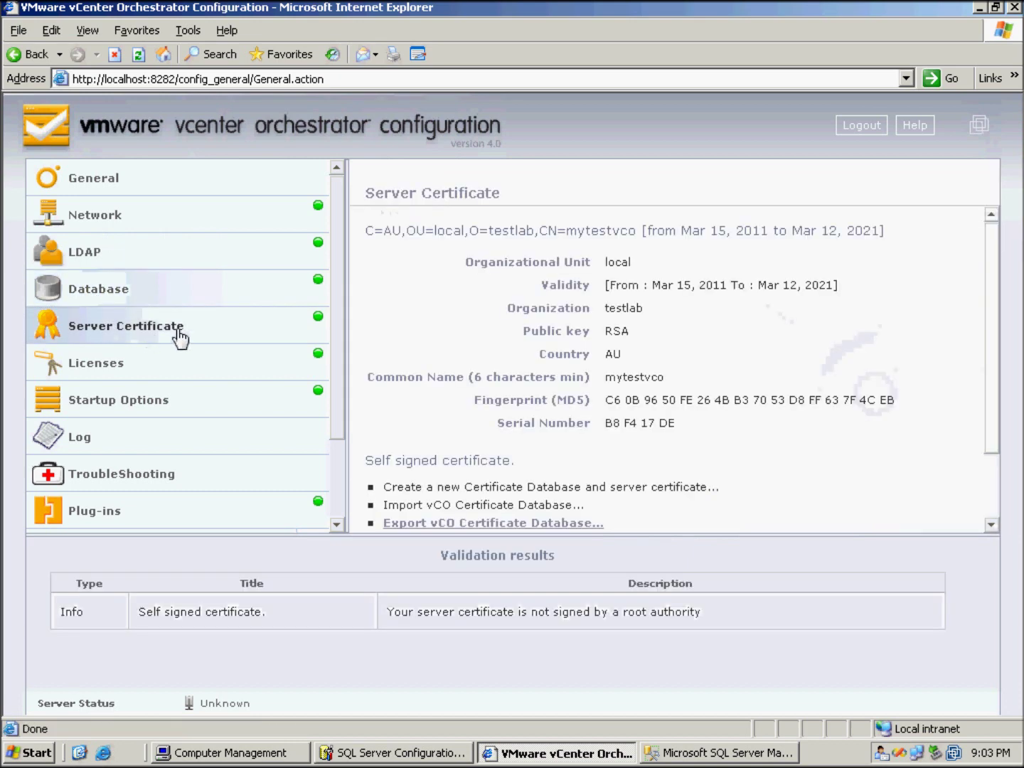
{"action": "scroll", "coordinate": [178, 338], "scroll_direction": "down", "scroll_amount": 3}
{"action": "left_click", "coordinate": [122, 264]}
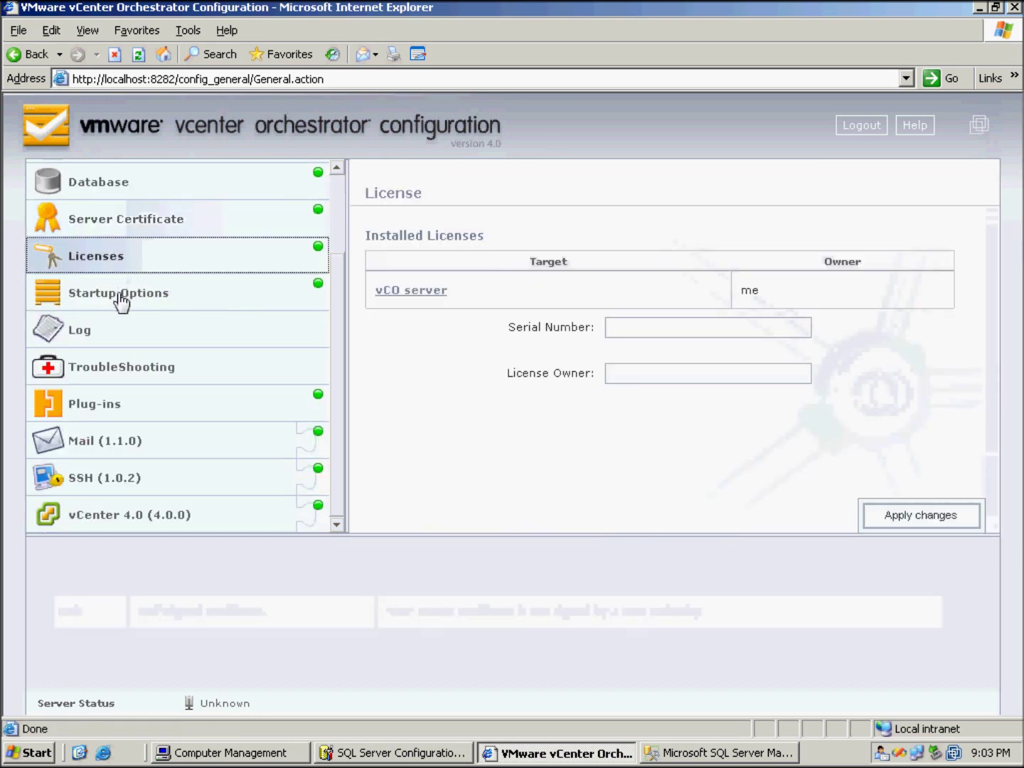
{"action": "left_click", "coordinate": [118, 299]}
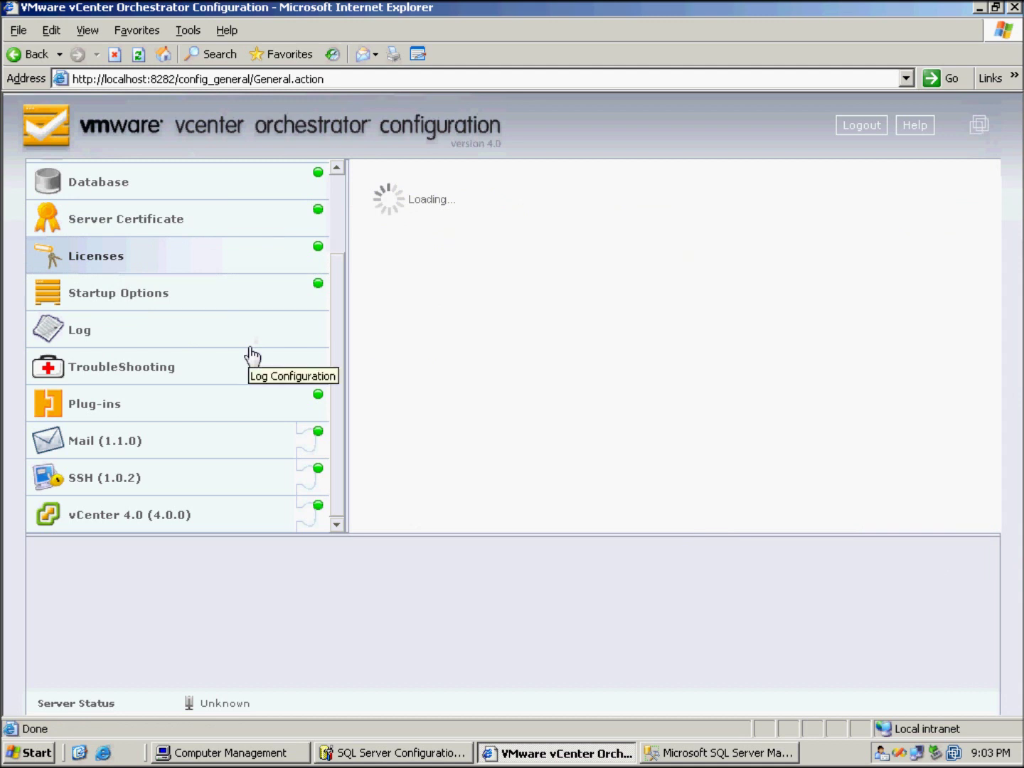
{"action": "left_click", "coordinate": [132, 298]}
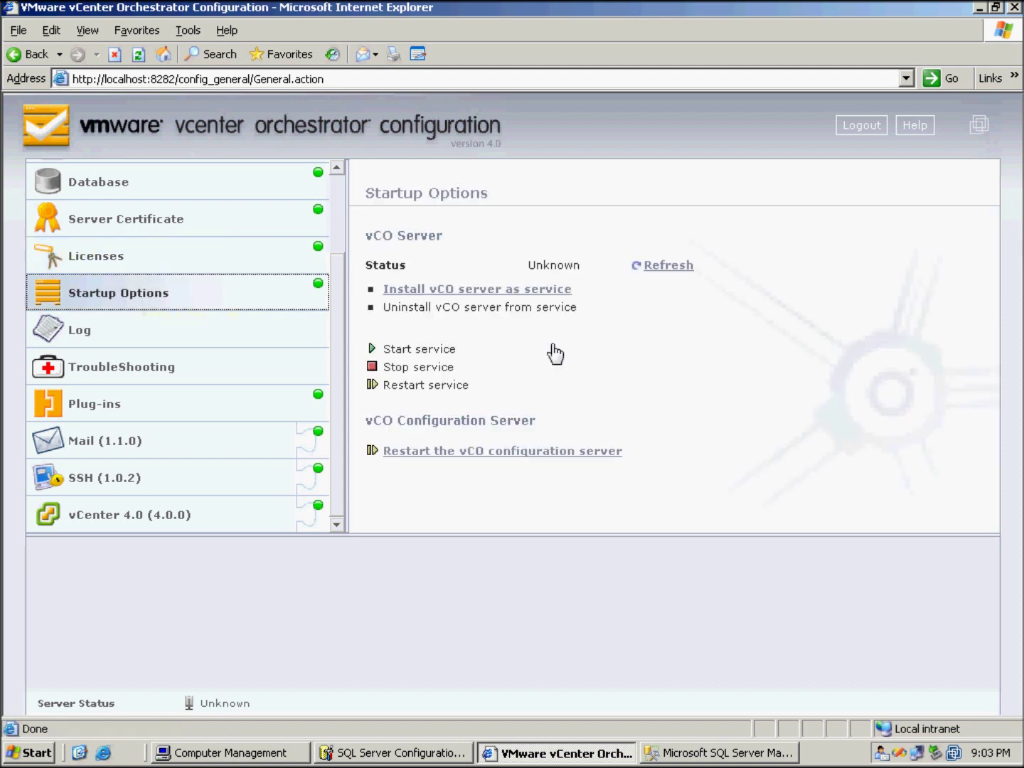
Install the vCO server as a Windows service, start it, and refresh until status reads Running
{"action": "left_click", "coordinate": [481, 290]}
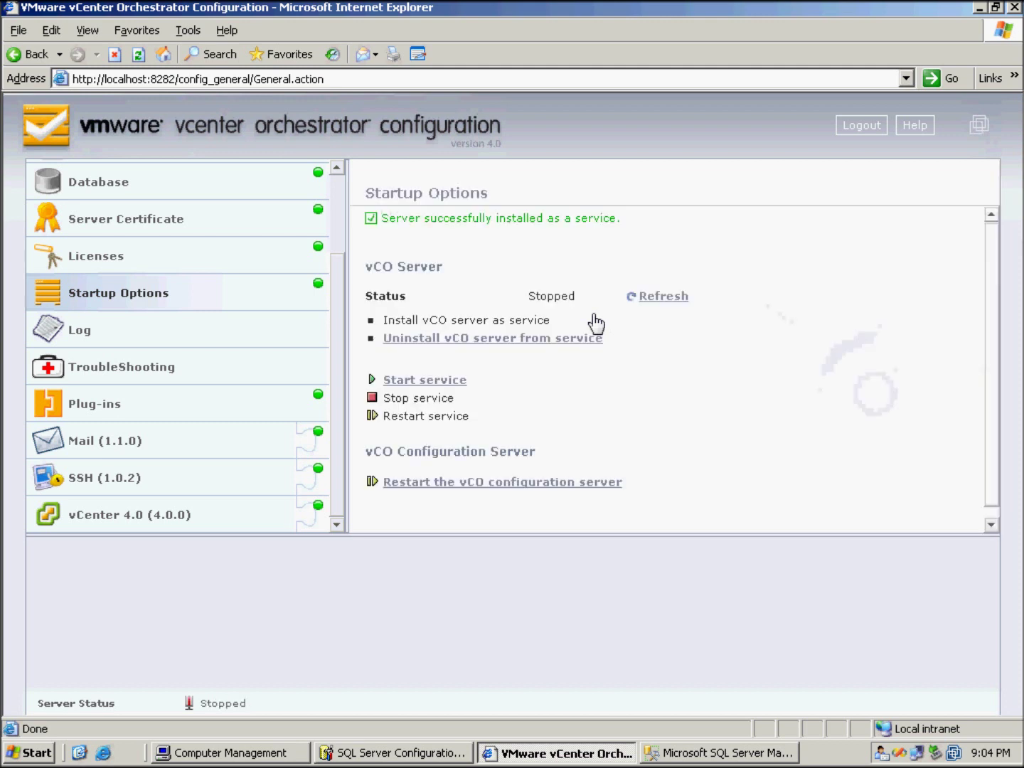
{"action": "left_click", "coordinate": [415, 381]}
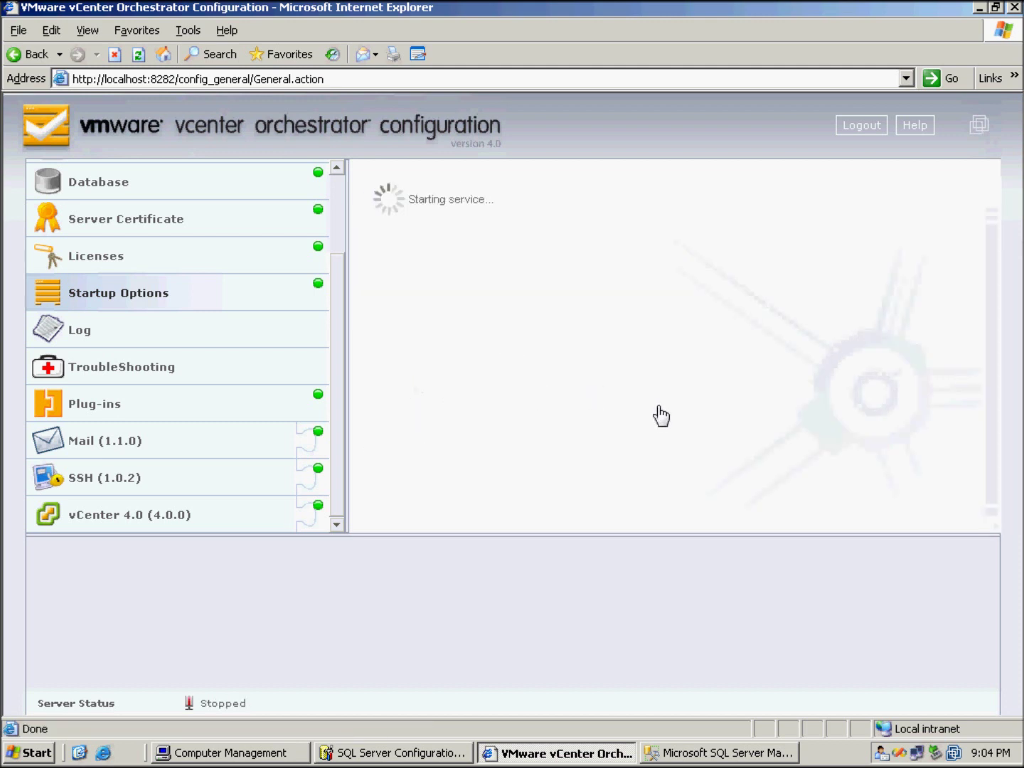
{"action": "double_click", "coordinate": [227, 704]}
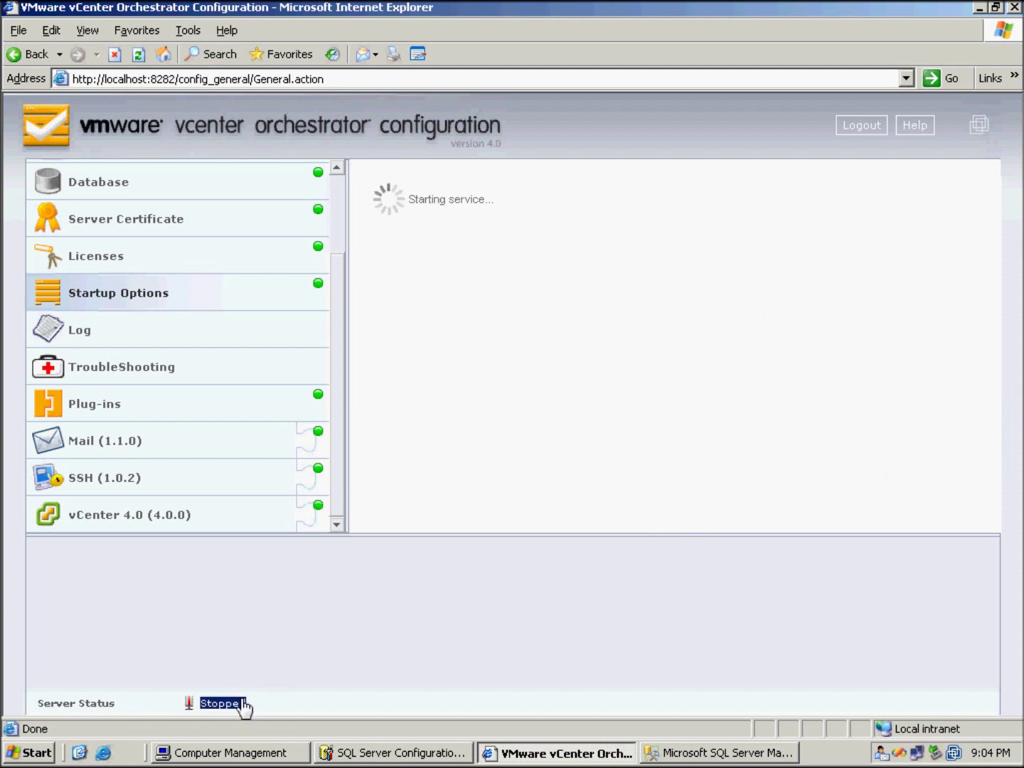
{"action": "left_click", "coordinate": [411, 615]}
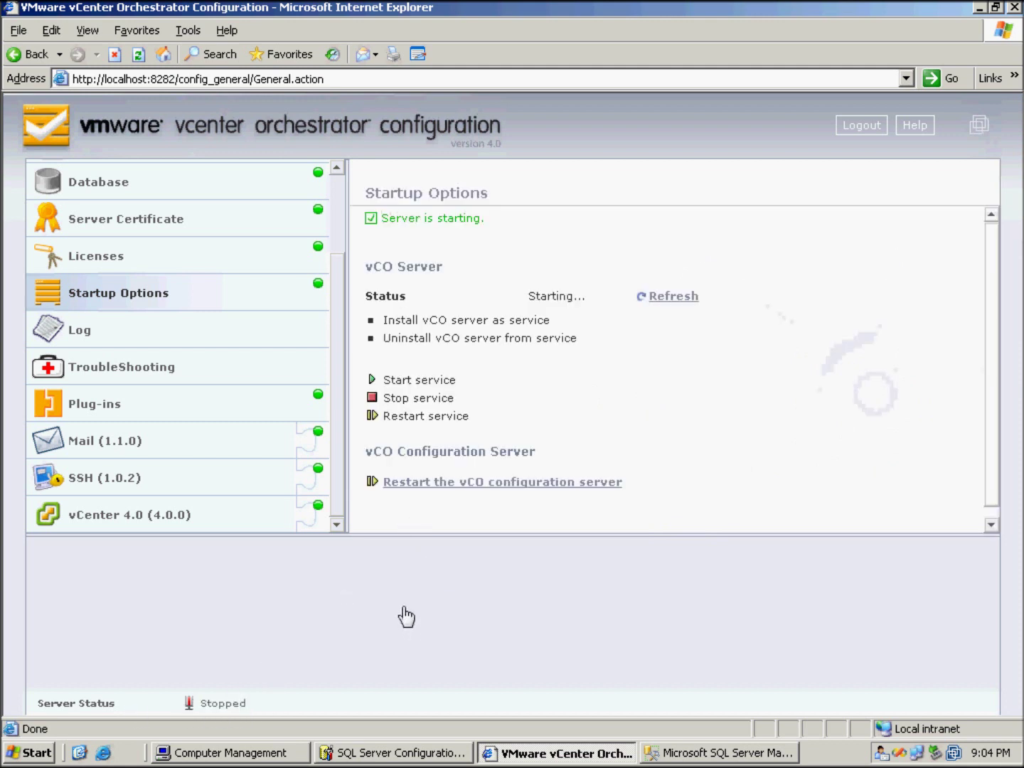
{"action": "left_click_drag", "start_coordinate": [273, 708], "coordinate": [157, 713]}
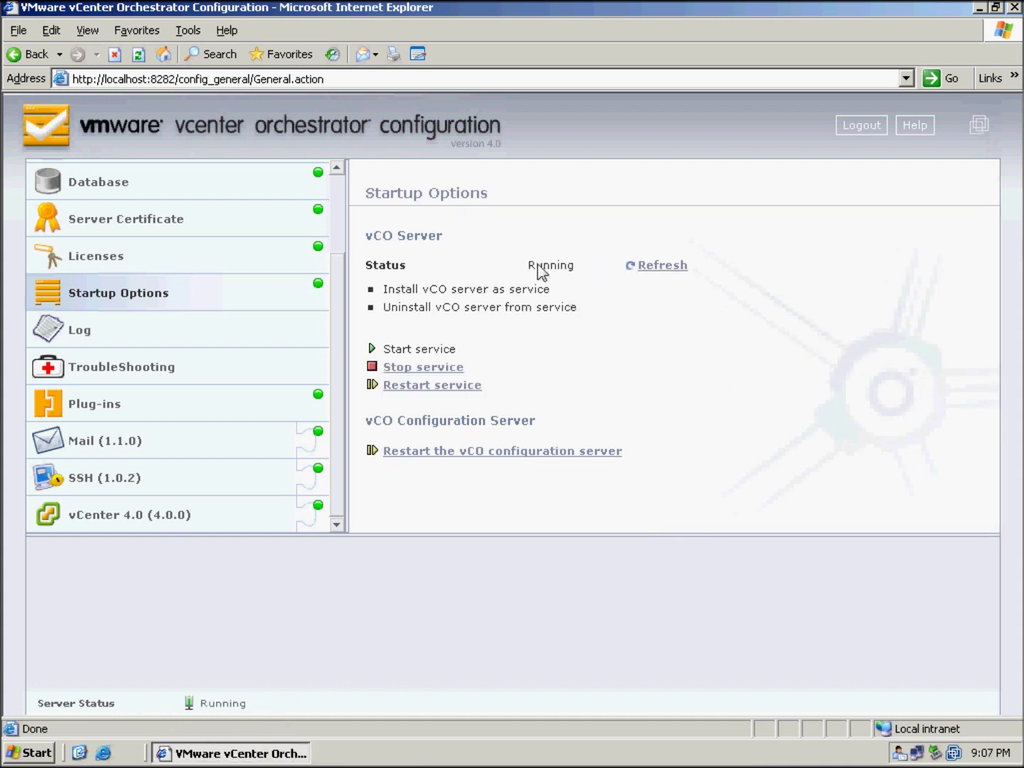
{"action": "left_click", "coordinate": [587, 269]}
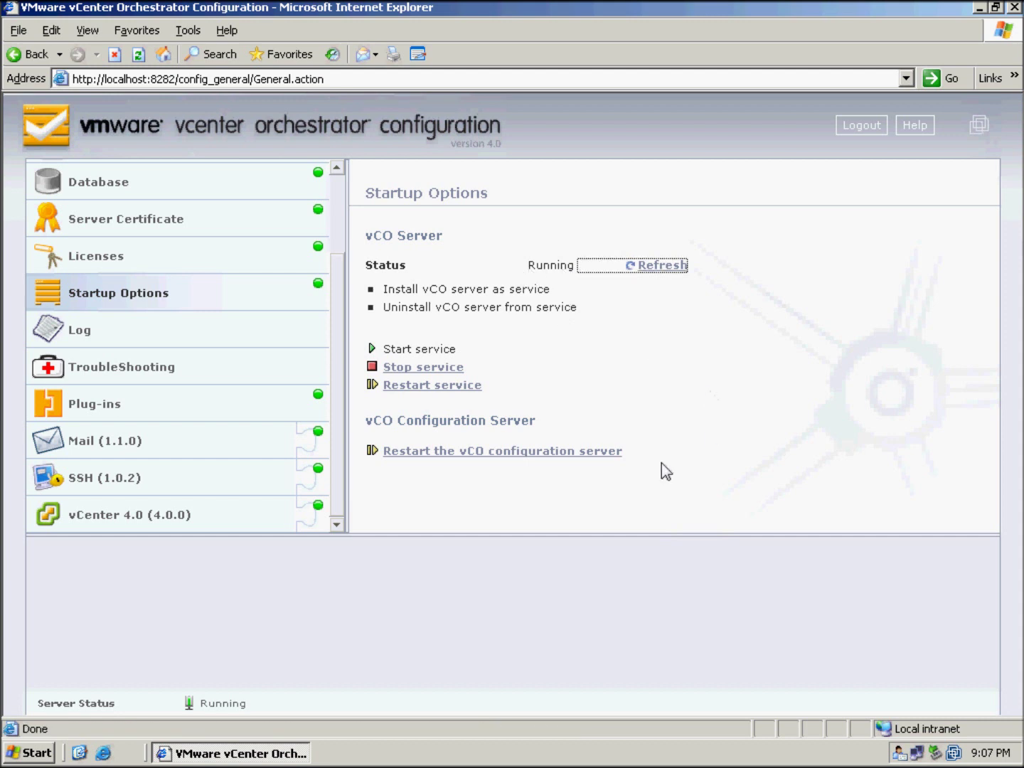
{"action": "left_click_drag", "start_coordinate": [246, 707], "coordinate": [228, 710]}
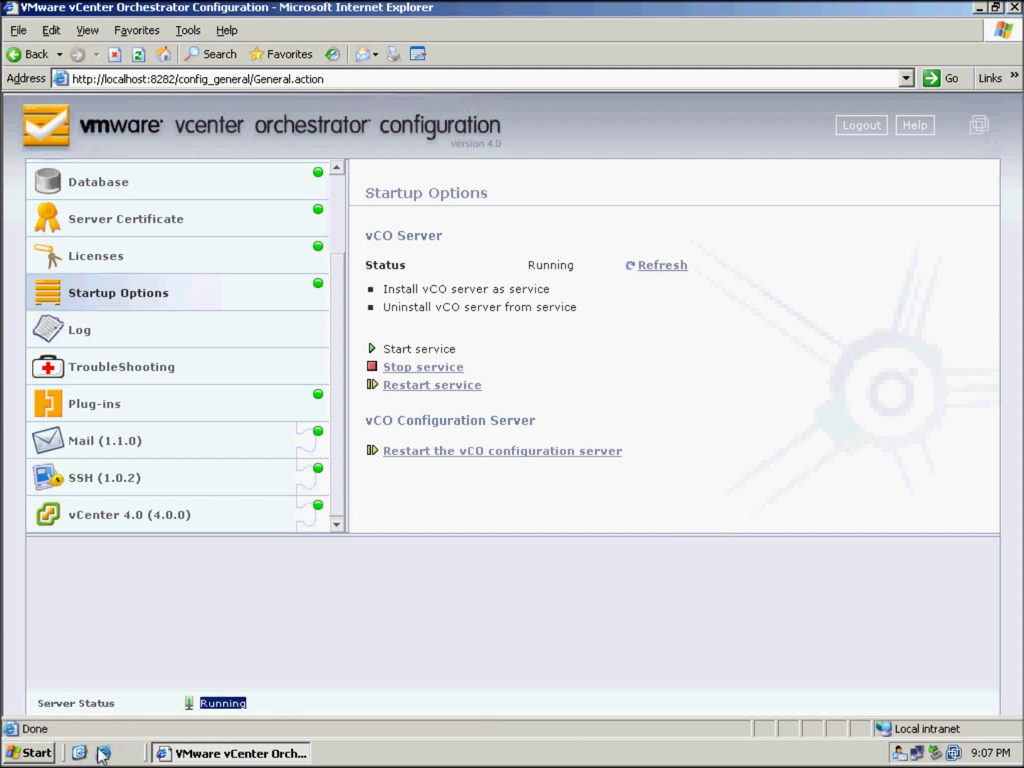
Launch vCenter Orchestrator Client from the Start menu's VMware programs
{"action": "left_click", "coordinate": [34, 753]}
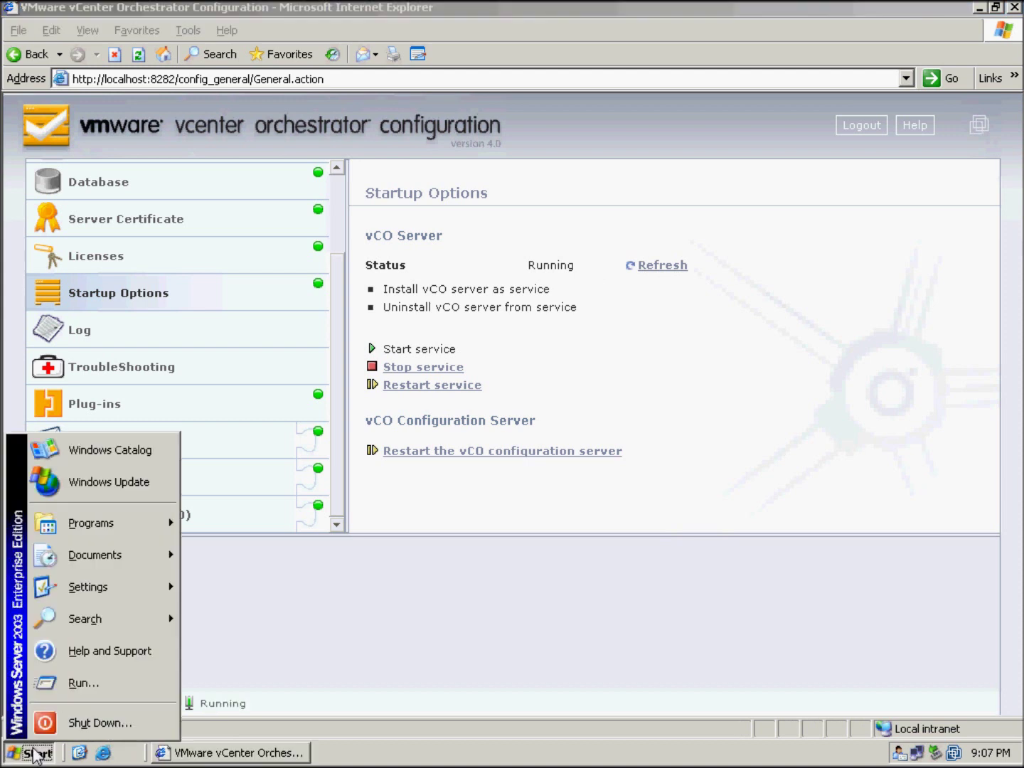
{"action": "mouse_move", "coordinate": [110, 515]}
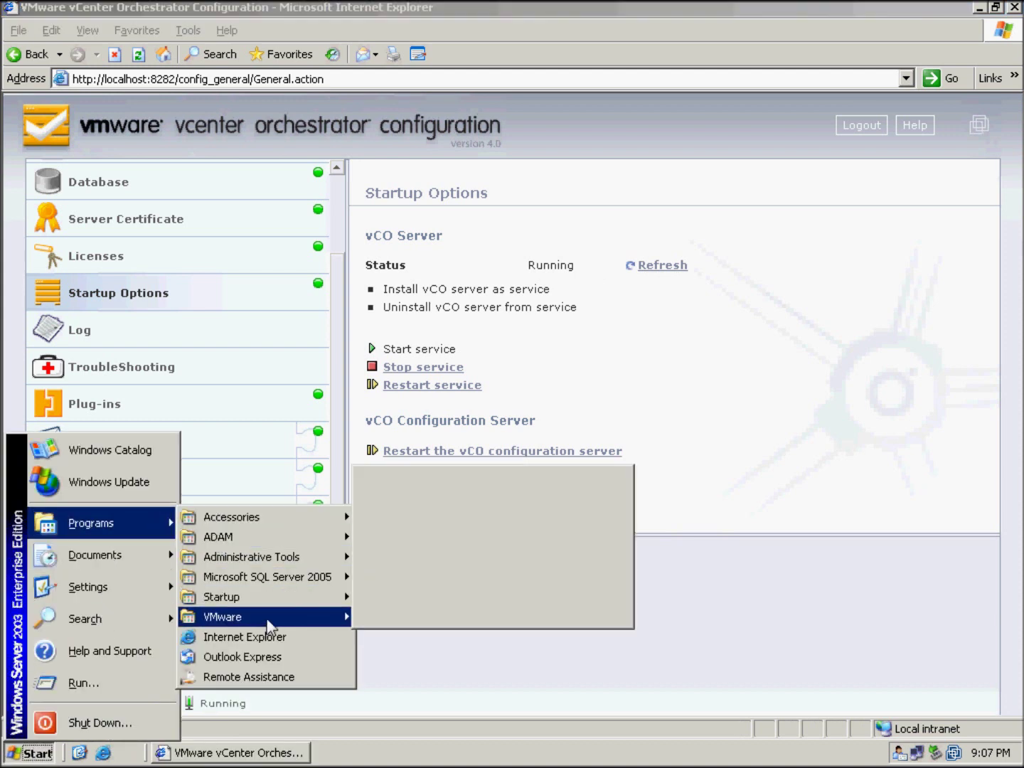
{"action": "mouse_move", "coordinate": [274, 628]}
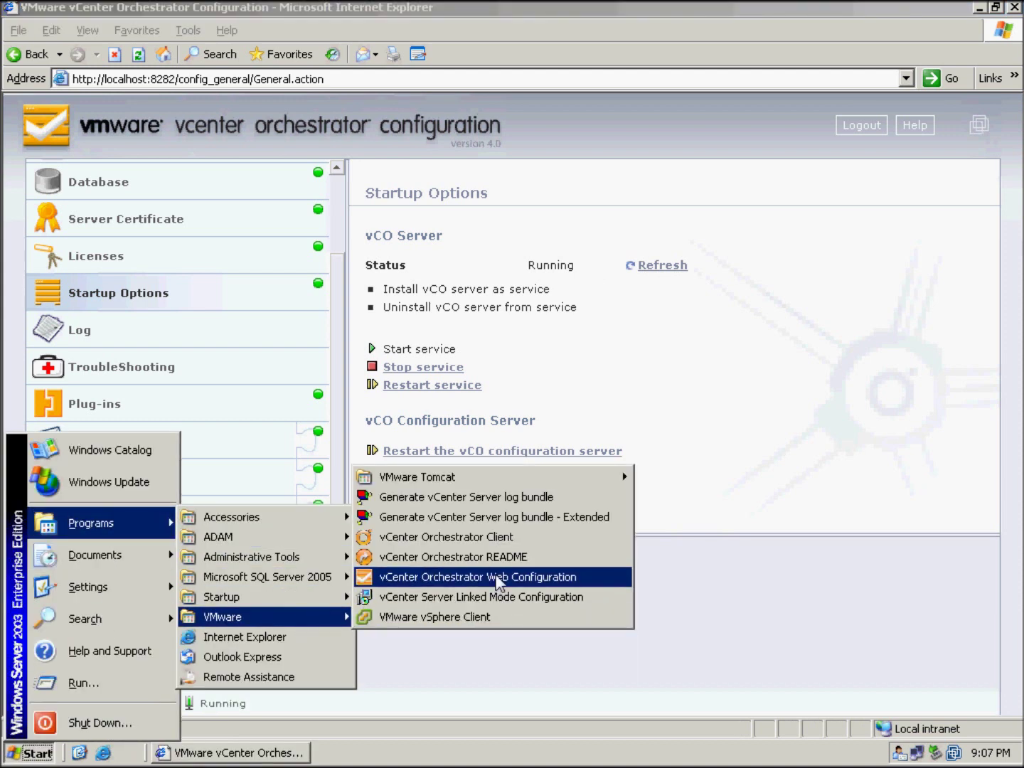
{"action": "left_click", "coordinate": [490, 539]}
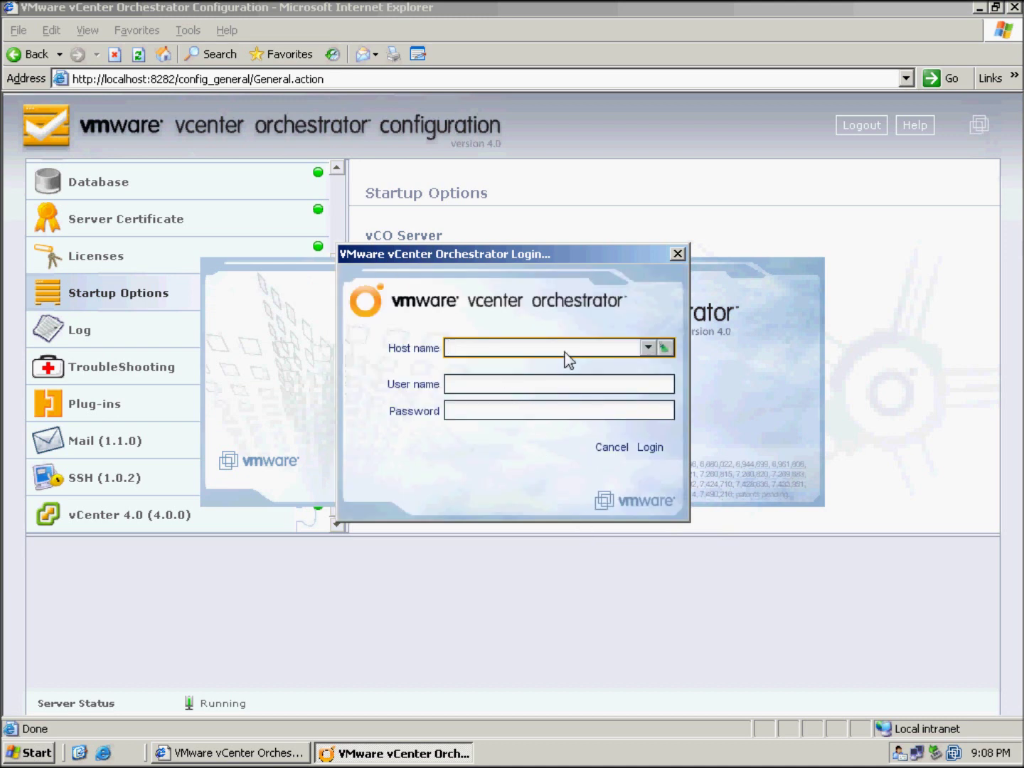
Try logging in to host localhost with the domain administrator account and password
{"action": "type", "text": "localhost"}
{"action": "left_click", "coordinate": [528, 392]}
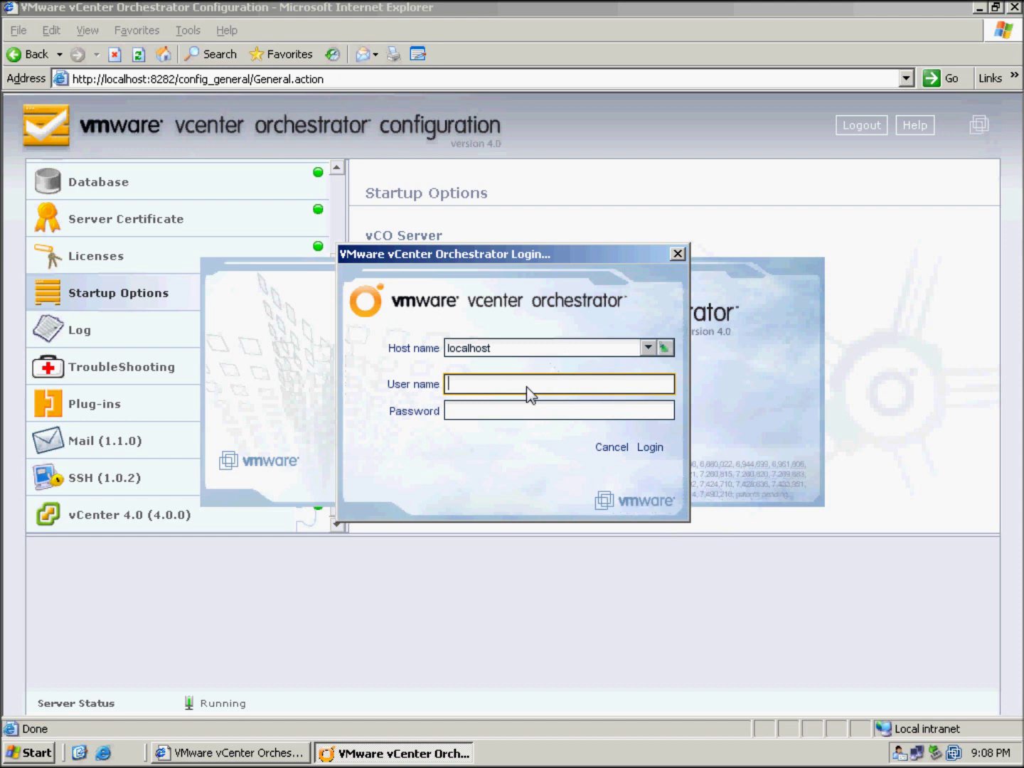
{"action": "type", "text": "testlab\\administrator"}
{"action": "key", "text": "Tab"}
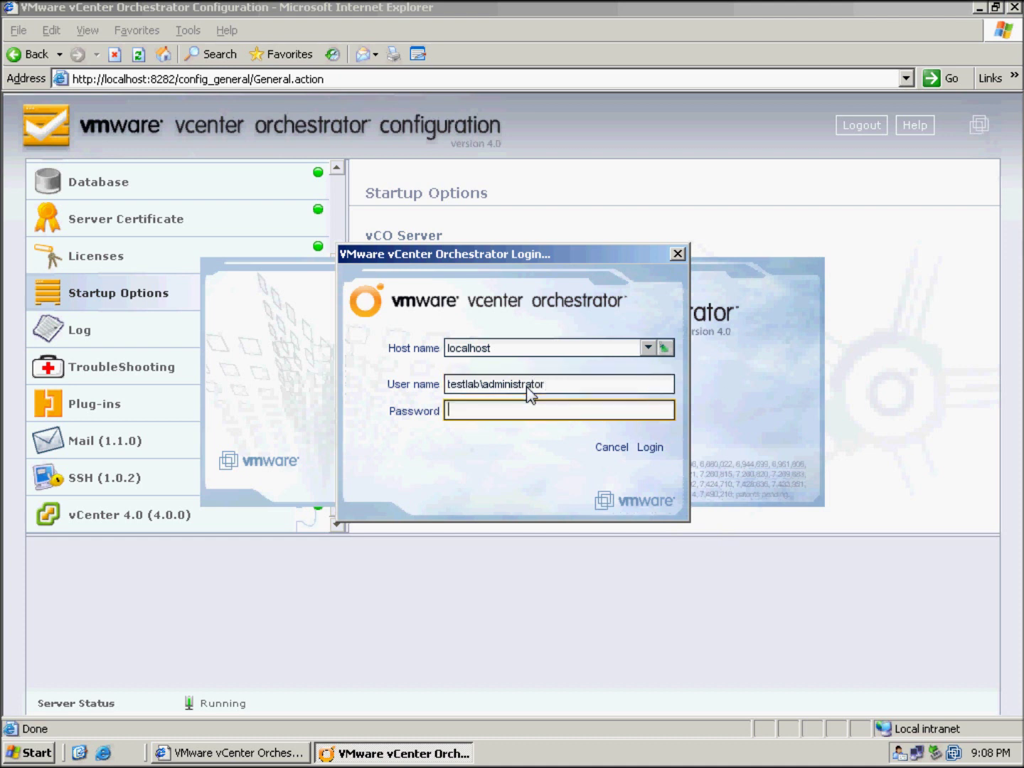
{"action": "type", "text": "*******"}
{"action": "key", "text": "Return"}
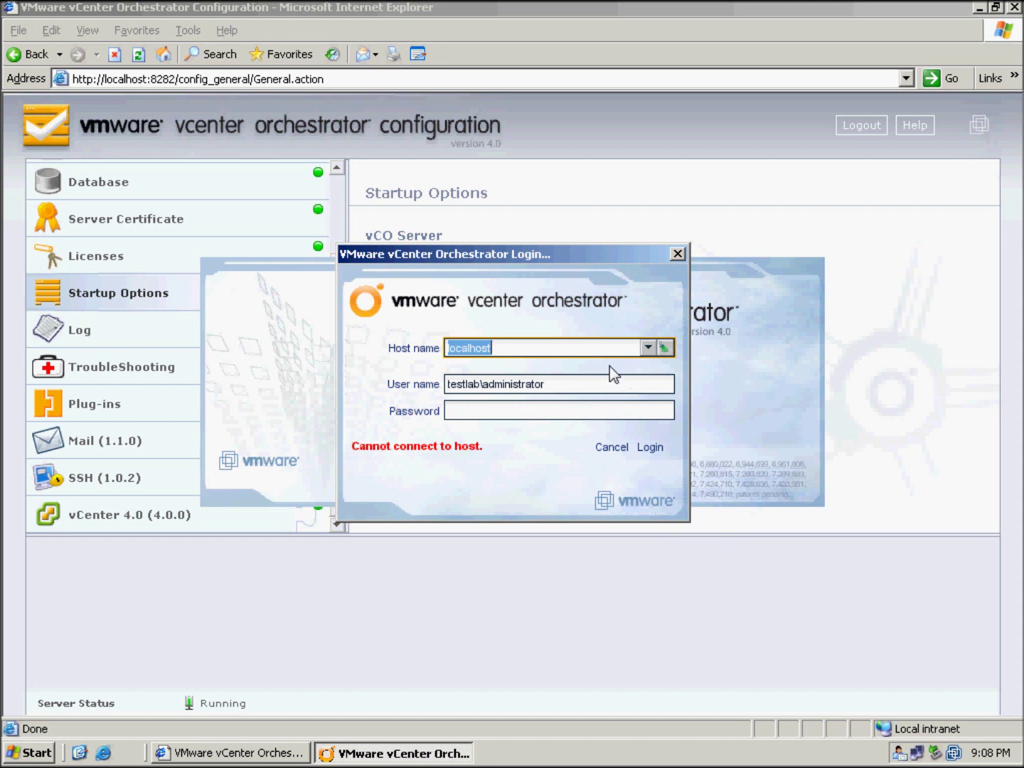
Log in to host 192.168.44.11 with the administrator credentials
{"action": "type", "text": "192.168.44.11"}
{"action": "key", "text": "Tab"}
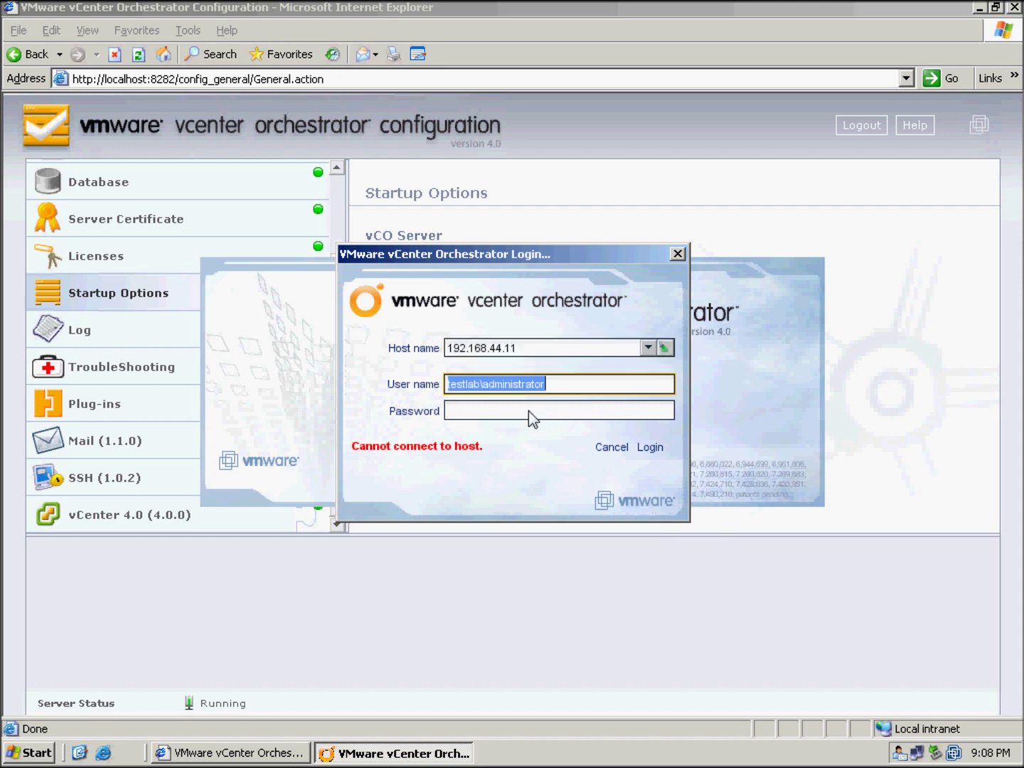
{"action": "left_click", "coordinate": [533, 414]}
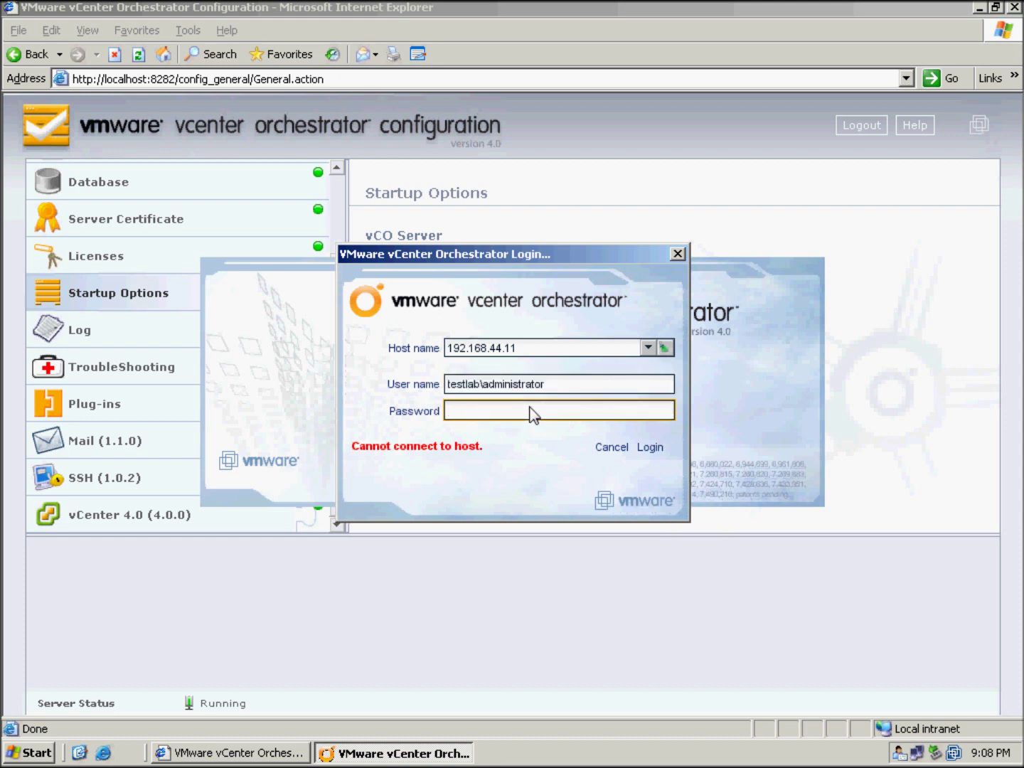
{"action": "type", "text": "***********"}
{"action": "key", "text": "Return"}
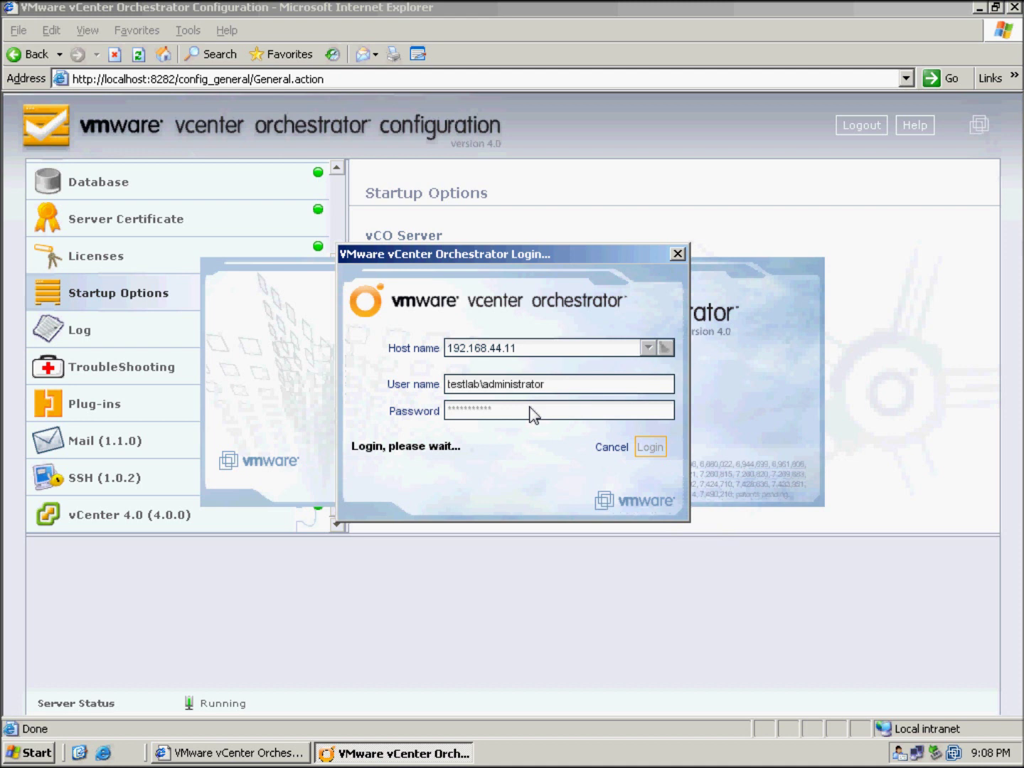